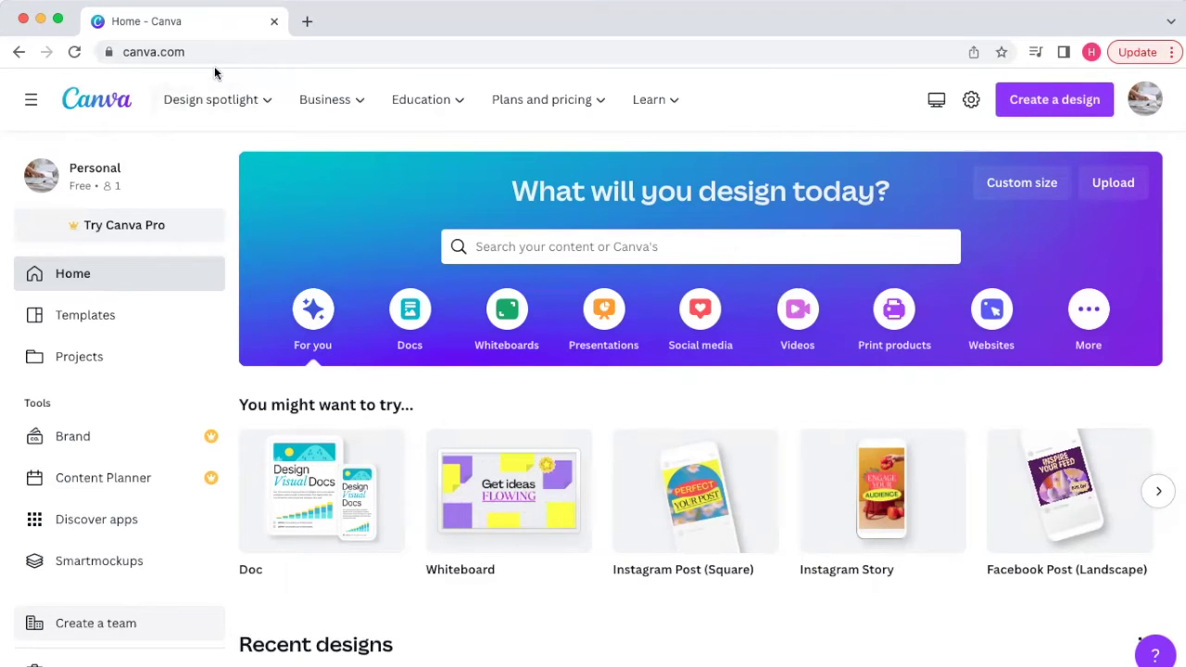
Create a 16:9 presentation and apply the Beige Minimal Creative Portfolio title page to slide 1.
left_click(1054, 95)
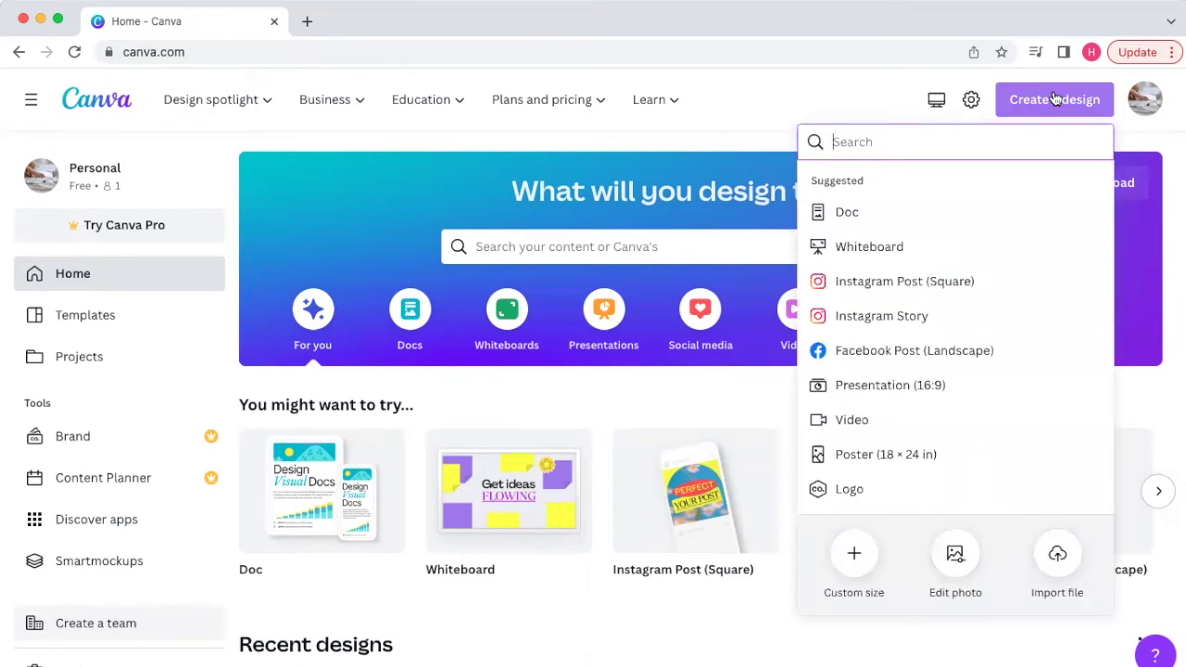
left_click(890, 384)
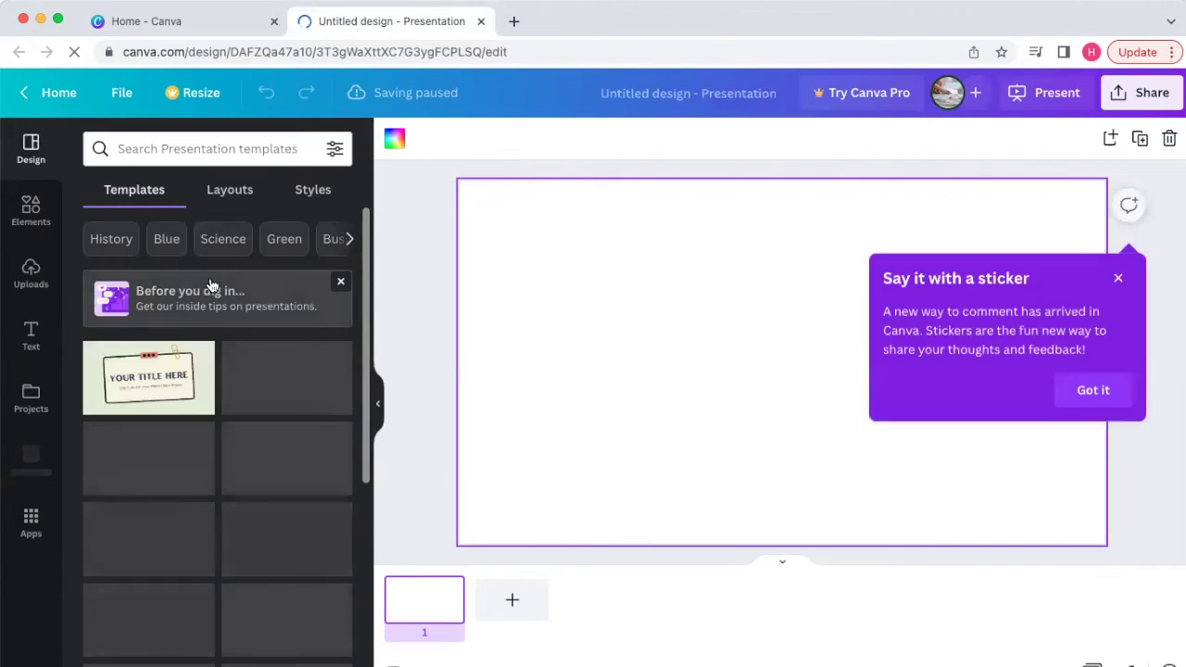
scroll(217, 477, "down", 1)
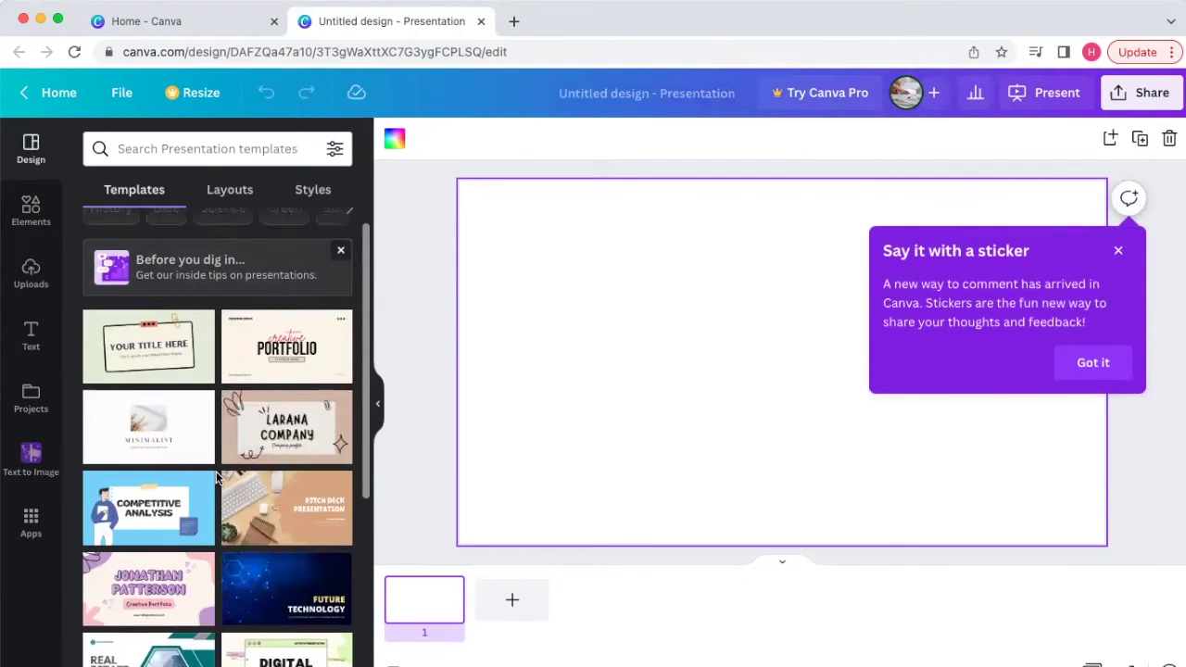
left_click(296, 346)
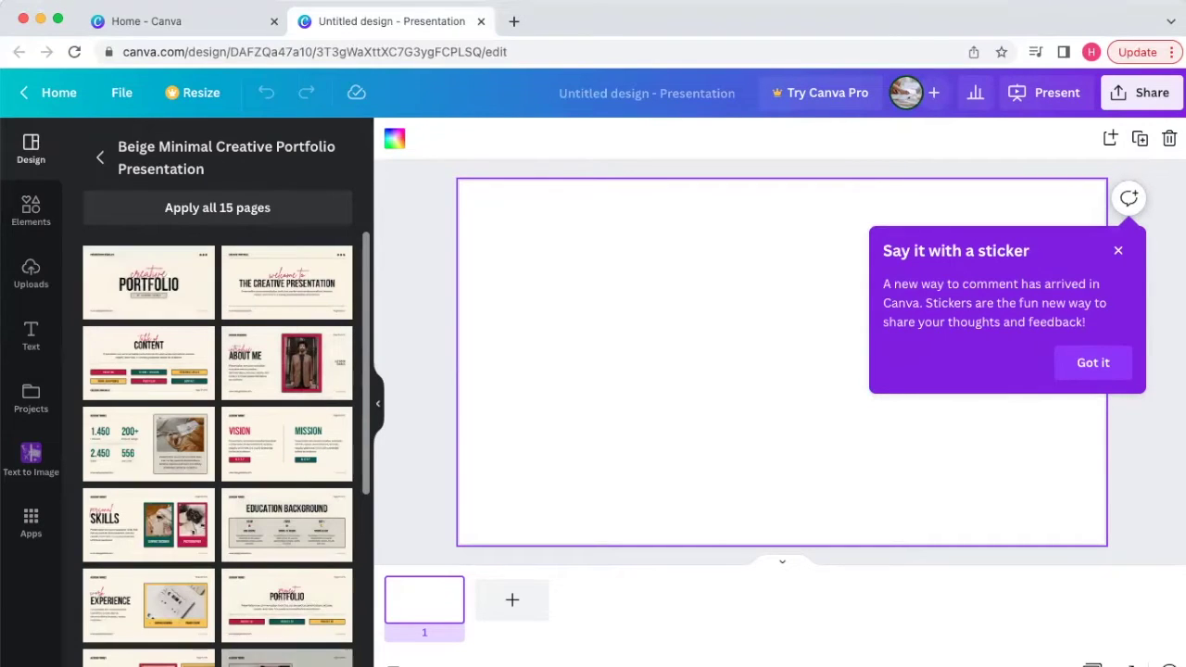
left_click(165, 289)
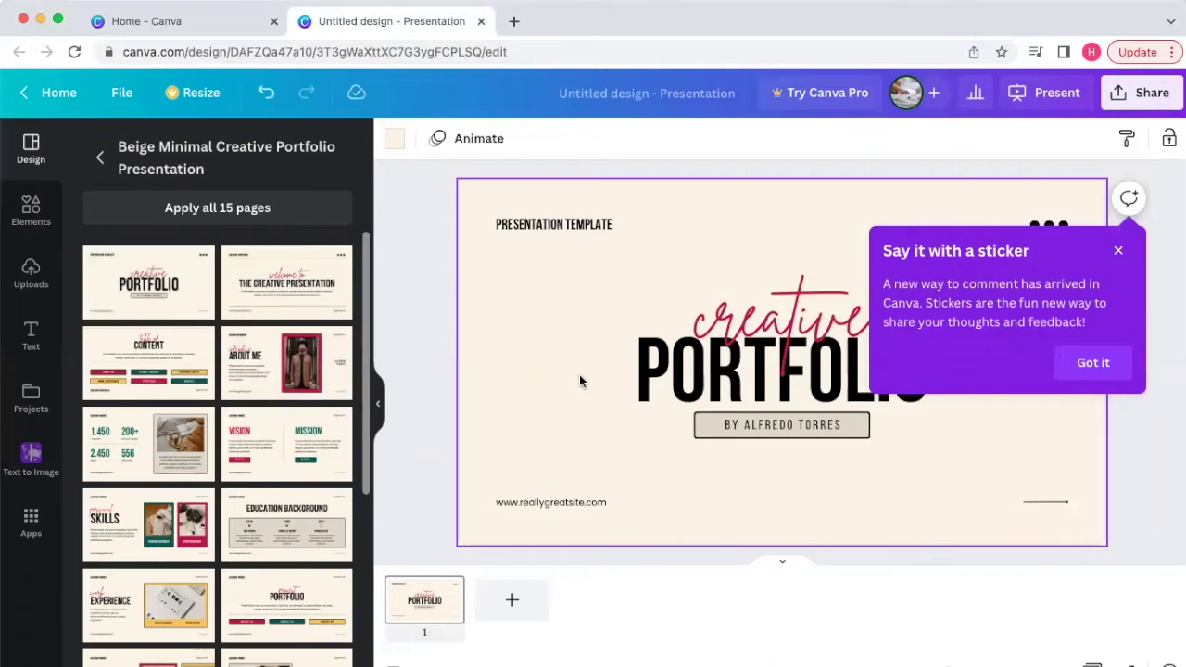
left_click(1119, 250)
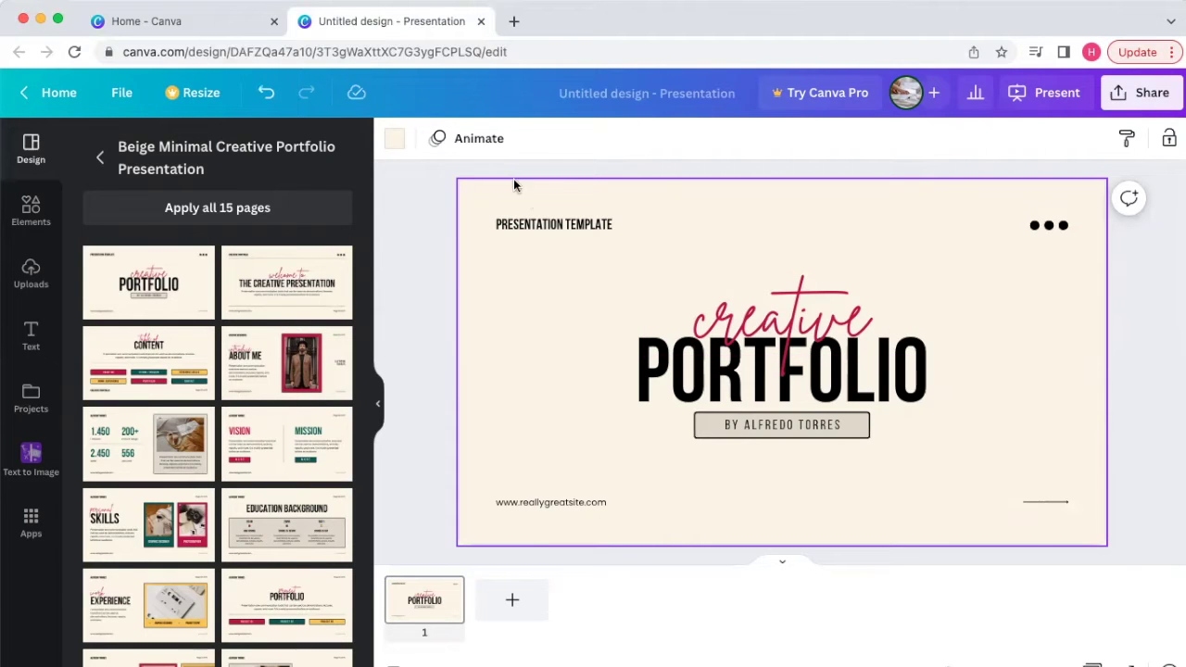
Replace the script word 'creative' above PORTFOLIO with 'amazing' on the title slide.
left_click(824, 305)
left_click(810, 313)
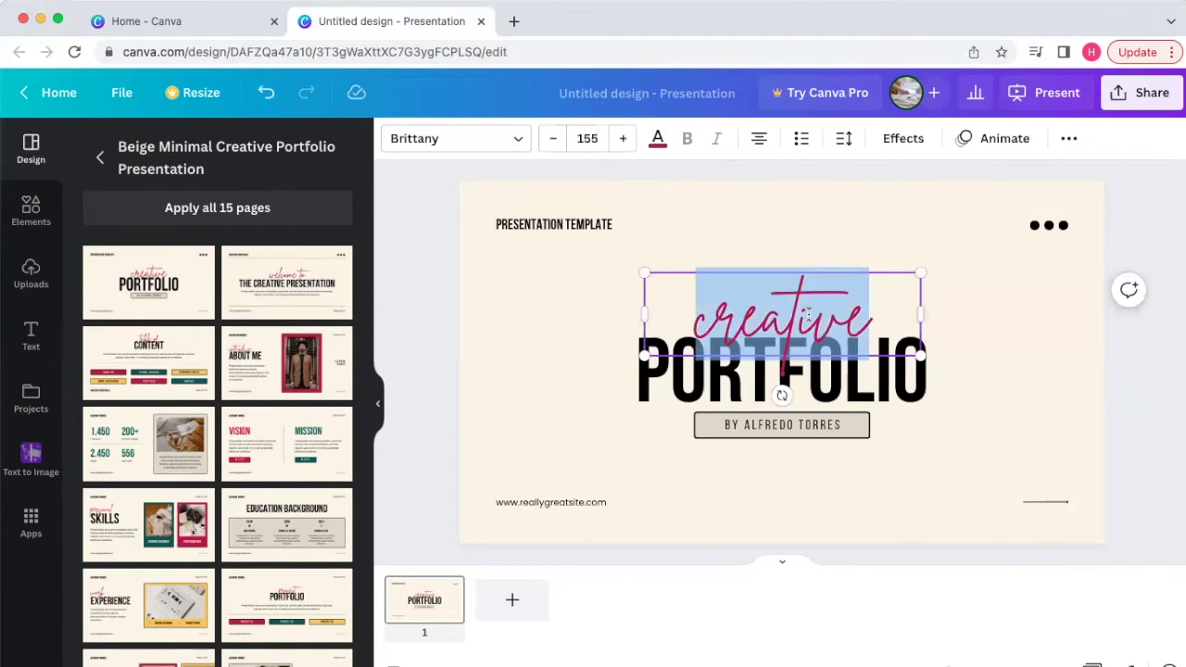
type("amasis")
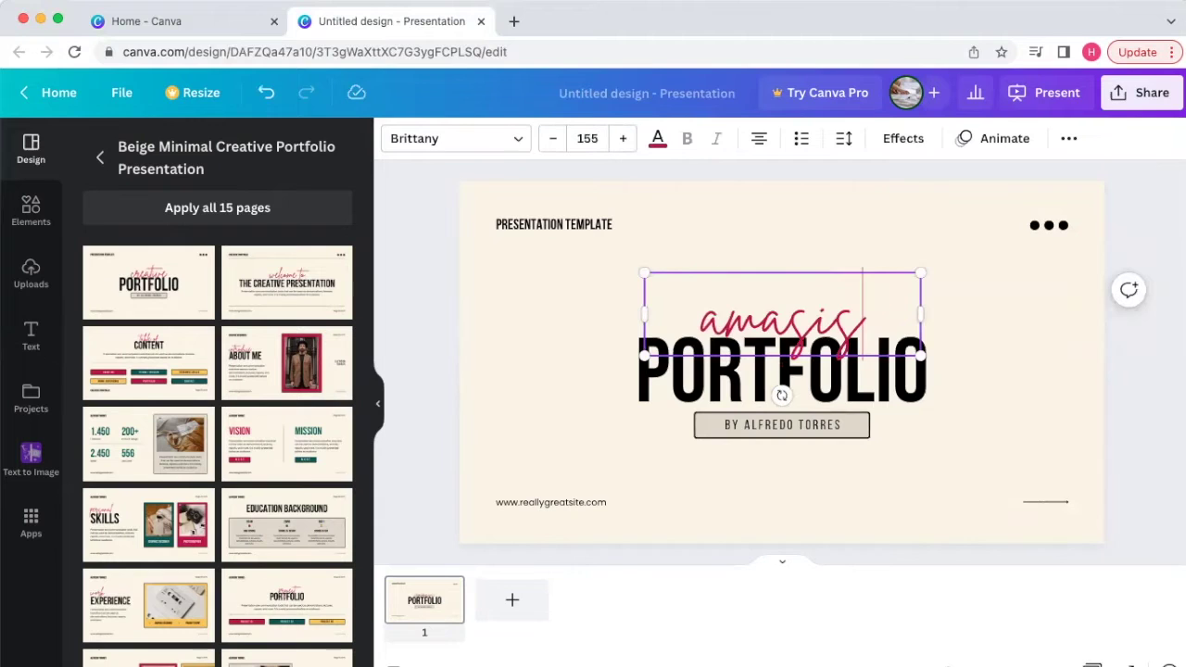
key("BackSpace")
key("BackSpace")
key("BackSpace")
type("zing")
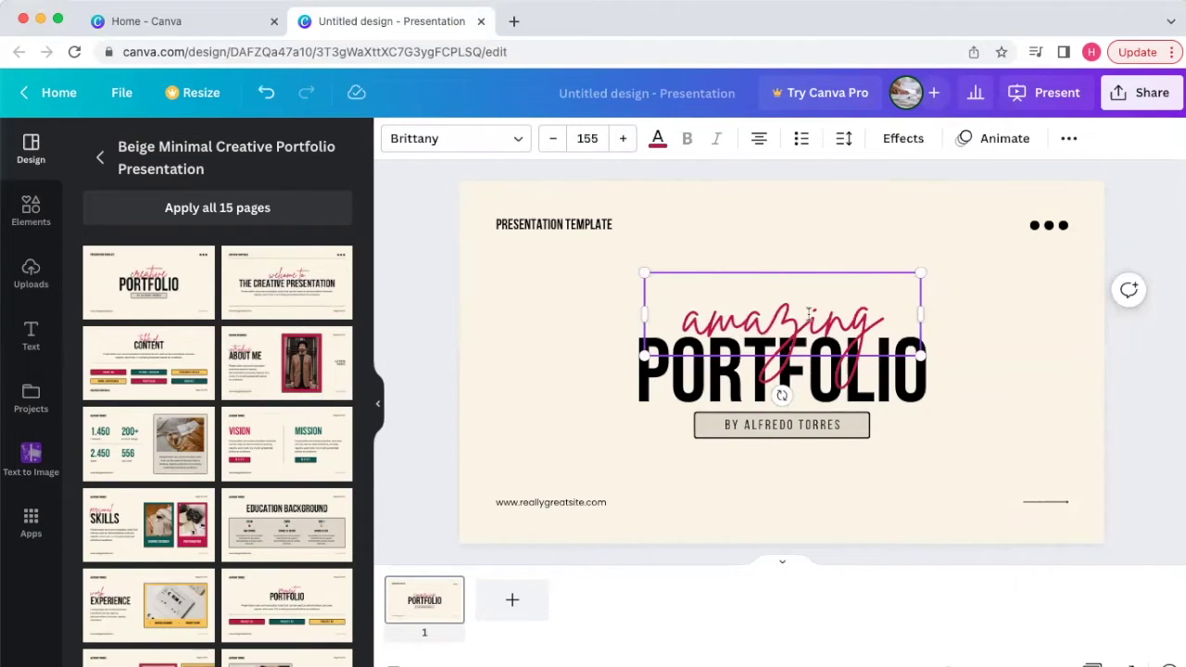
left_click(427, 144)
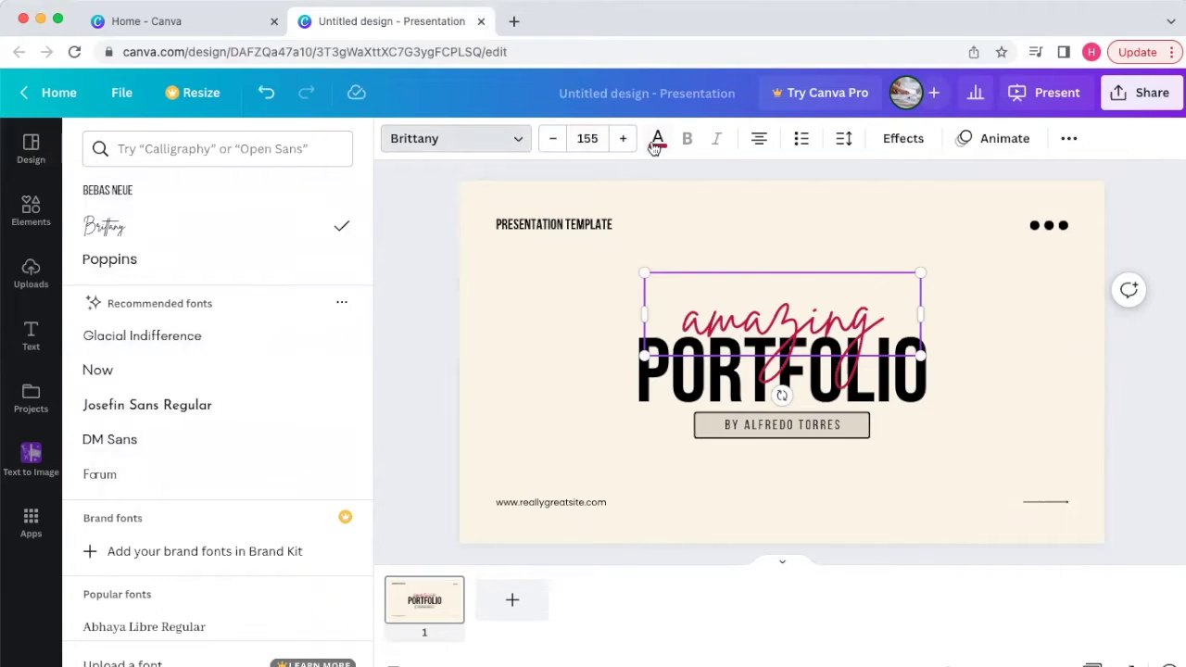
key("Escape")
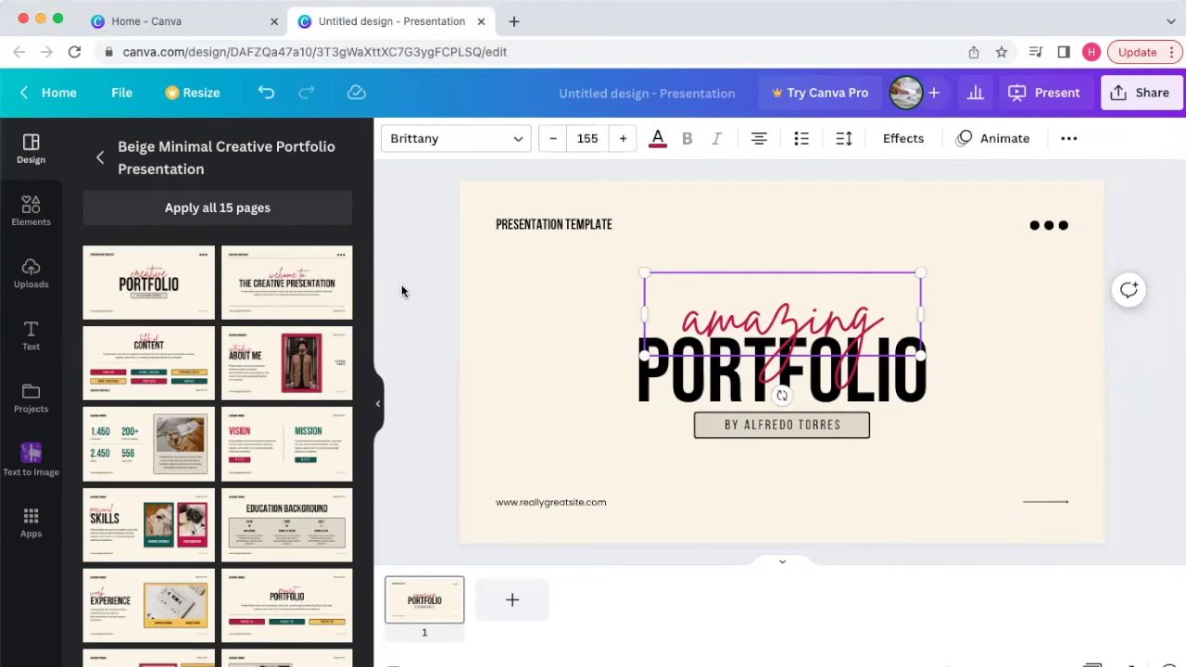
left_click(990, 409)
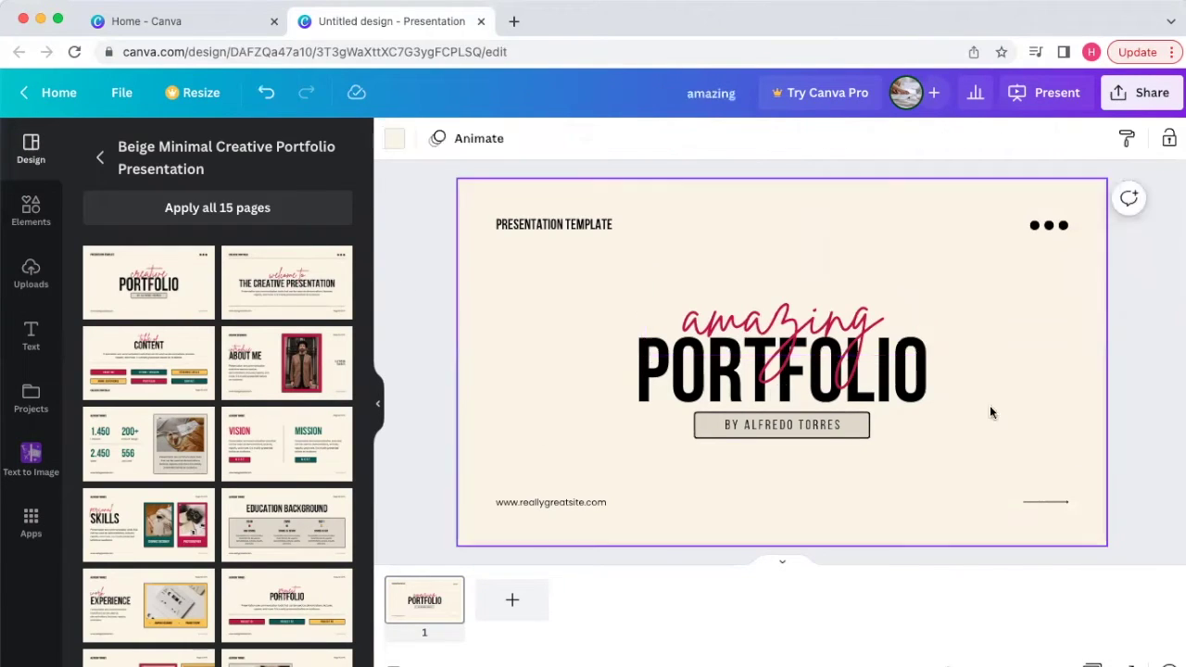
Add pages 2–4 using the template's About Me, Skills and Project 03 layouts, then reselect the title page.
left_click(514, 603)
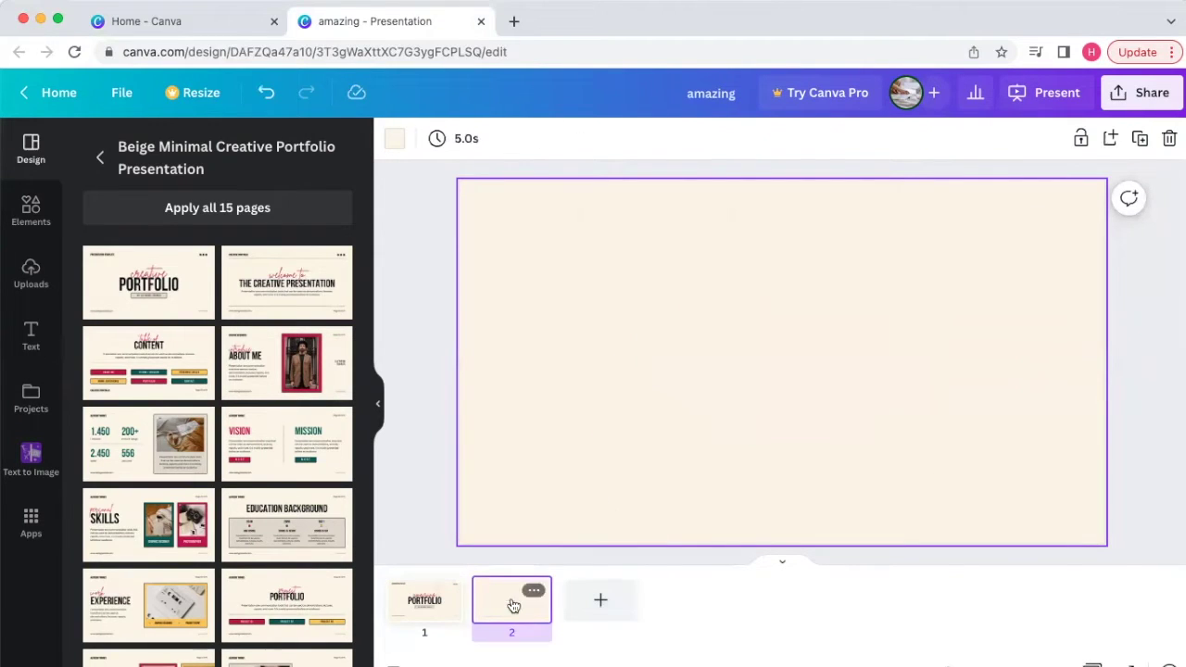
left_click(285, 363)
left_click(601, 601)
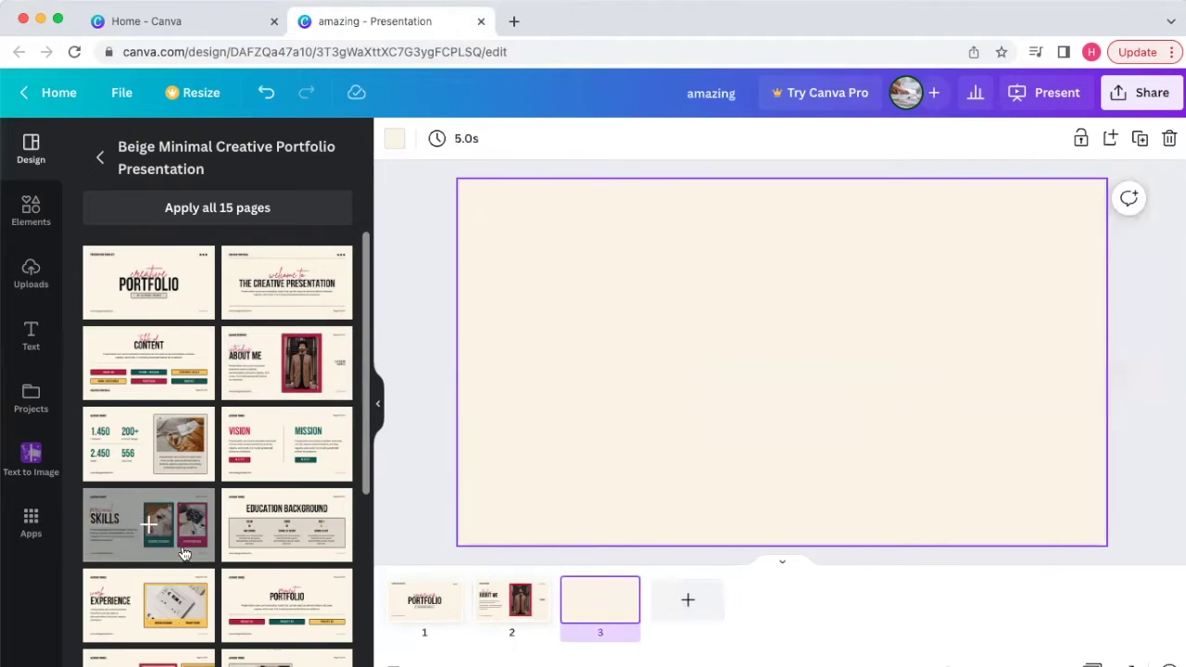
left_click(149, 525)
left_click(686, 600)
scroll(268, 555, "down", 5)
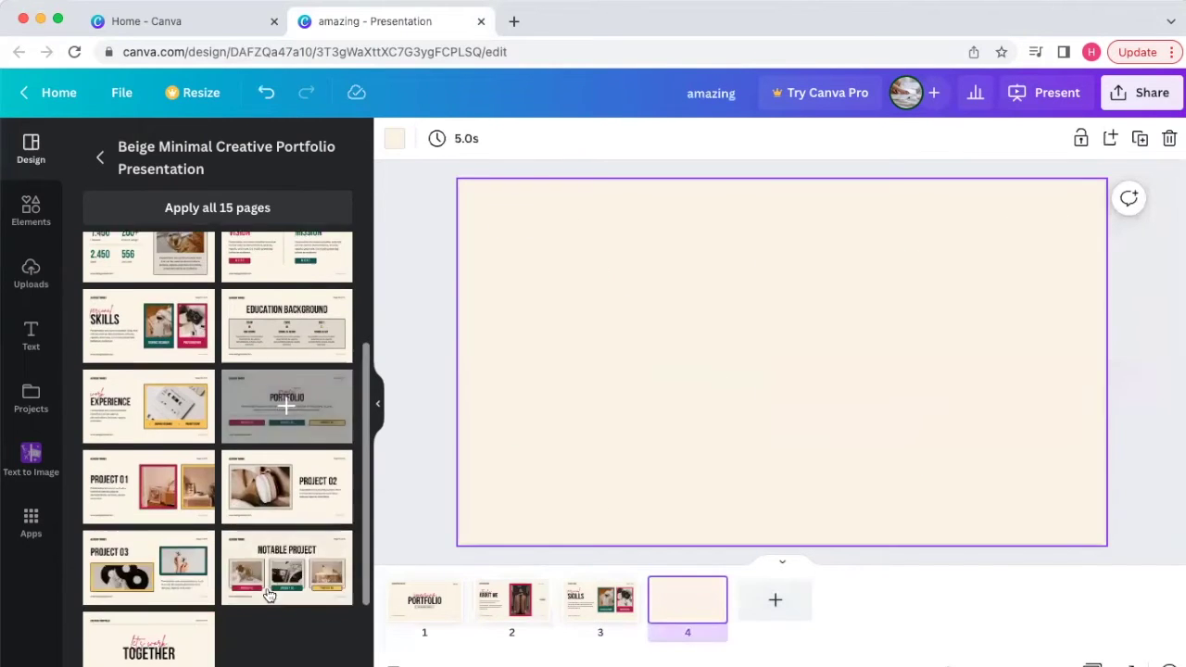
left_click(177, 554)
left_click(730, 450)
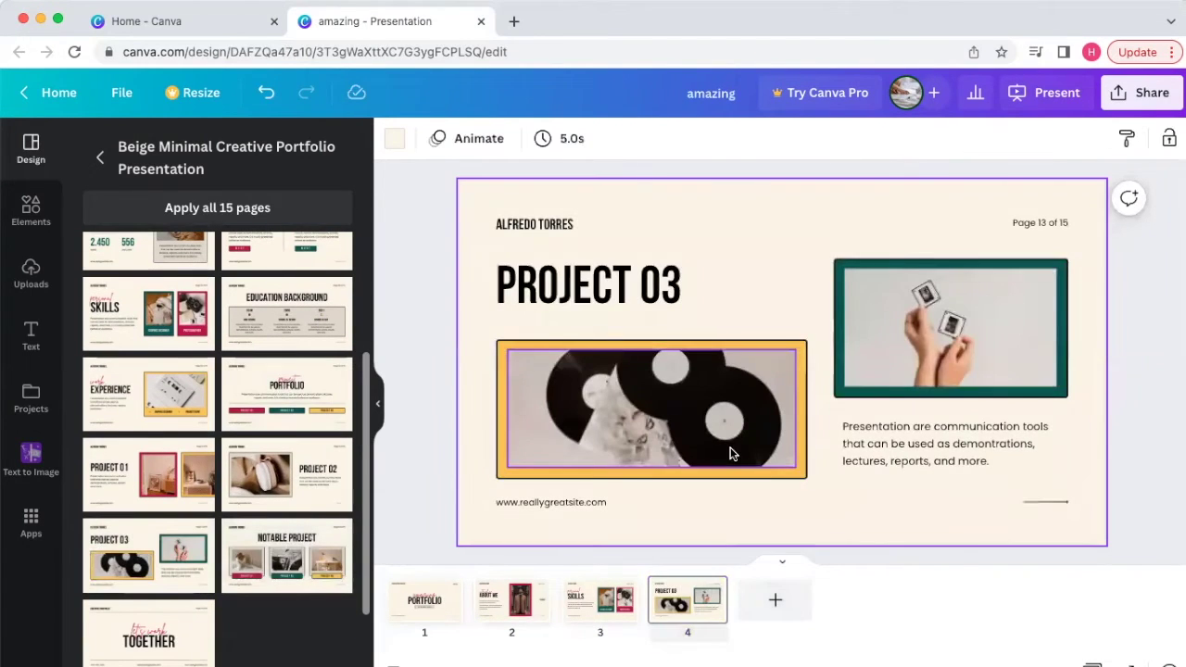
scroll(730, 448, "up", 3)
scroll(401, 448, "up", 5)
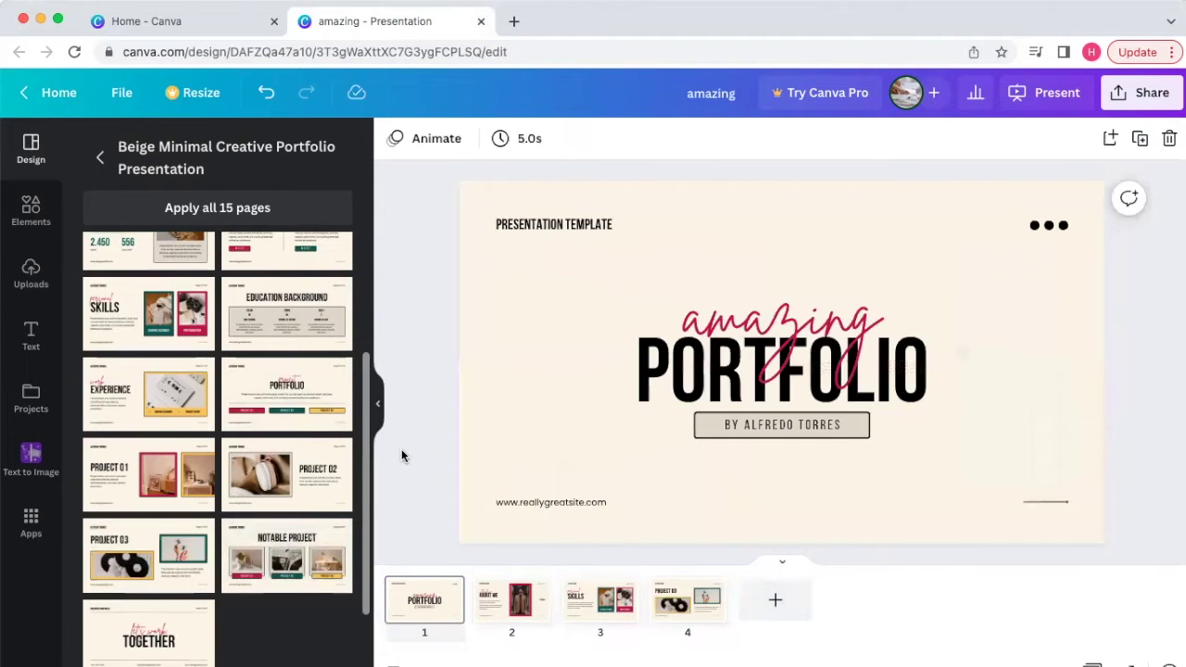
left_click(462, 235)
Try pink and teal title-slide backgrounds, revert to cream, and bring up the Present options.
left_click(393, 138)
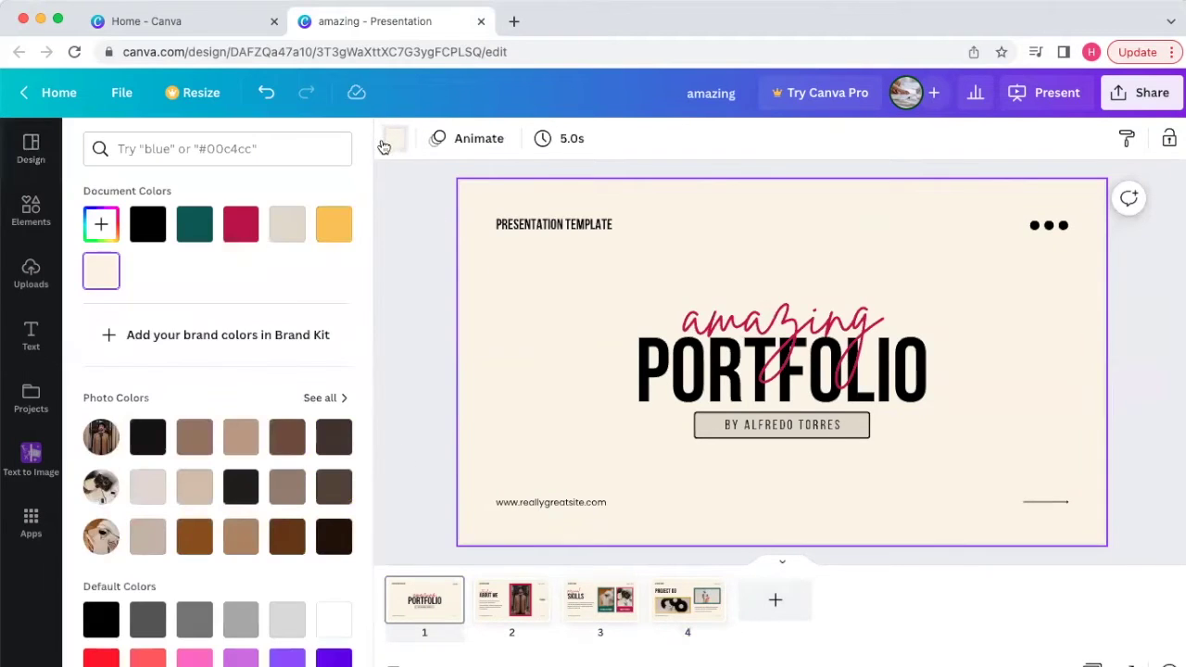
left_click(240, 236)
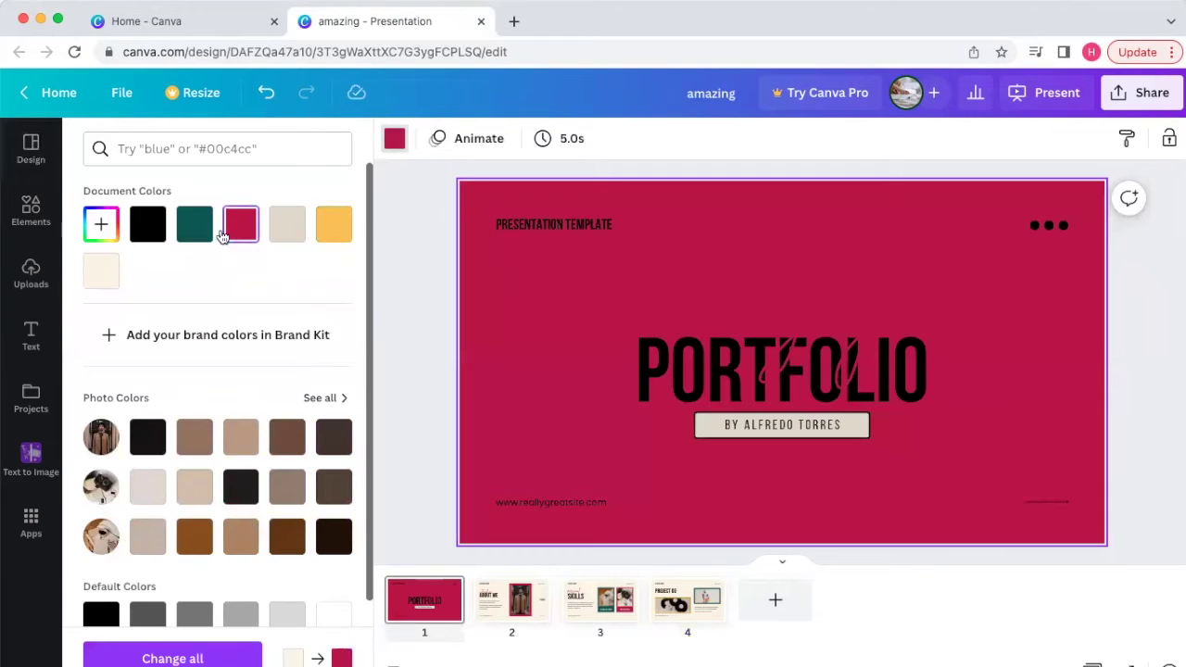
left_click(199, 233)
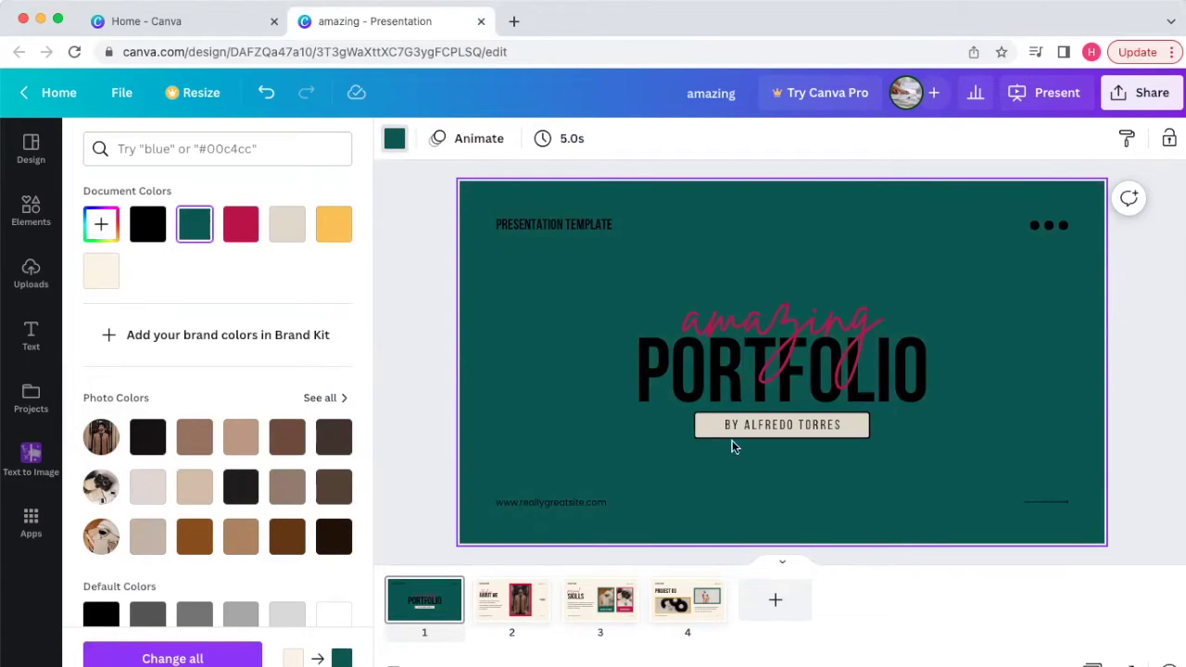
key("super+z")
key("super+z")
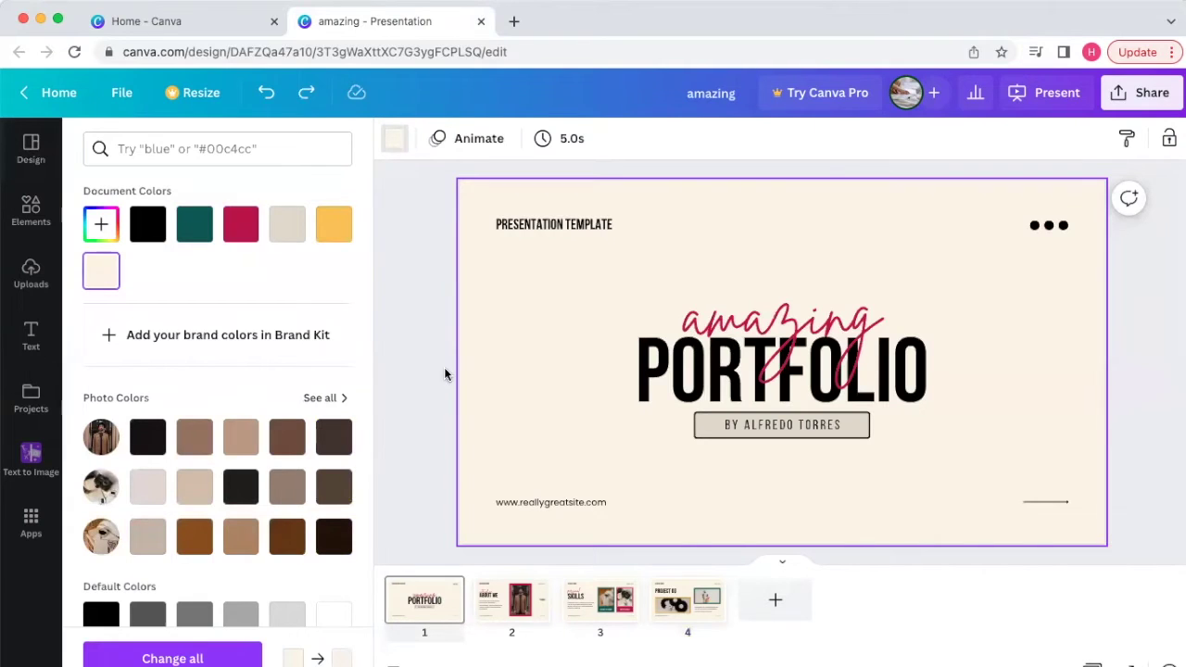
left_click(1037, 100)
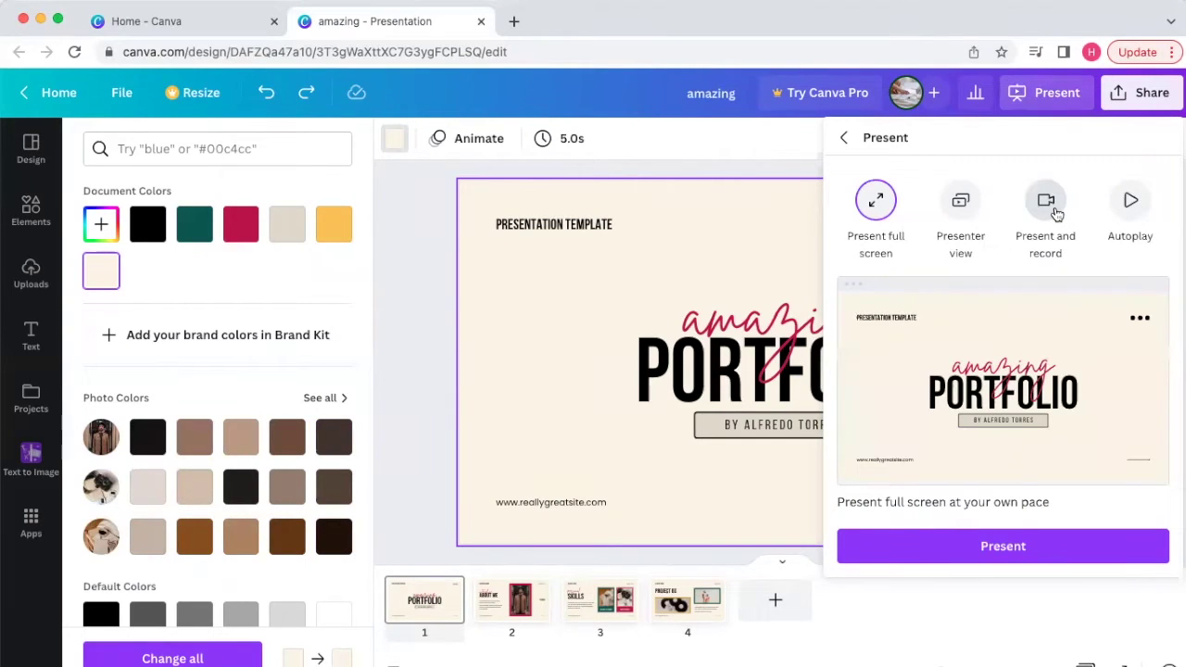
Choose Present and record, check the recording studio camera setup, then return to editing.
left_click(1055, 210)
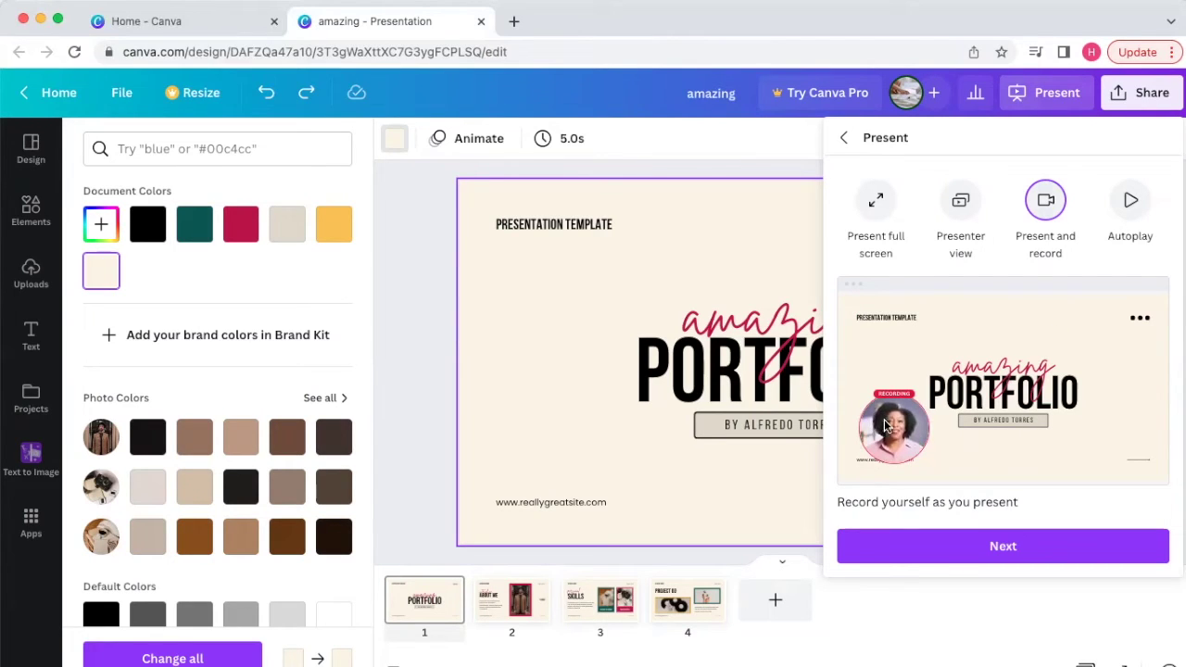
left_click(990, 551)
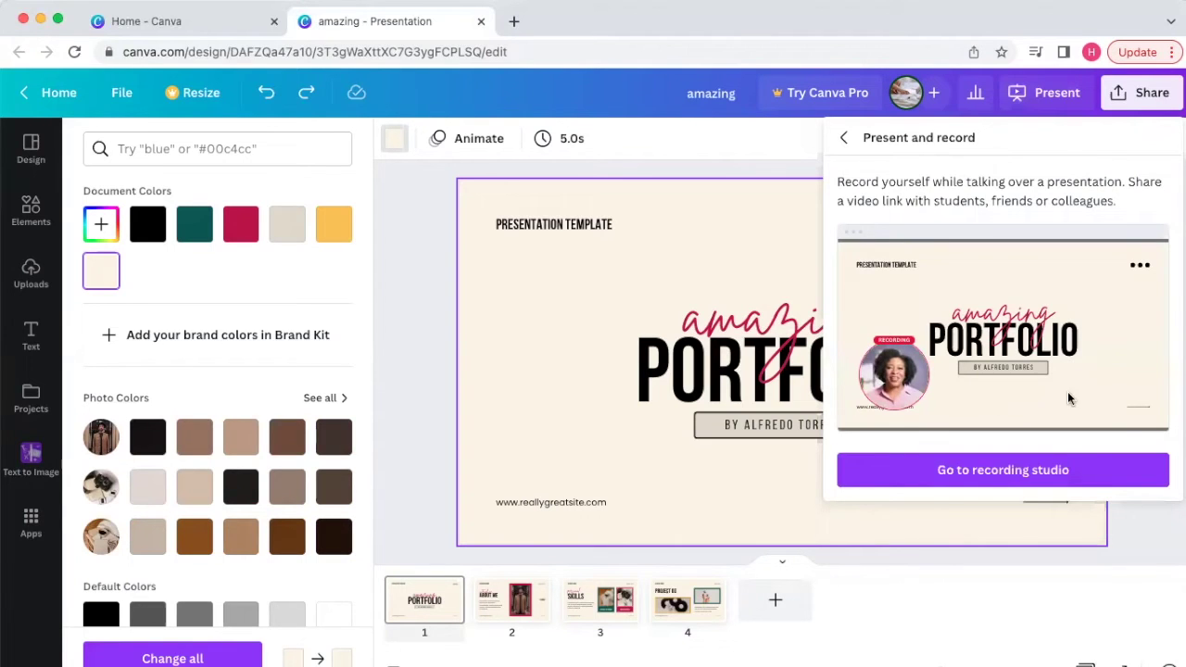
left_click(987, 473)
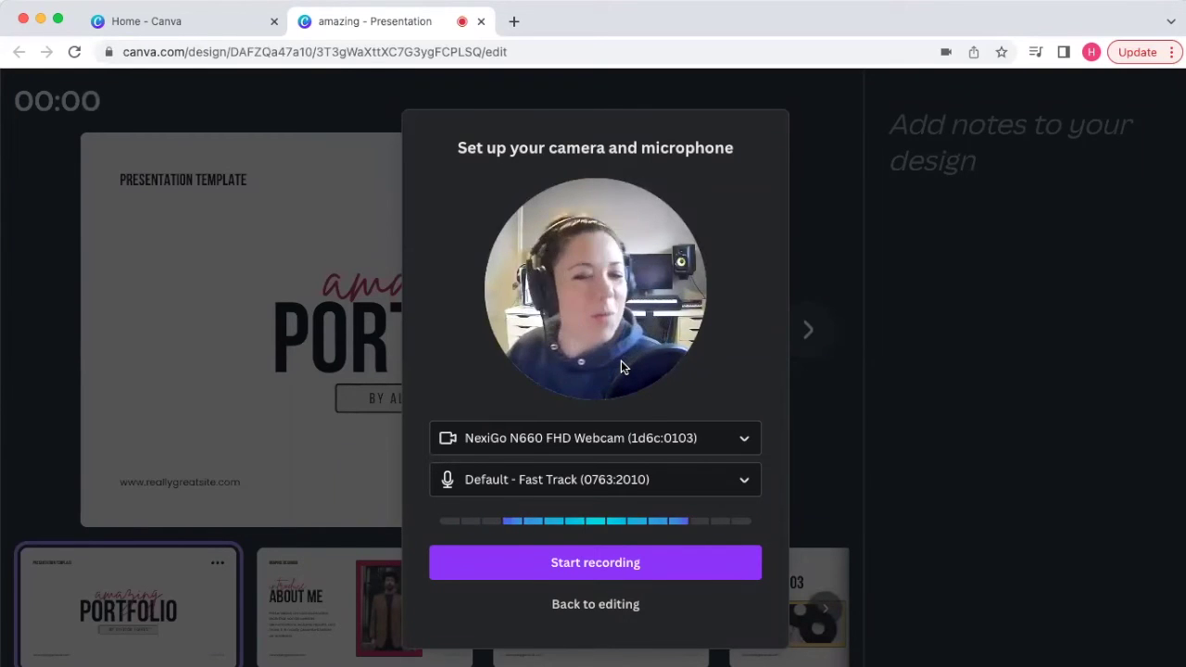
left_click(607, 563)
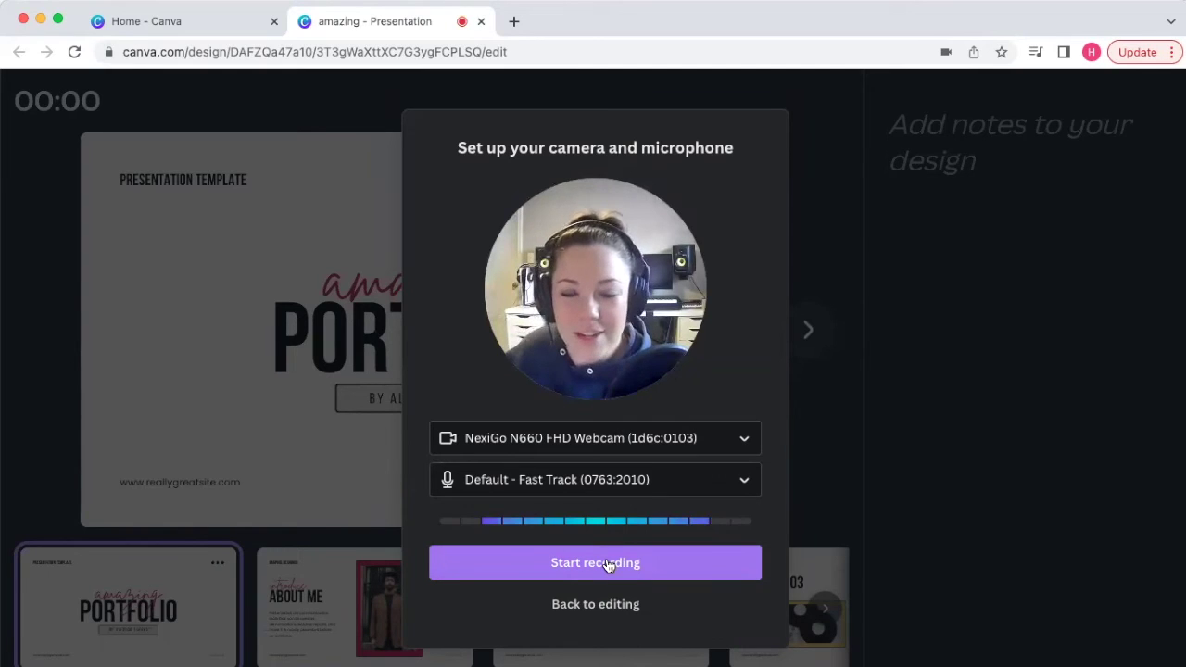
left_click(614, 604)
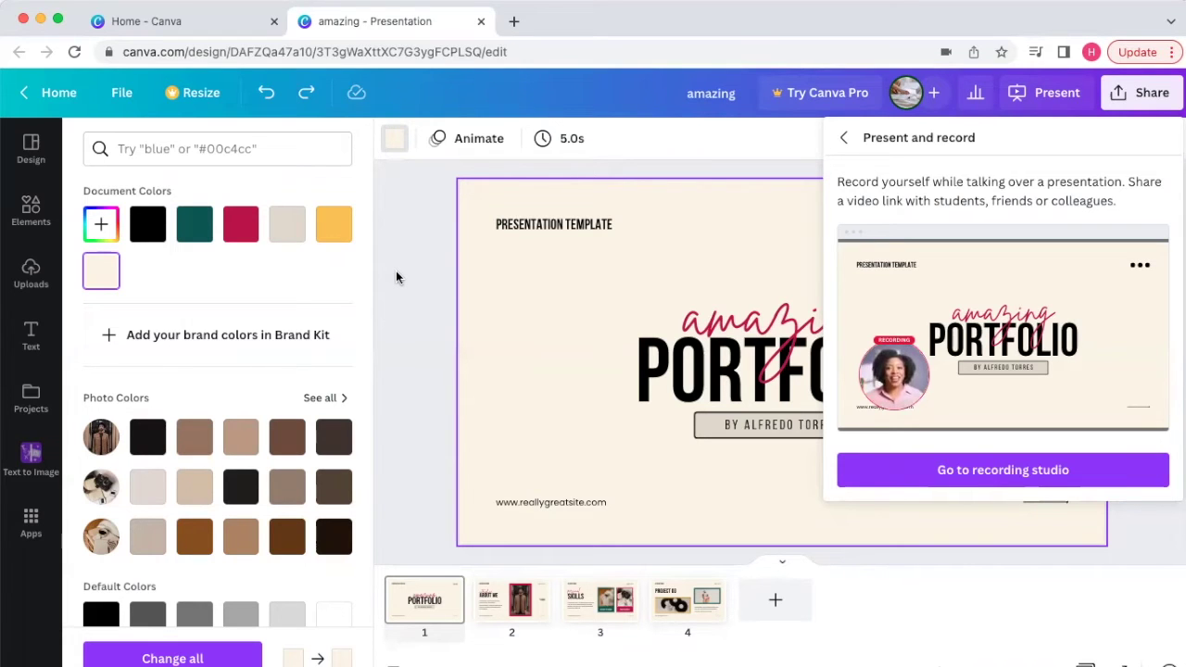
Go to the Canva home page and open Discover apps from the sidebar.
left_click(176, 24)
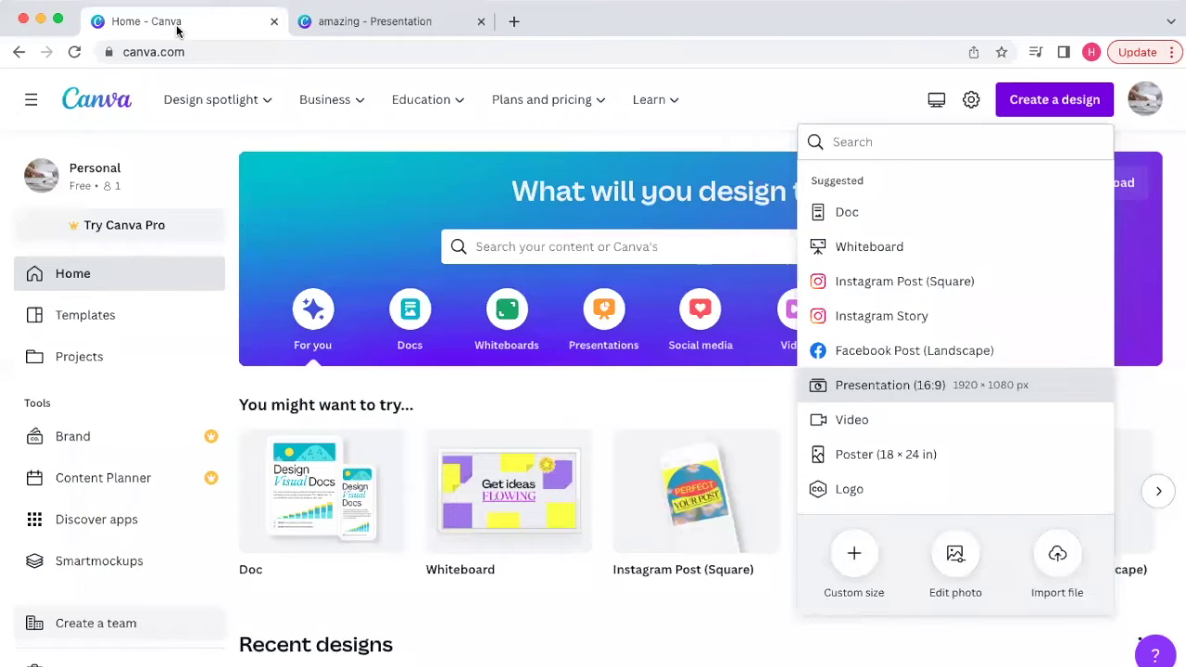
left_click(712, 99)
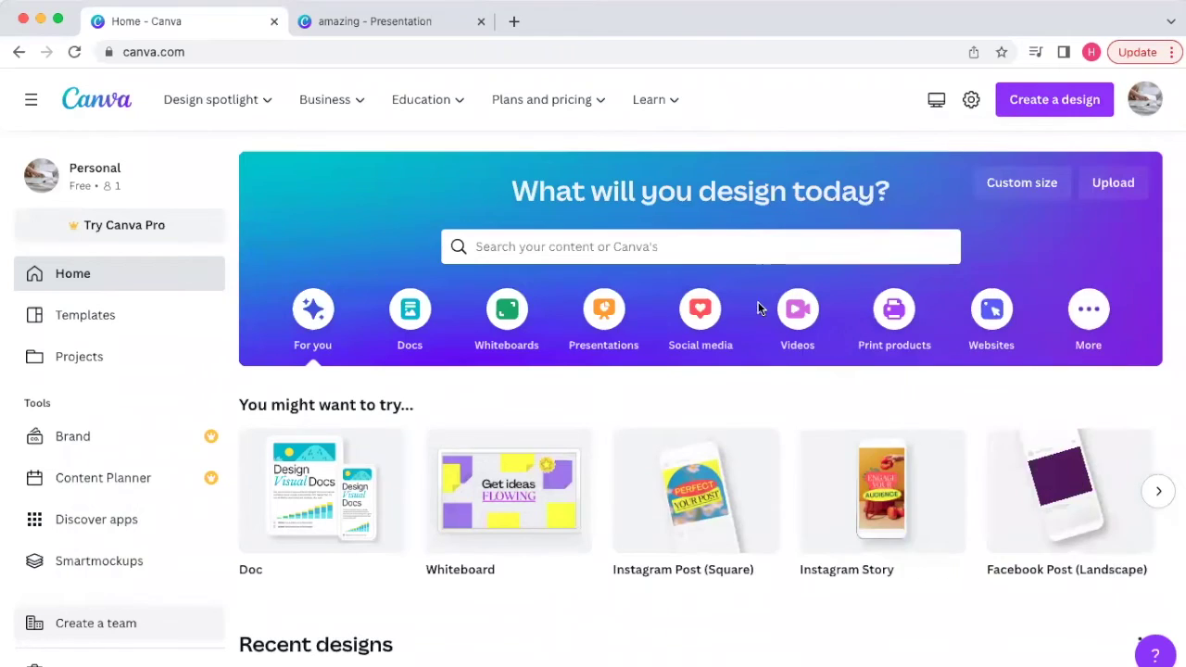
scroll(760, 324, "down", 3)
scroll(760, 336, "down", 1)
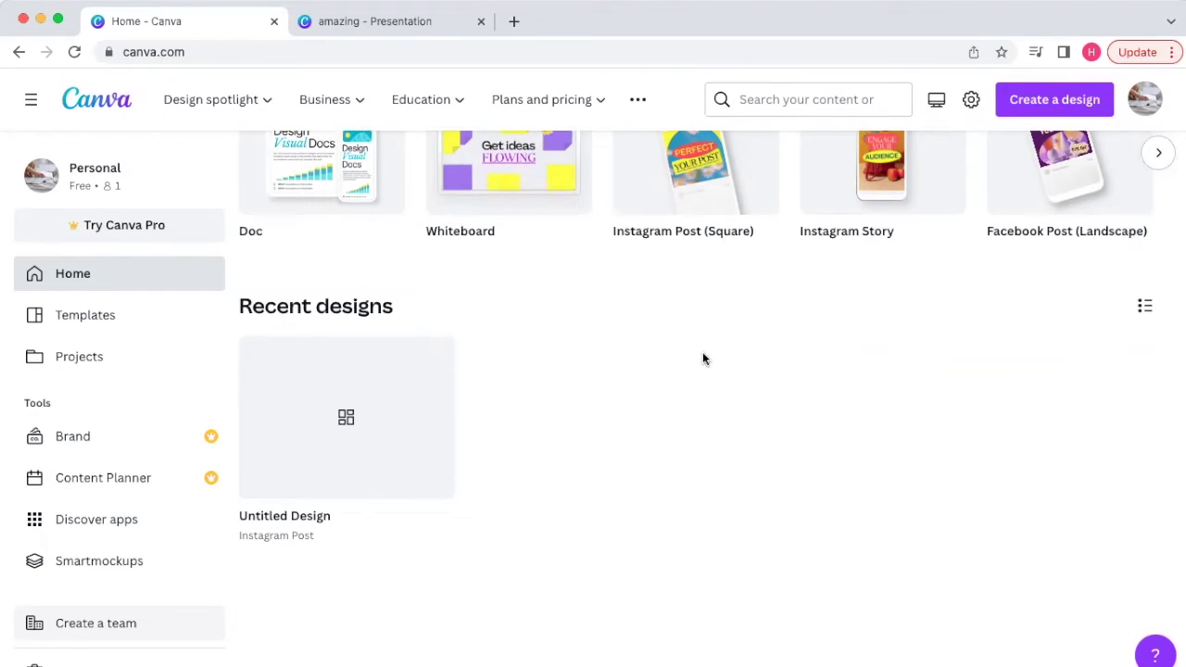
scroll(99, 384, "down", 1)
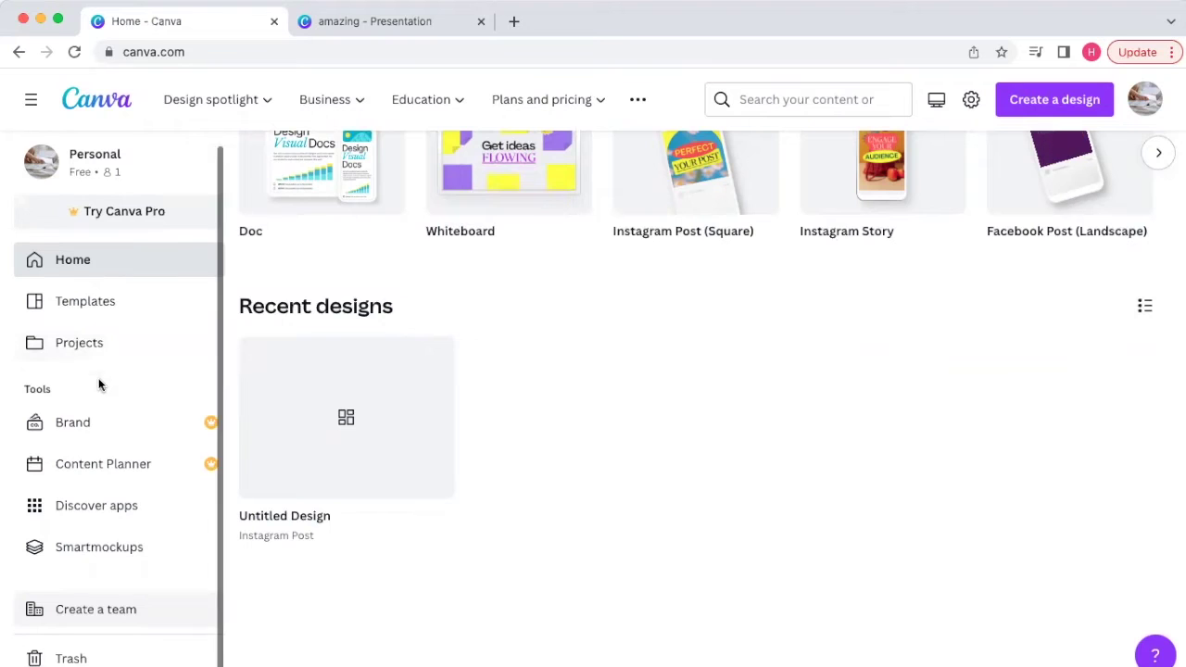
left_click(76, 507)
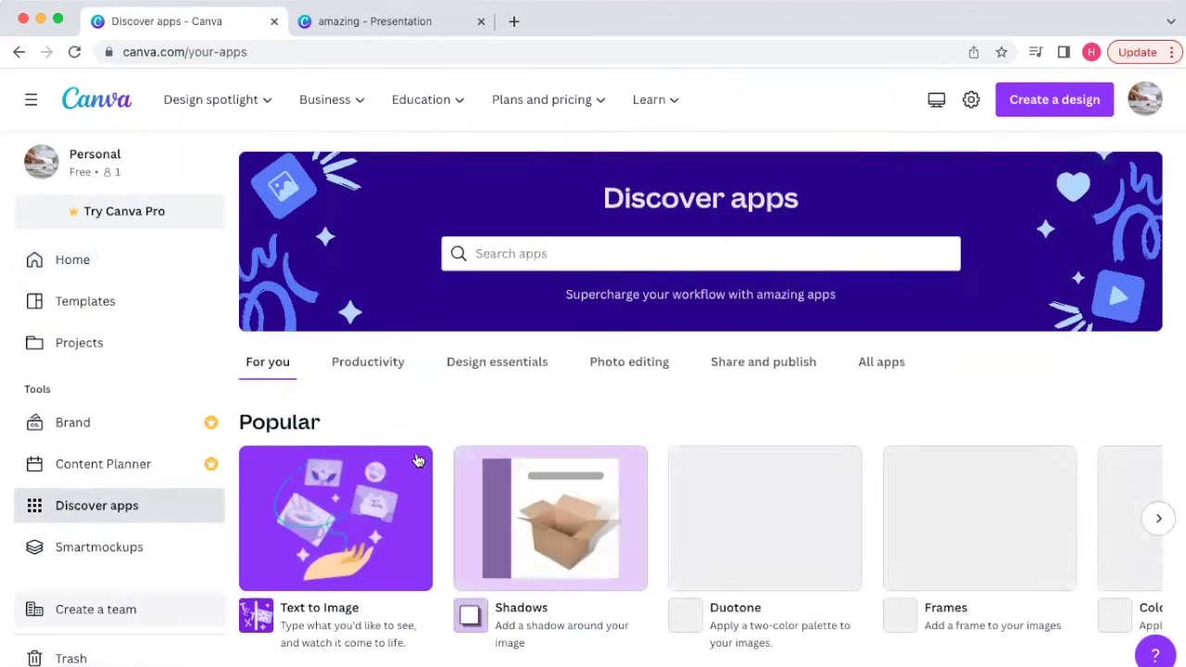
Use the Text to Image app in a new Instagram Post (Square) design.
scroll(445, 480, "down", 2)
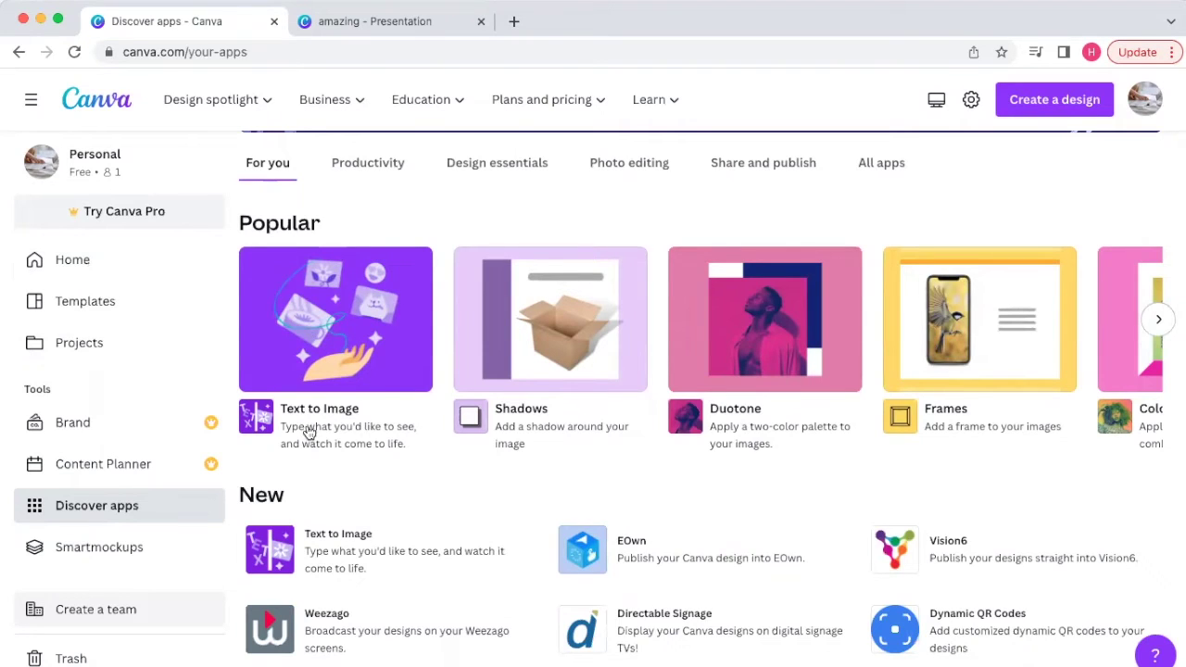
left_click(343, 337)
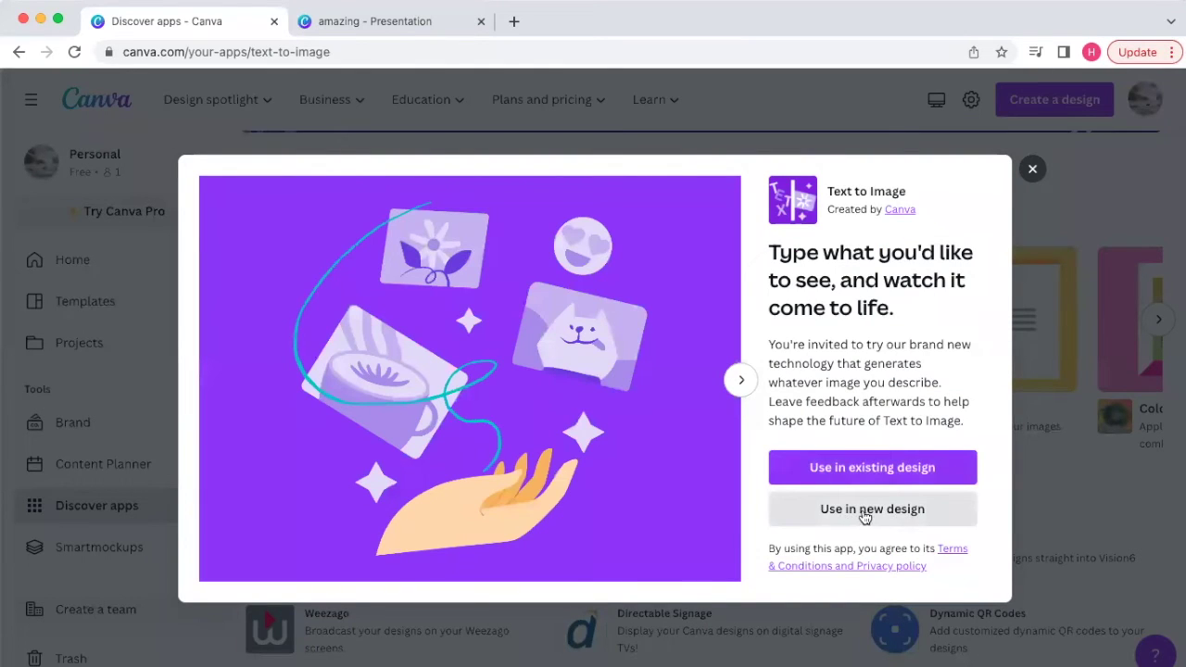
left_click(908, 512)
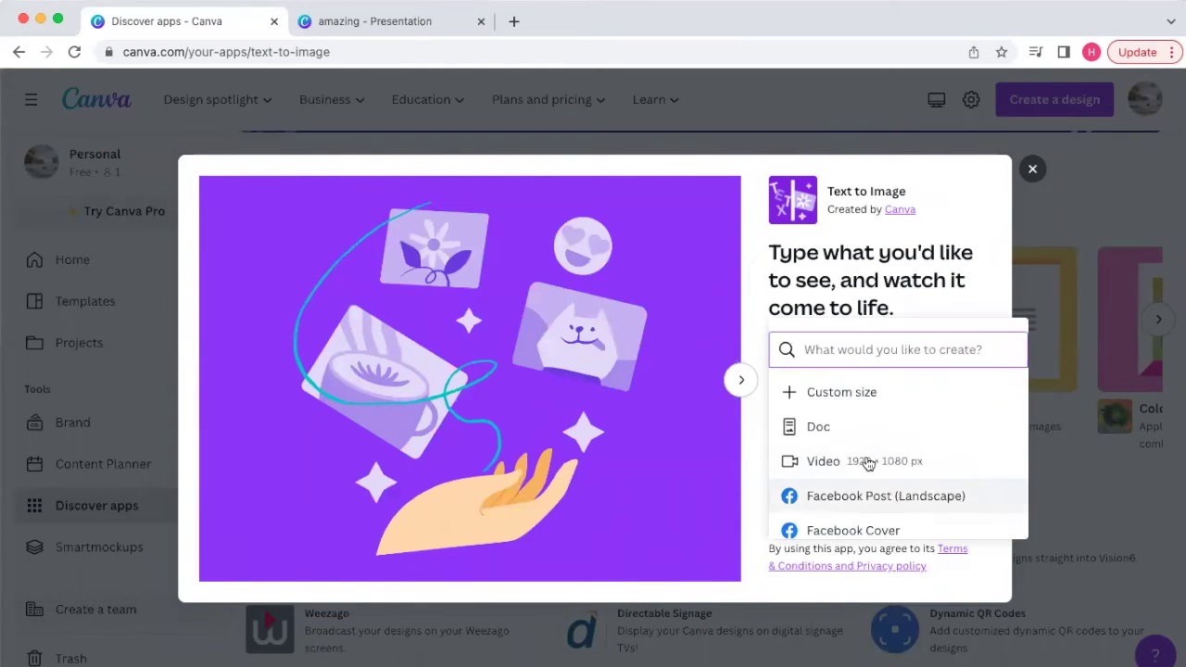
scroll(862, 468, "down", 2)
scroll(864, 486, "down", 2)
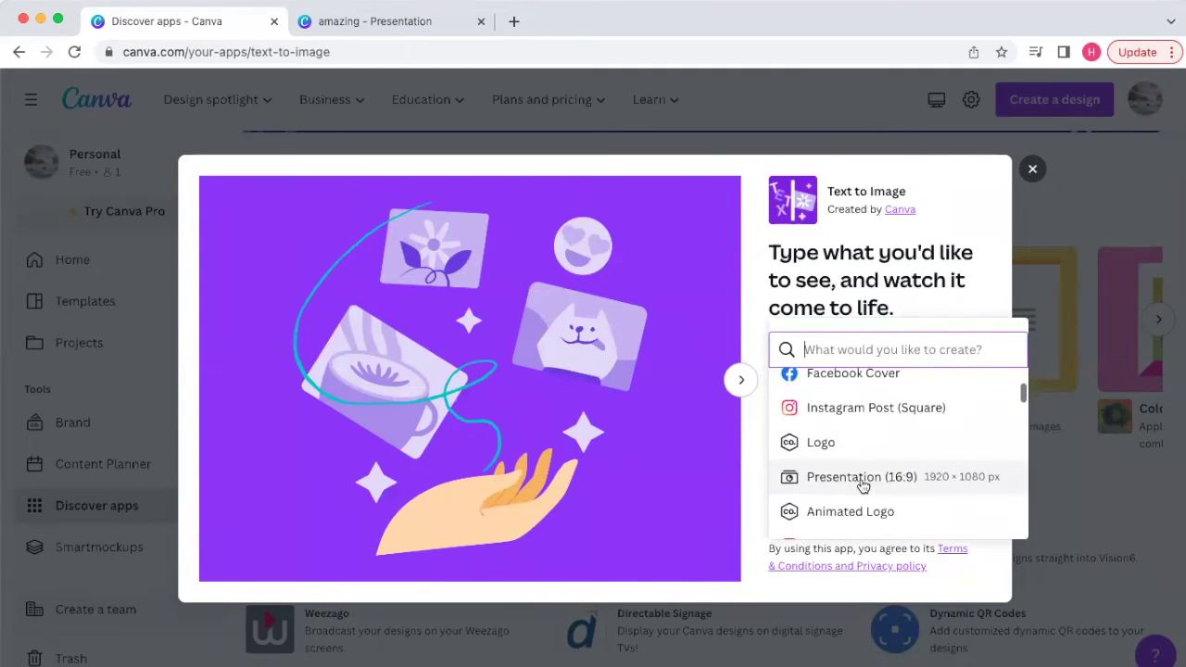
left_click(854, 411)
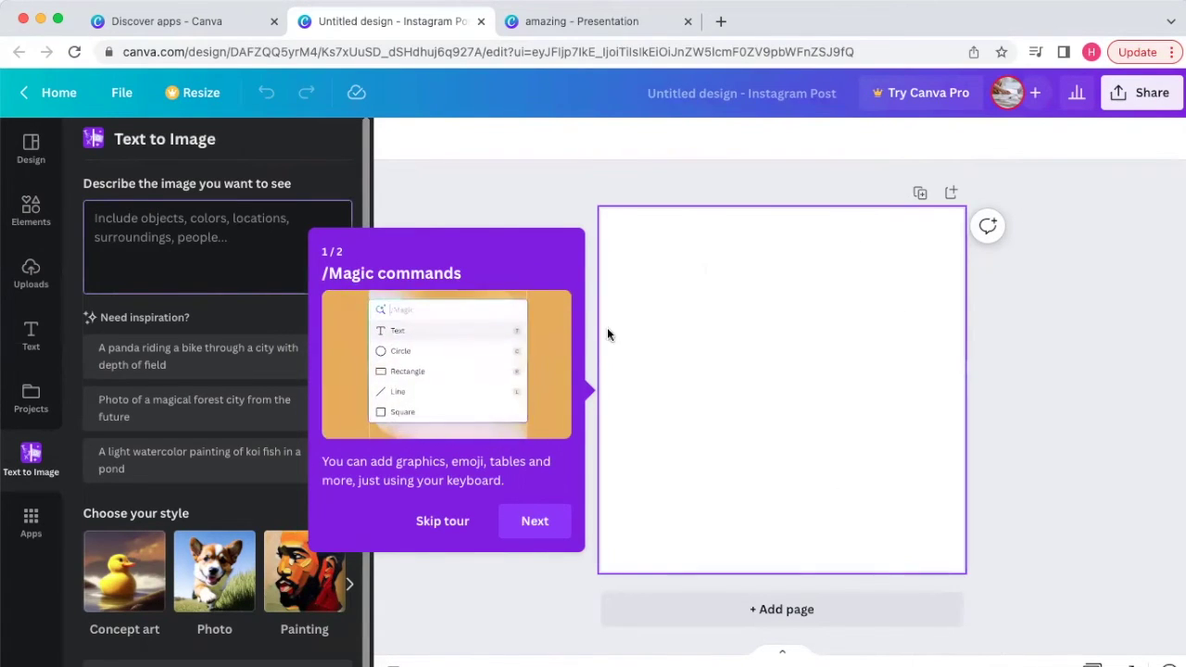
Dismiss the Magic commands tour and start typing the 'fairy garden' prompt into the description box.
left_click(539, 528)
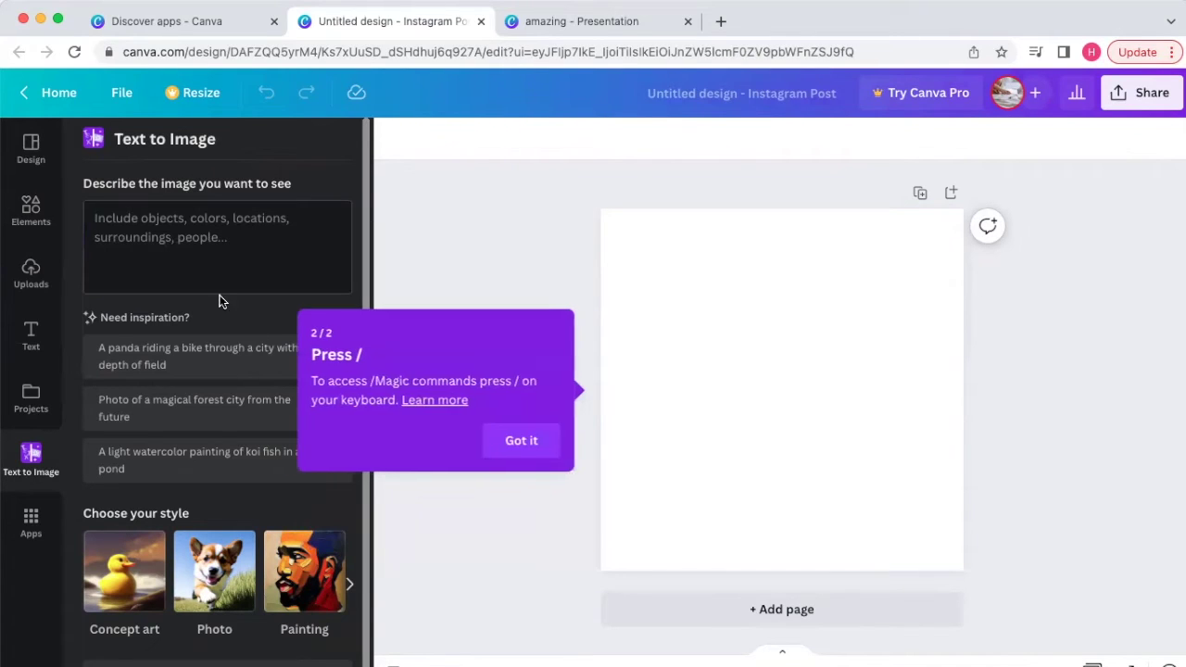
left_click(533, 446)
left_click(133, 245)
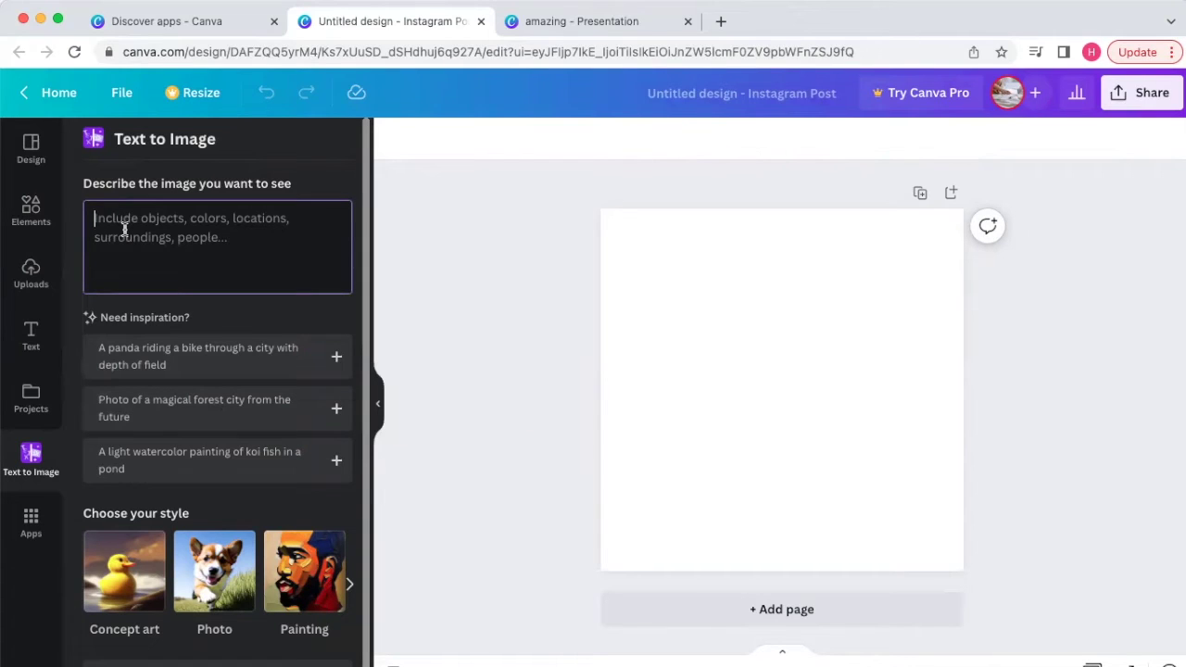
type("fairy garden")
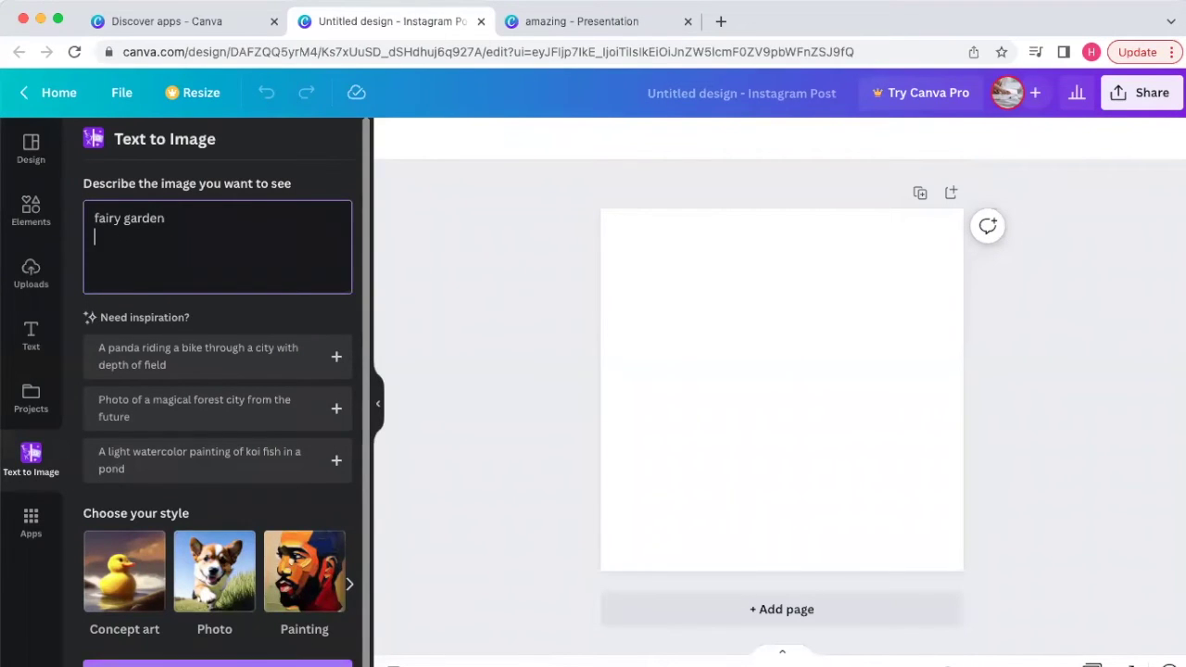
Generate 'fairy garden' images and stretch the gazebo garden image to fill the Instagram post.
left_click(217, 663)
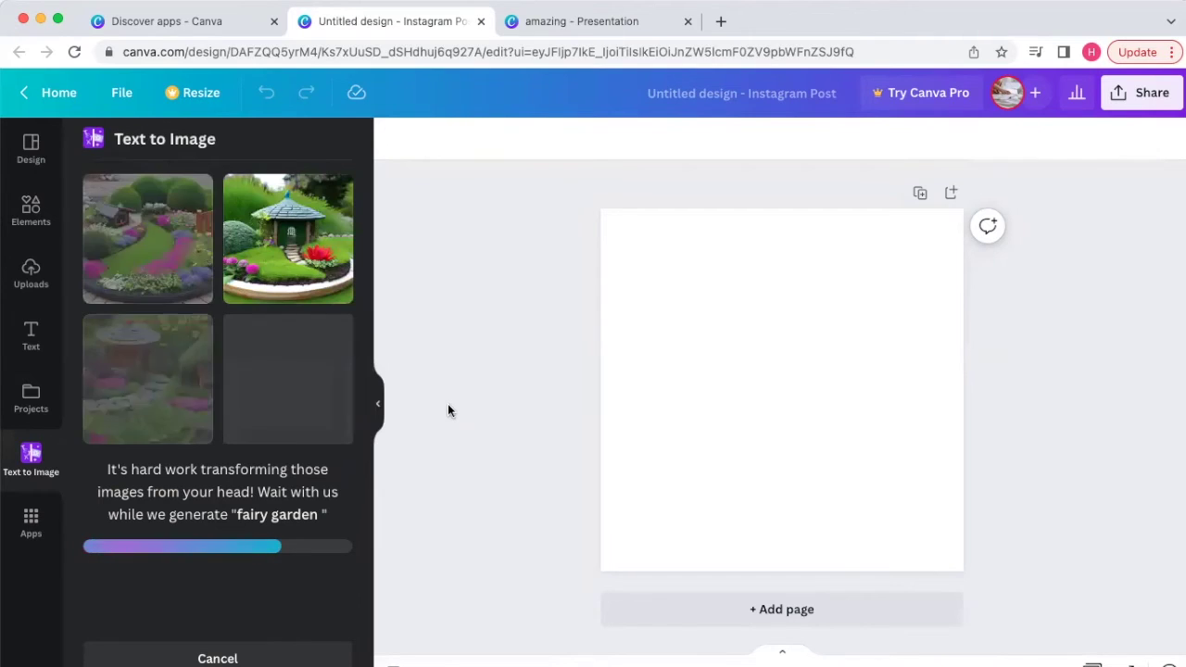
left_click(278, 236)
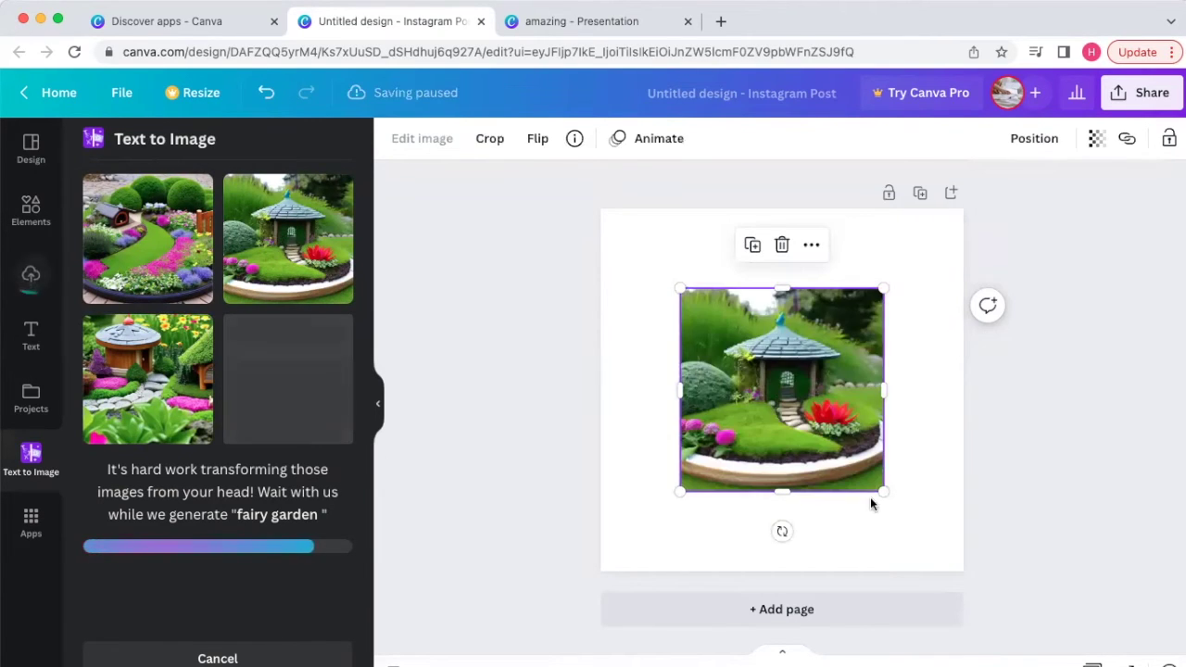
left_click_drag(774, 399, 688, 321)
left_click_drag(798, 410, 958, 581)
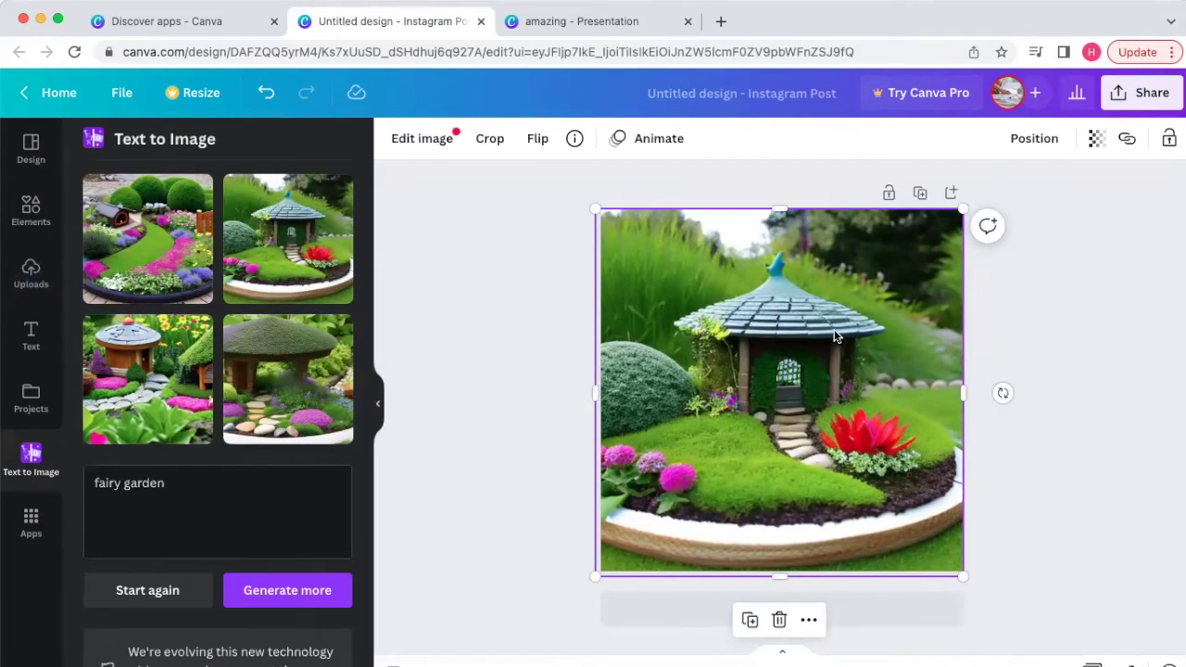
left_click(1017, 332)
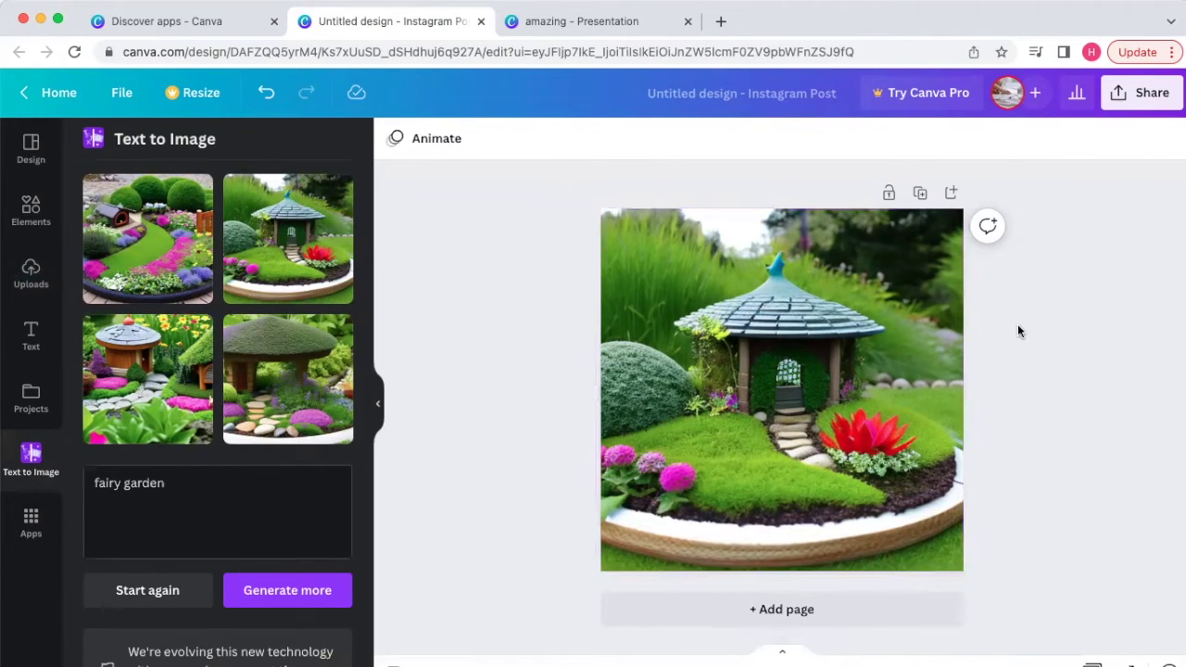
Delete the fairy garden image and generate images for 'flowers growing in a city of candy'.
left_click(839, 337)
key("Delete")
left_click(138, 593)
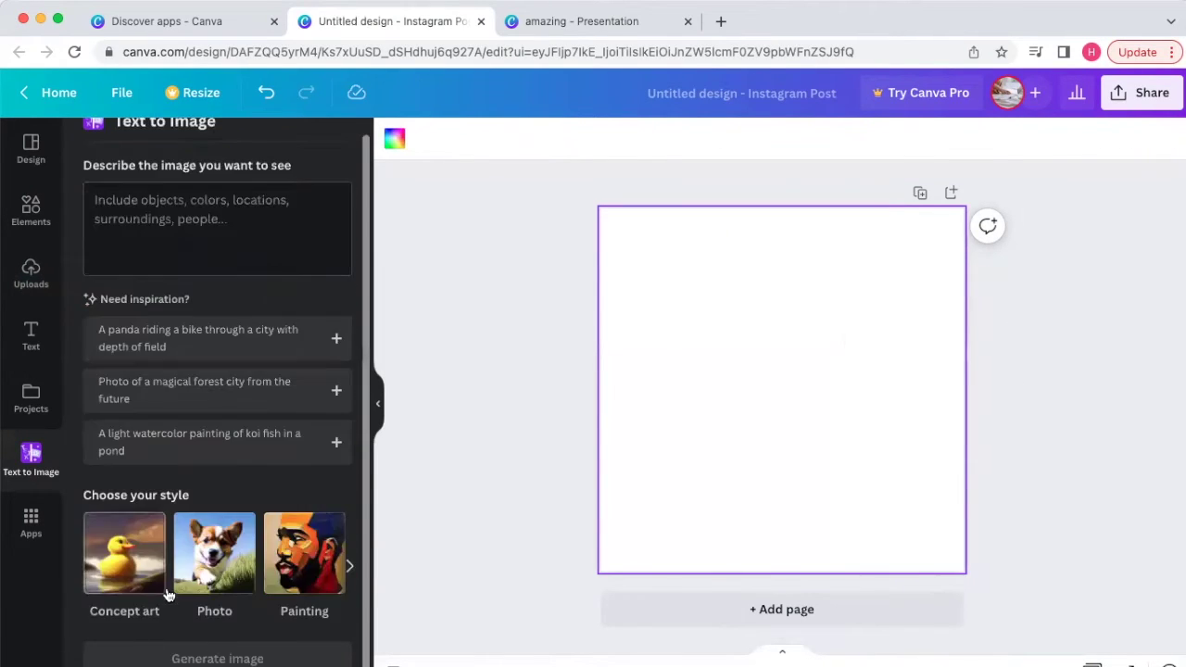
scroll(163, 227, "up", 1)
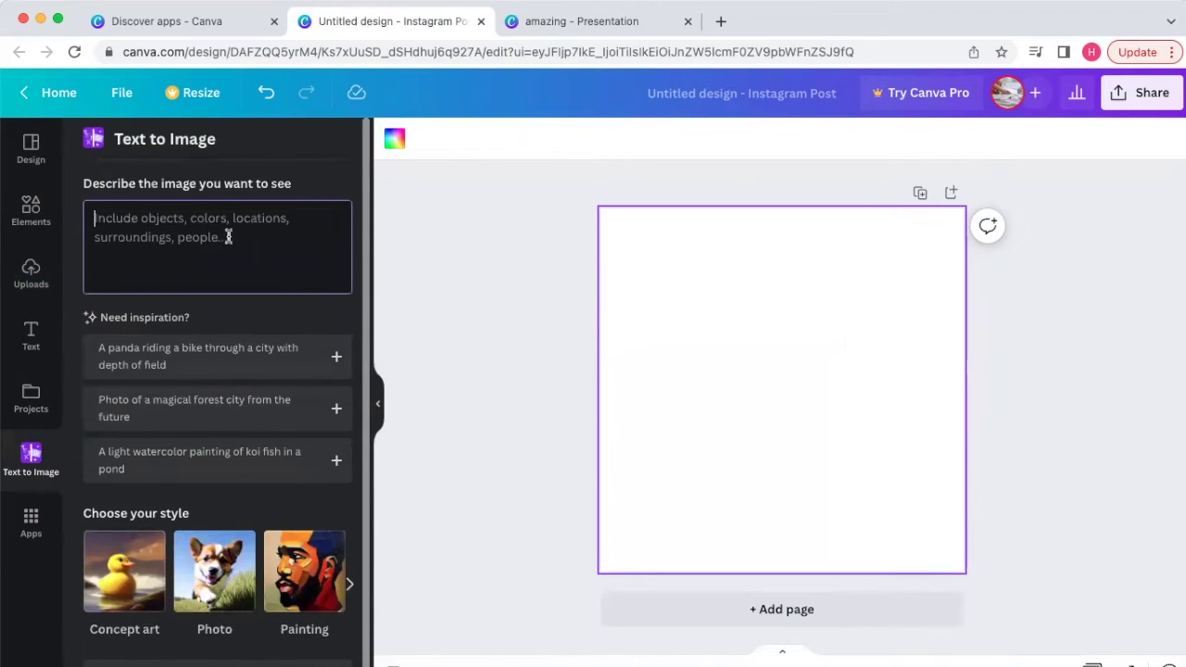
type("p")
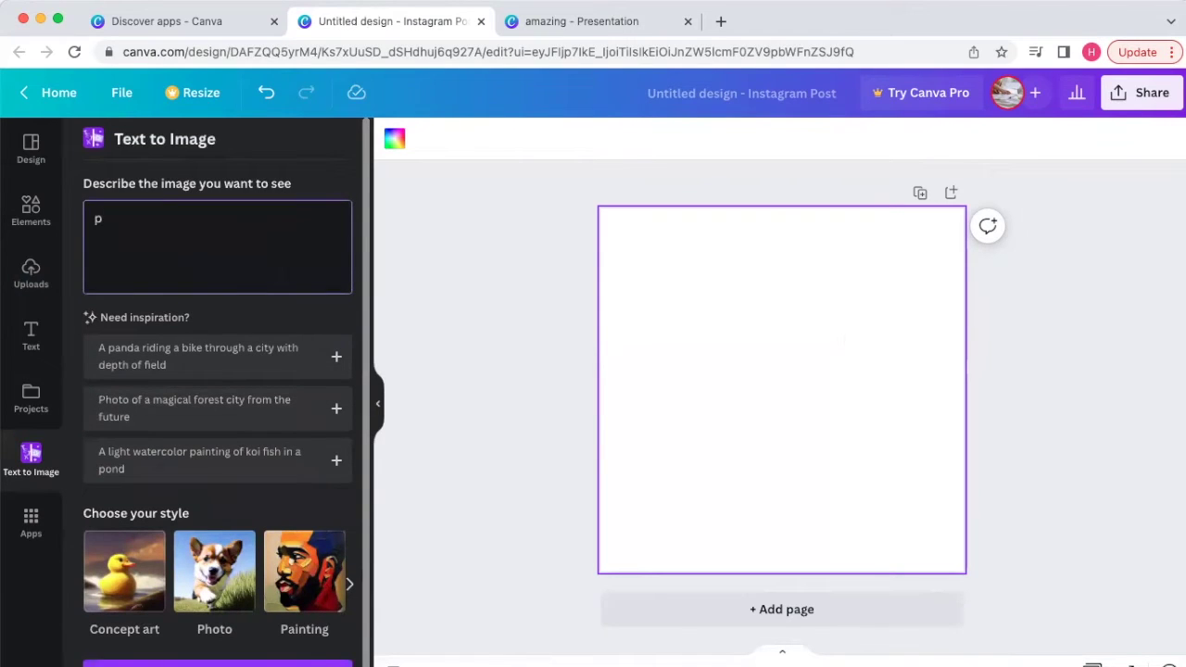
key("BackSpace")
type("fl")
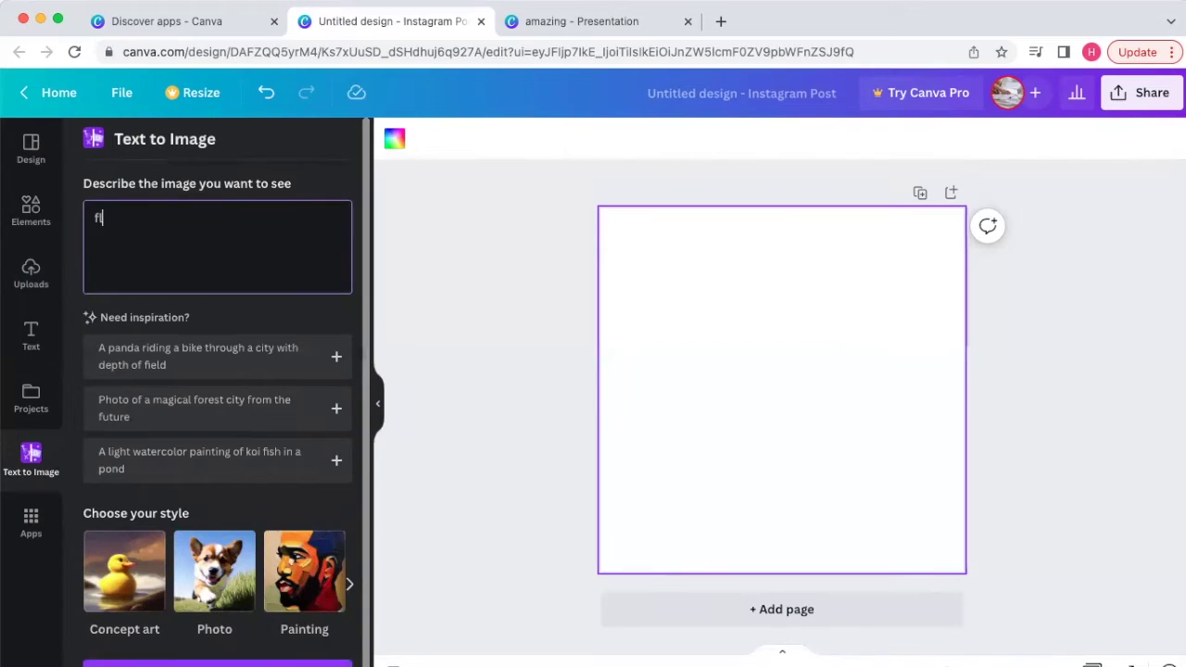
type("owers growing in a city of candy")
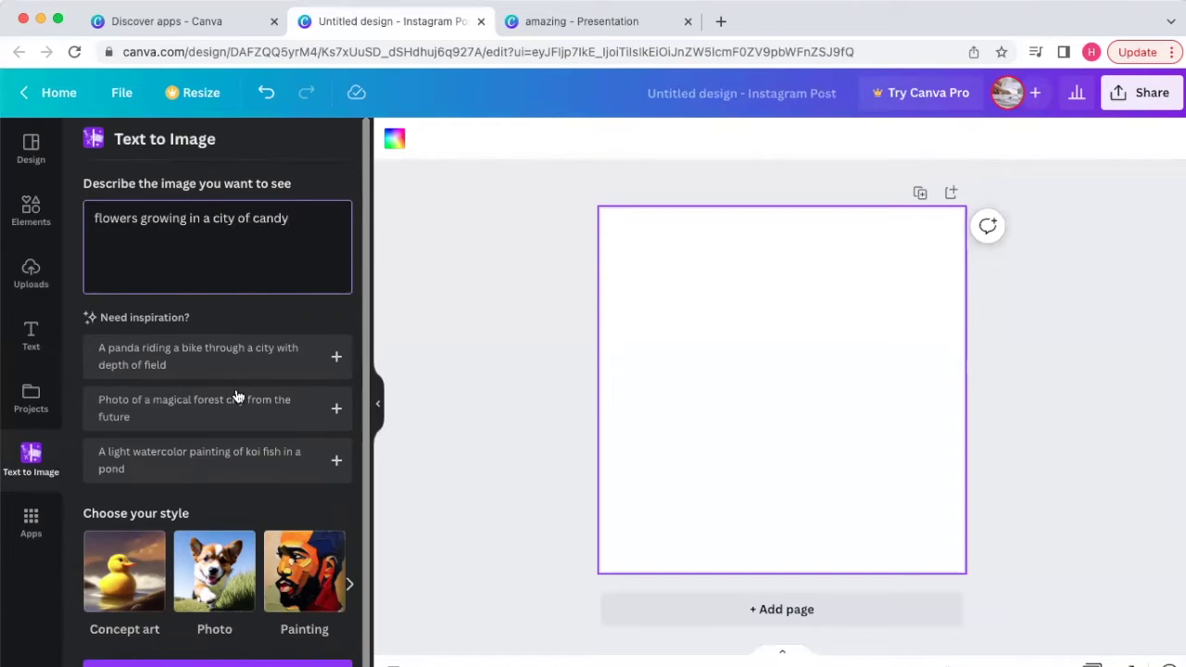
left_click(217, 662)
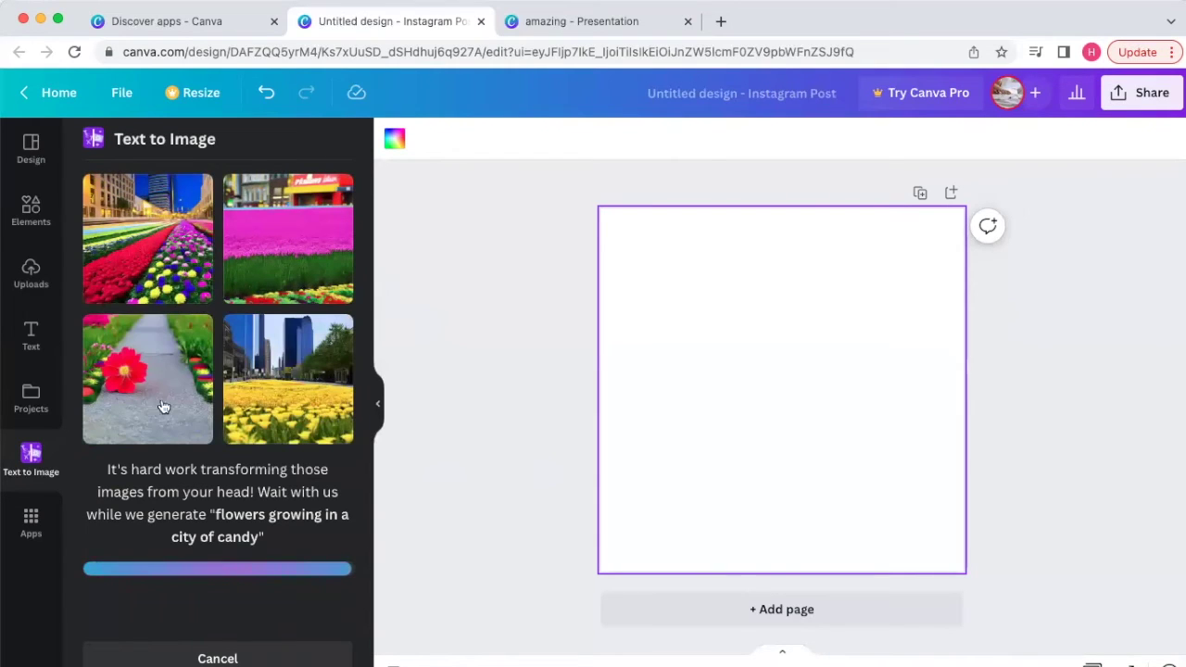
Place and position the yellow-flowers city image on the page, then delete it.
left_click(306, 398)
left_click_drag(815, 386, 741, 310)
left_click_drag(804, 411, 960, 572)
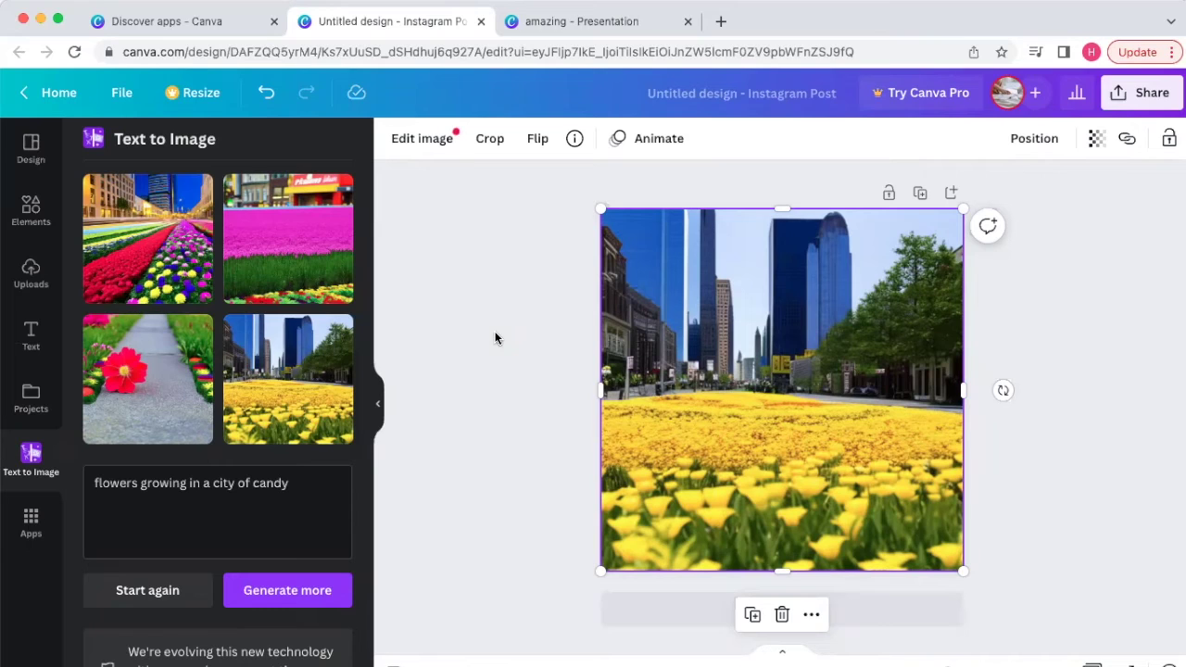
key("Delete")
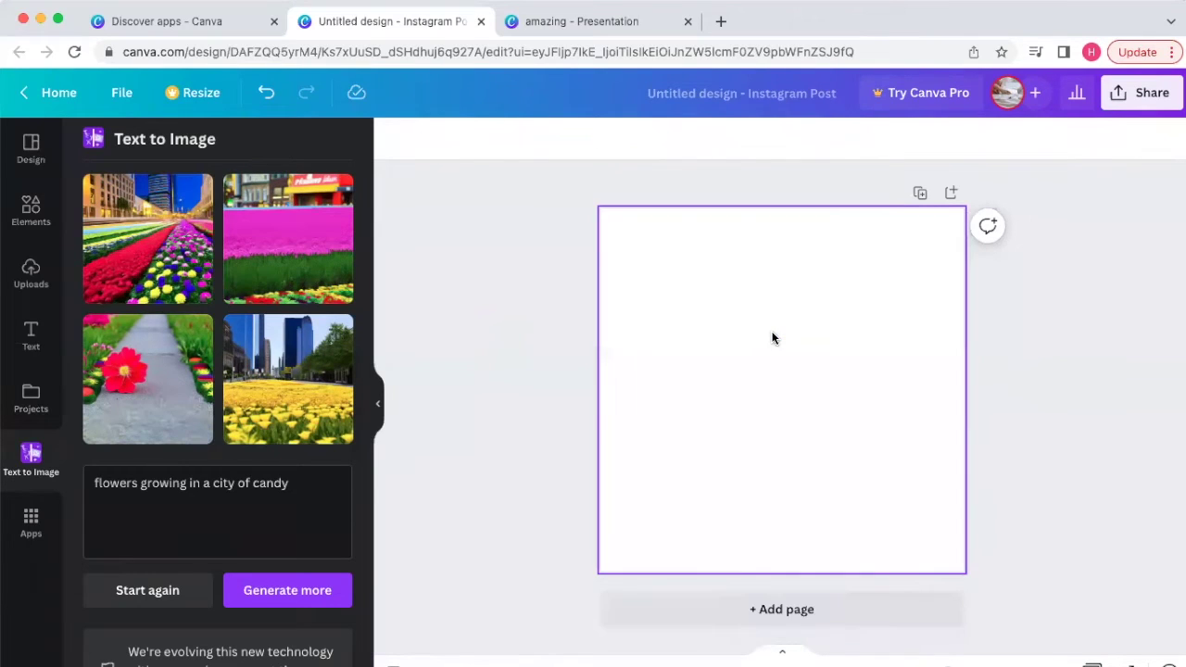
Leave the editor for the Canva home page and open the Smartmockups page.
left_click(425, 307)
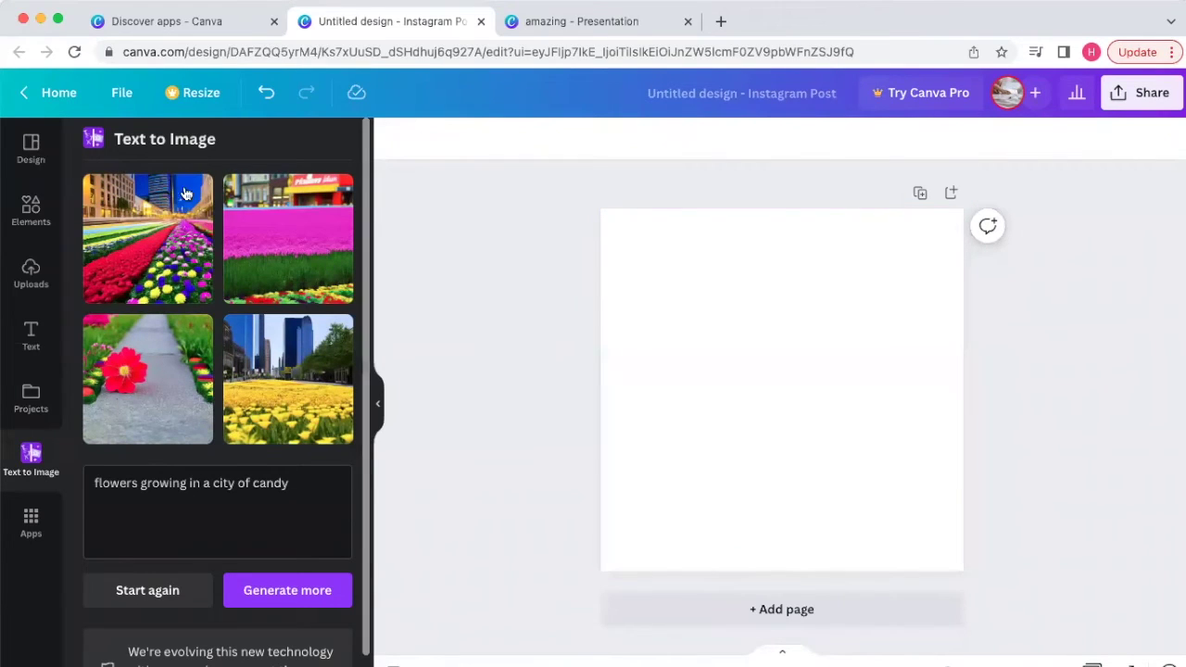
left_click(51, 92)
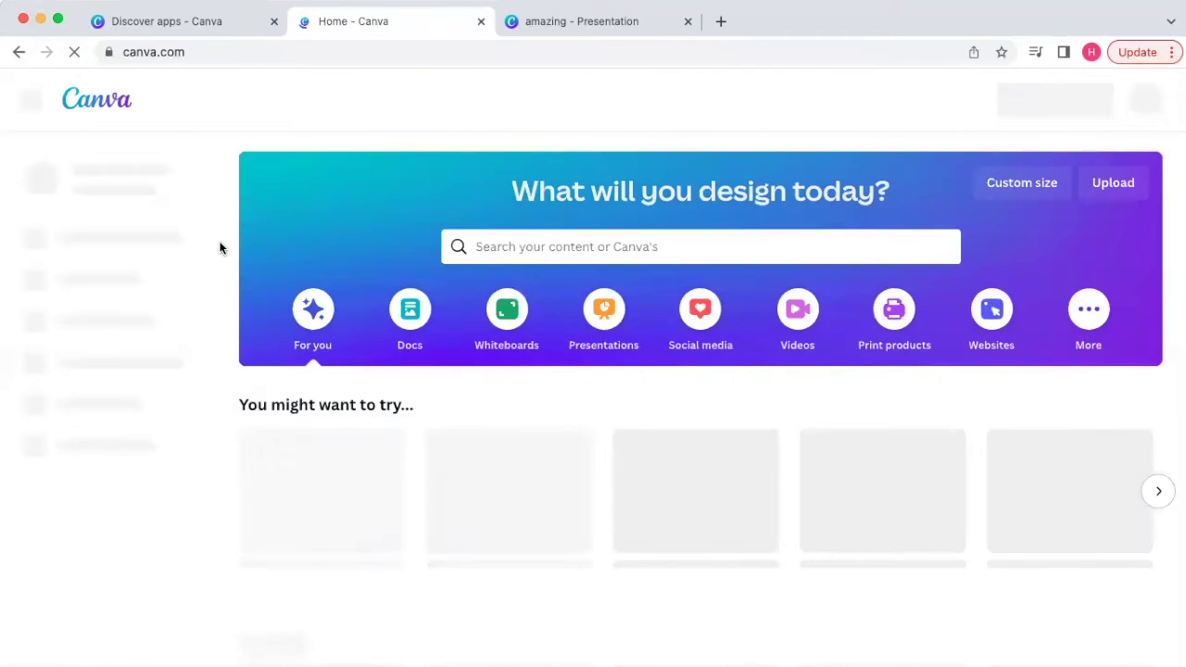
scroll(220, 246, "down", 5)
scroll(220, 246, "up", 3)
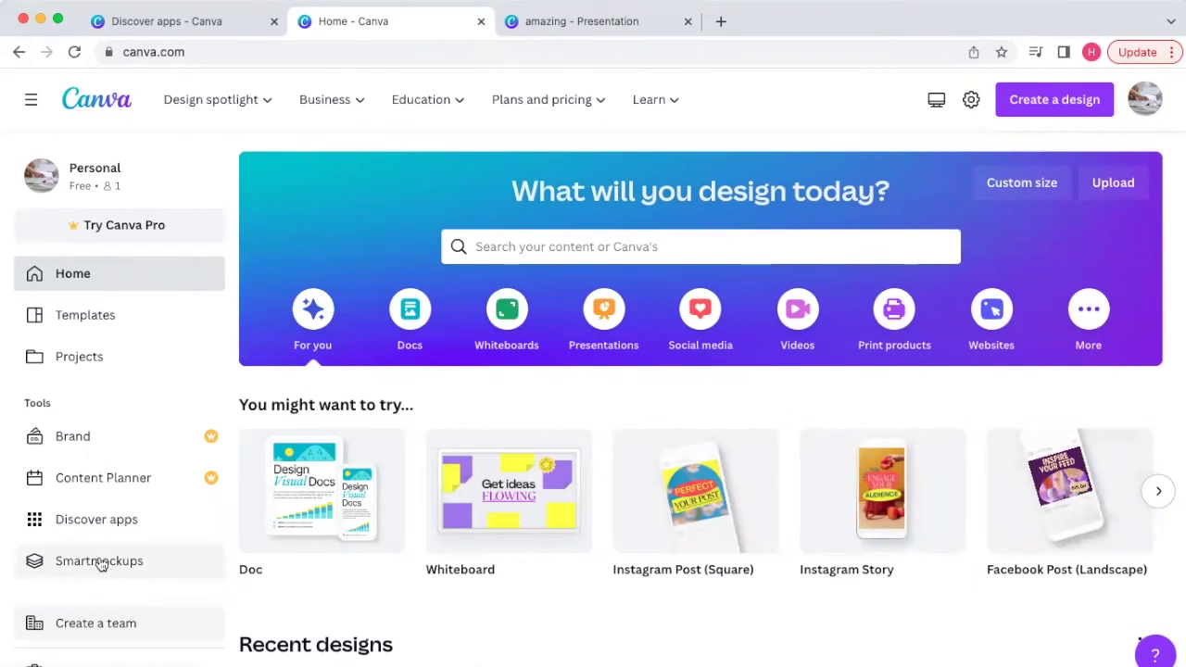
left_click(100, 563)
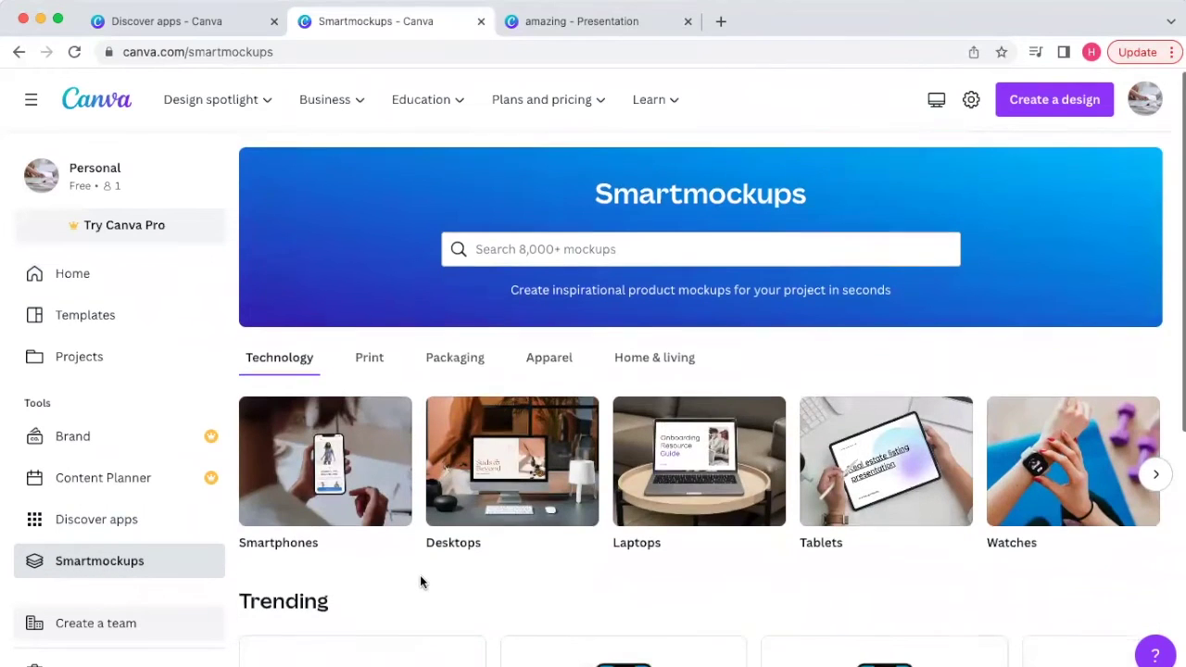
Browse the Smartmockups page, then return to the Discover apps tab showing Text to Image.
scroll(419, 574, "down", 2)
scroll(420, 582, "down", 1)
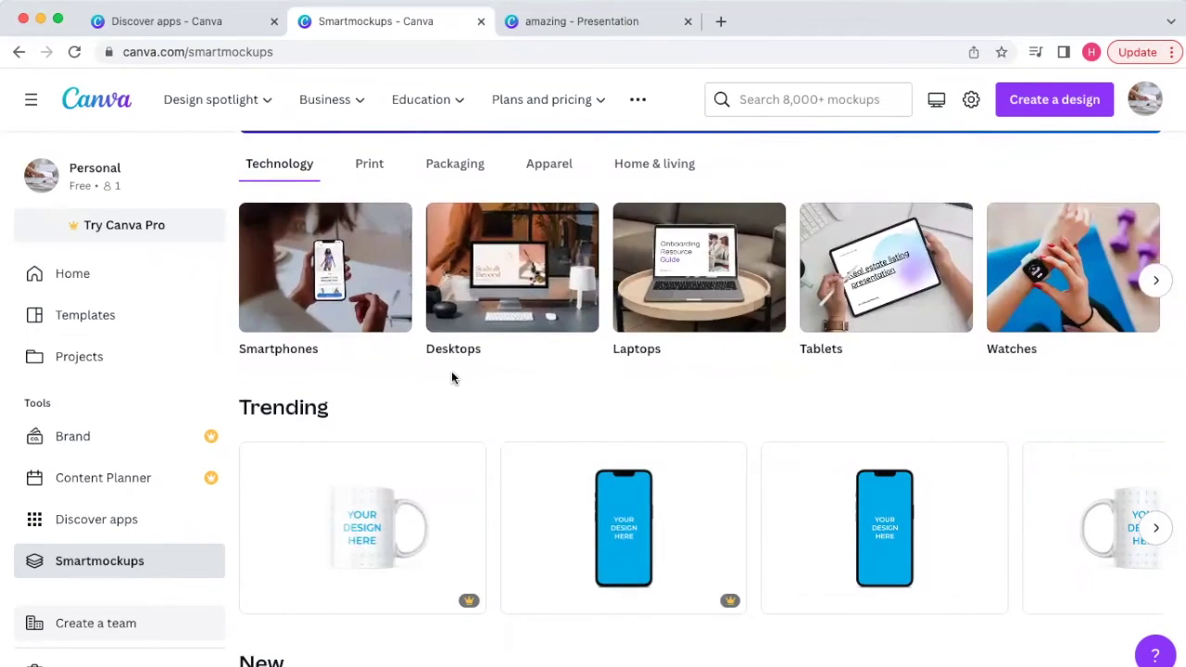
scroll(451, 370, "up", 1)
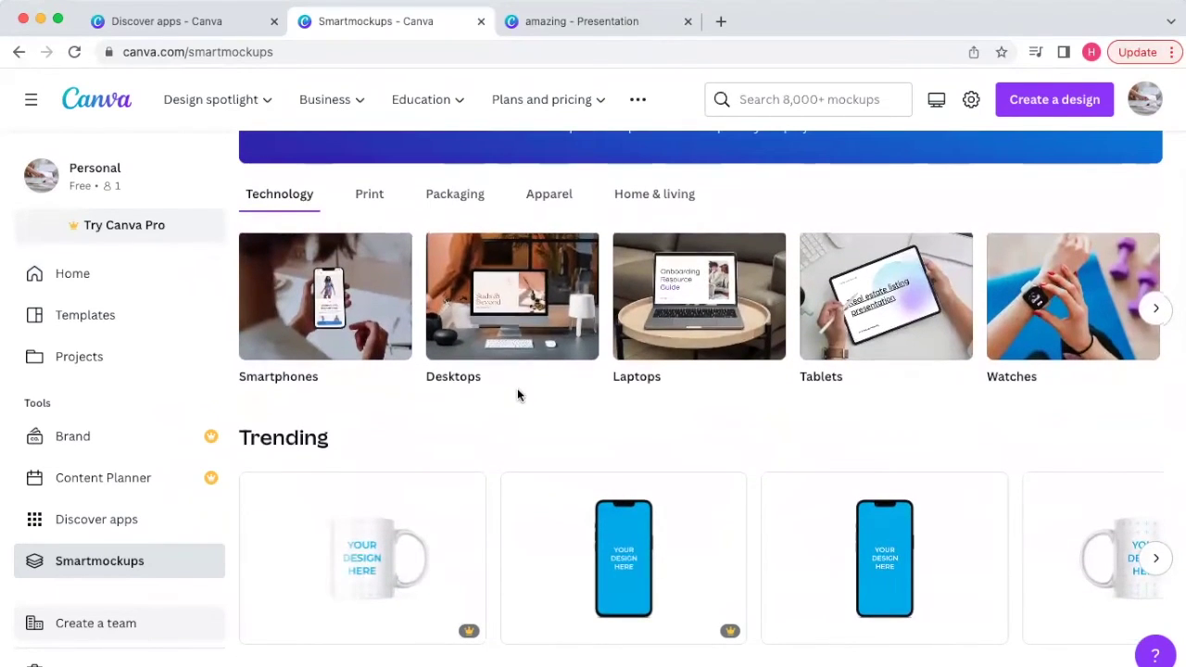
scroll(517, 389, "down", 2)
scroll(500, 398, "down", 1)
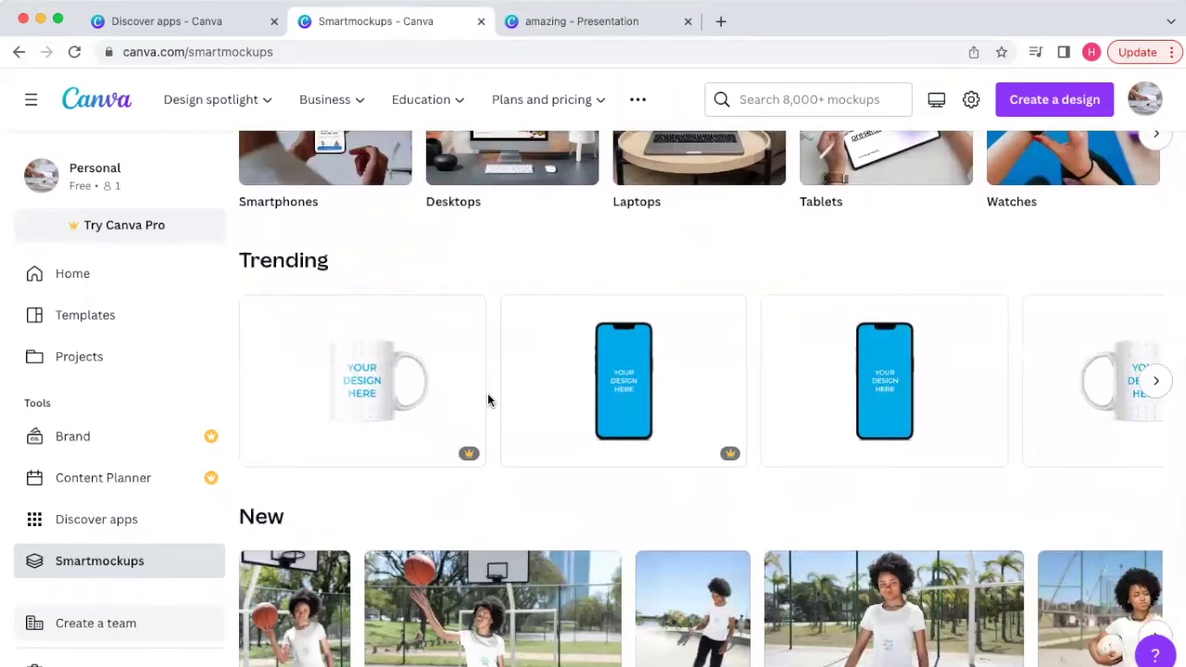
scroll(488, 400, "up", 3)
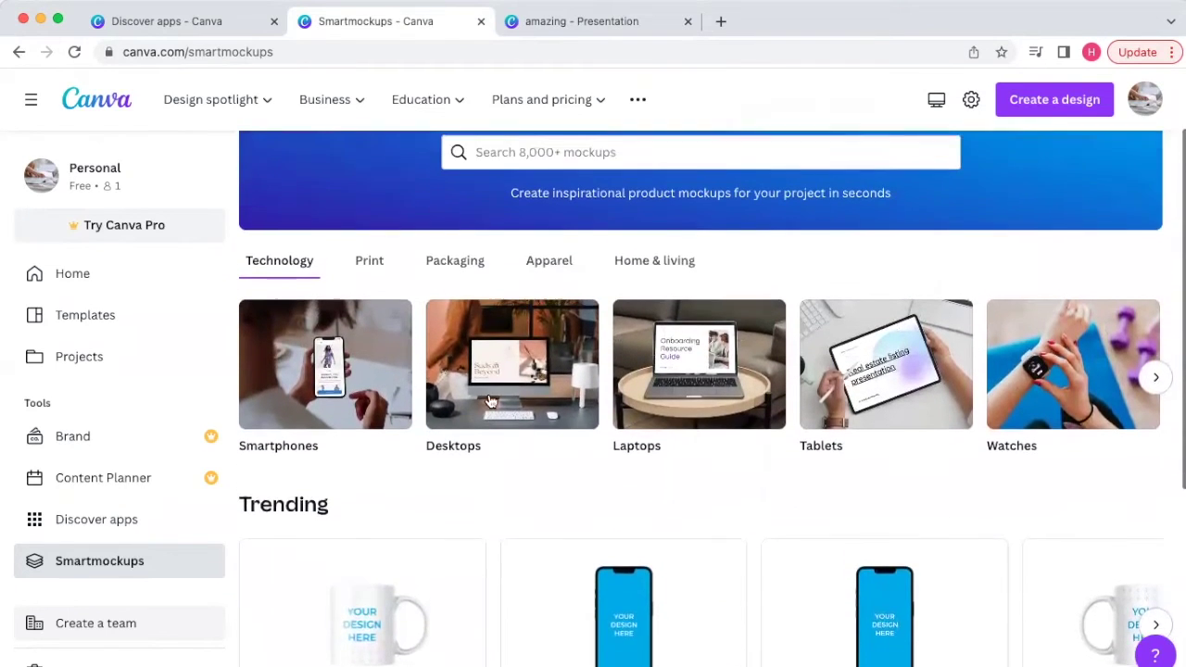
scroll(491, 400, "up", 2)
left_click(176, 21)
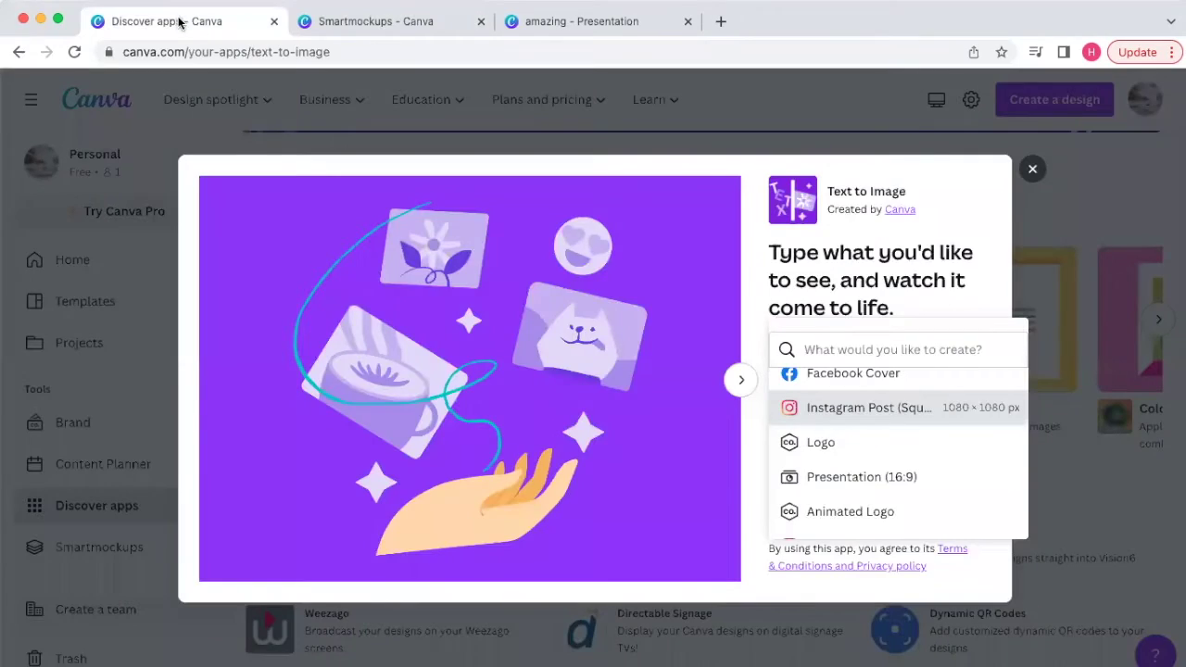
Close the Text to Image details and create a new Instagram Post (Square) design.
left_click(847, 132)
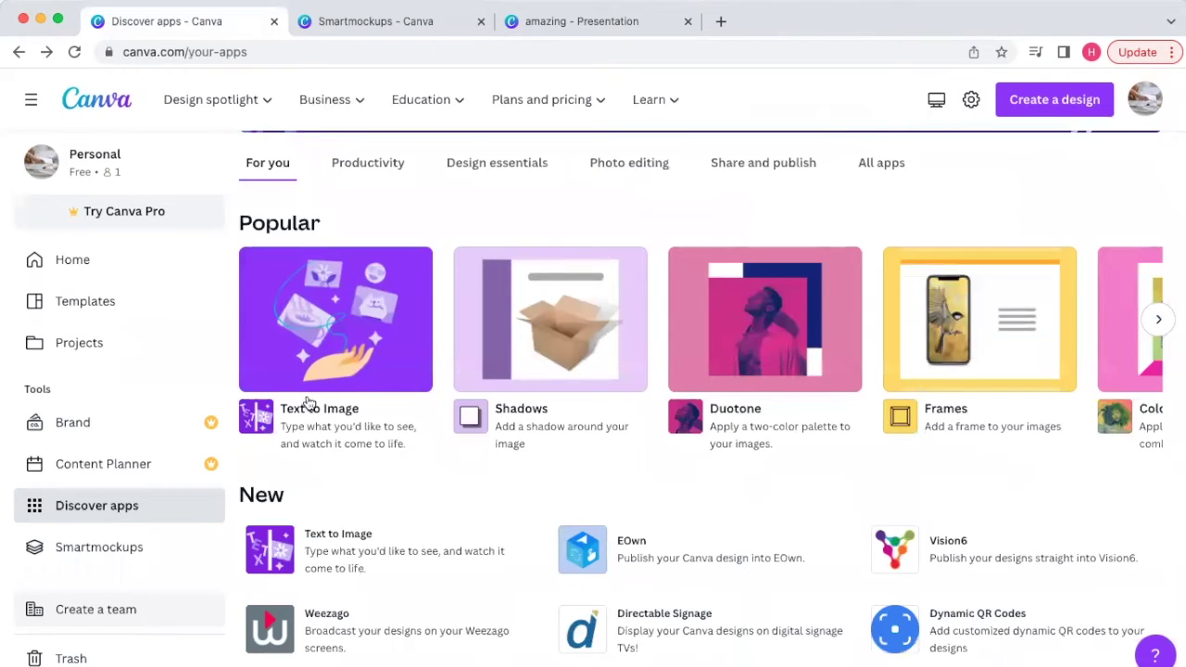
scroll(306, 400, "down", 1)
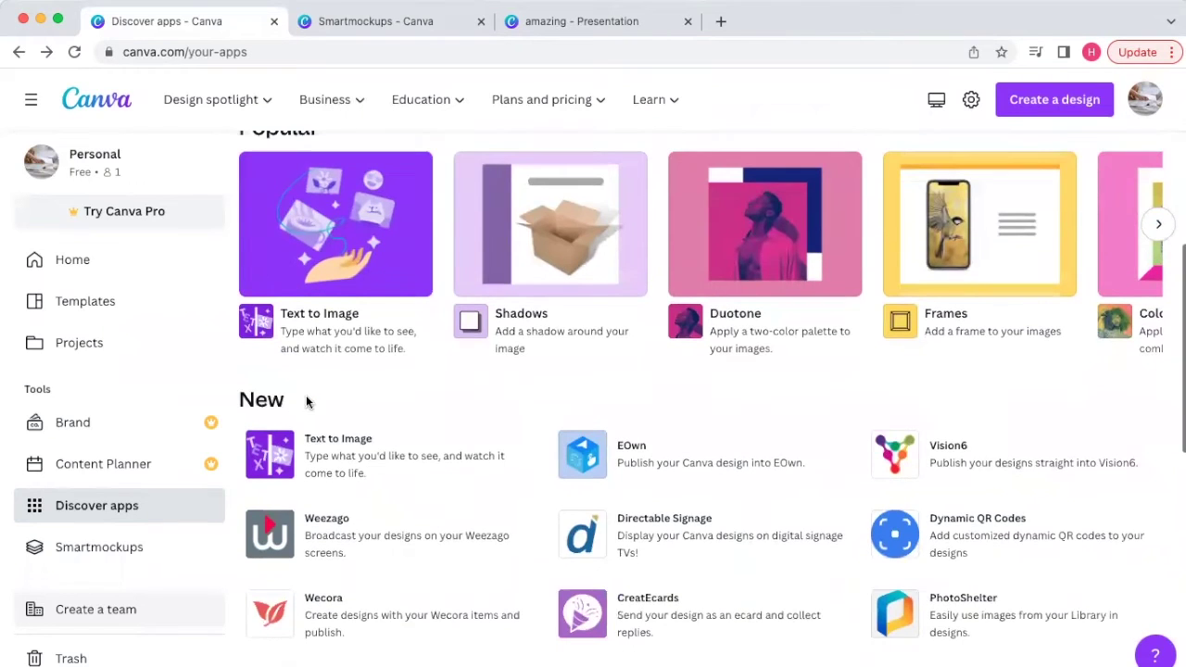
left_click(1044, 99)
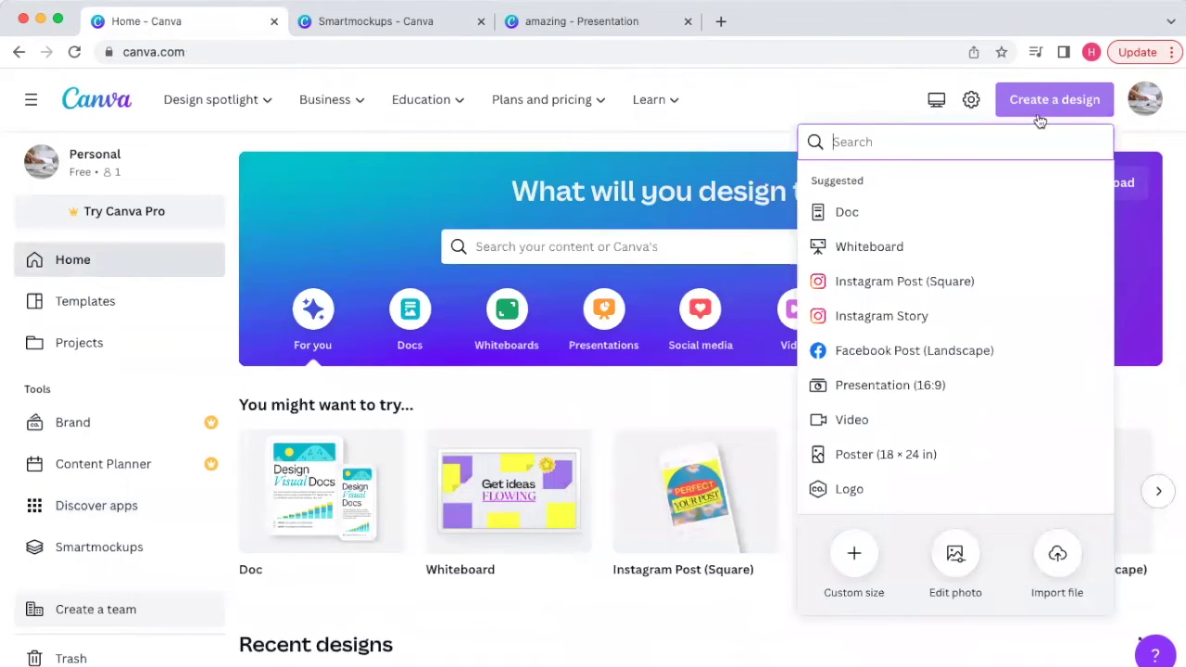
left_click(952, 279)
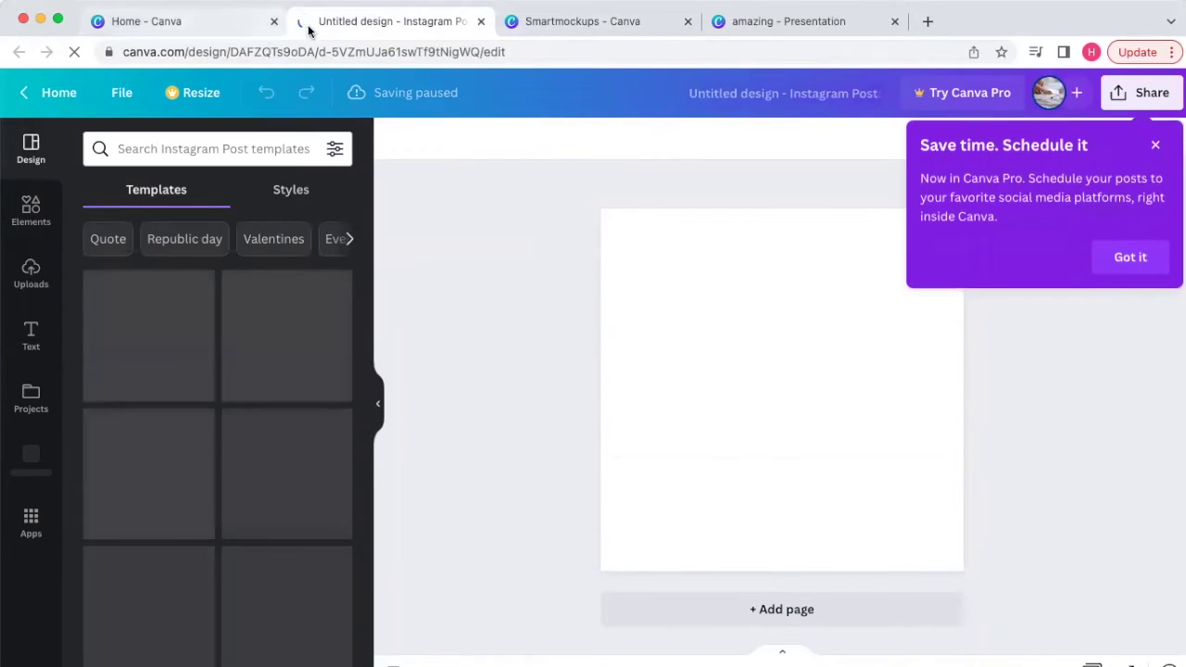
Search elements for 'rainbow' and add a shrunken rainbow-with-clouds graphic at the top-left.
left_click(1133, 258)
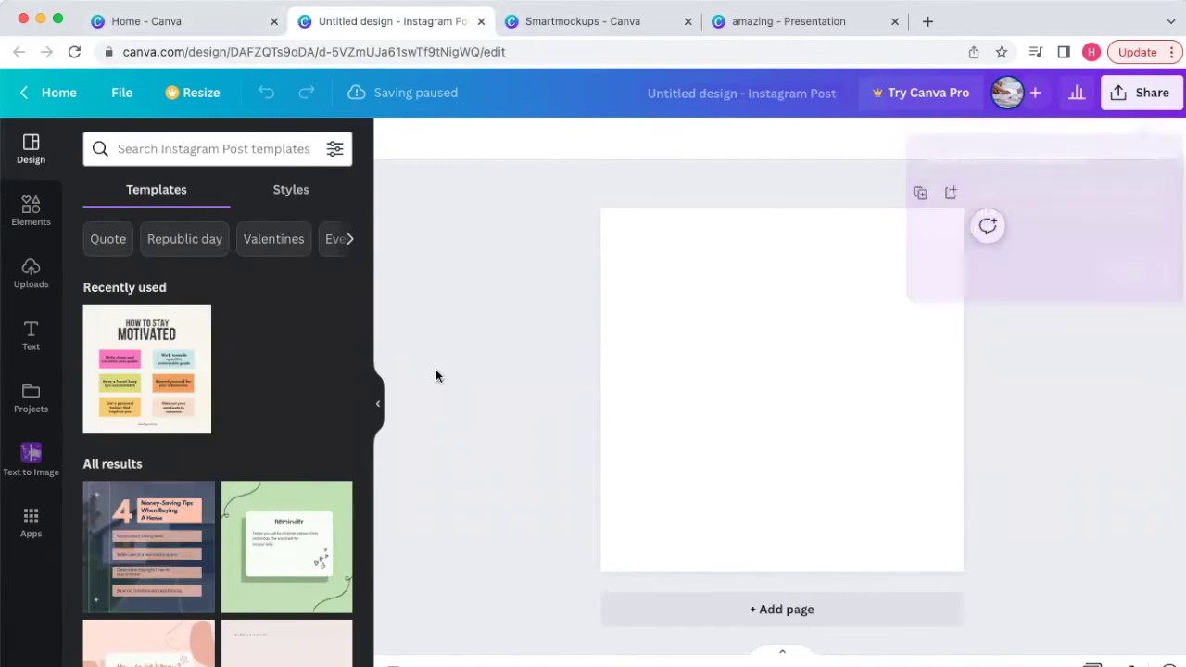
left_click(31, 210)
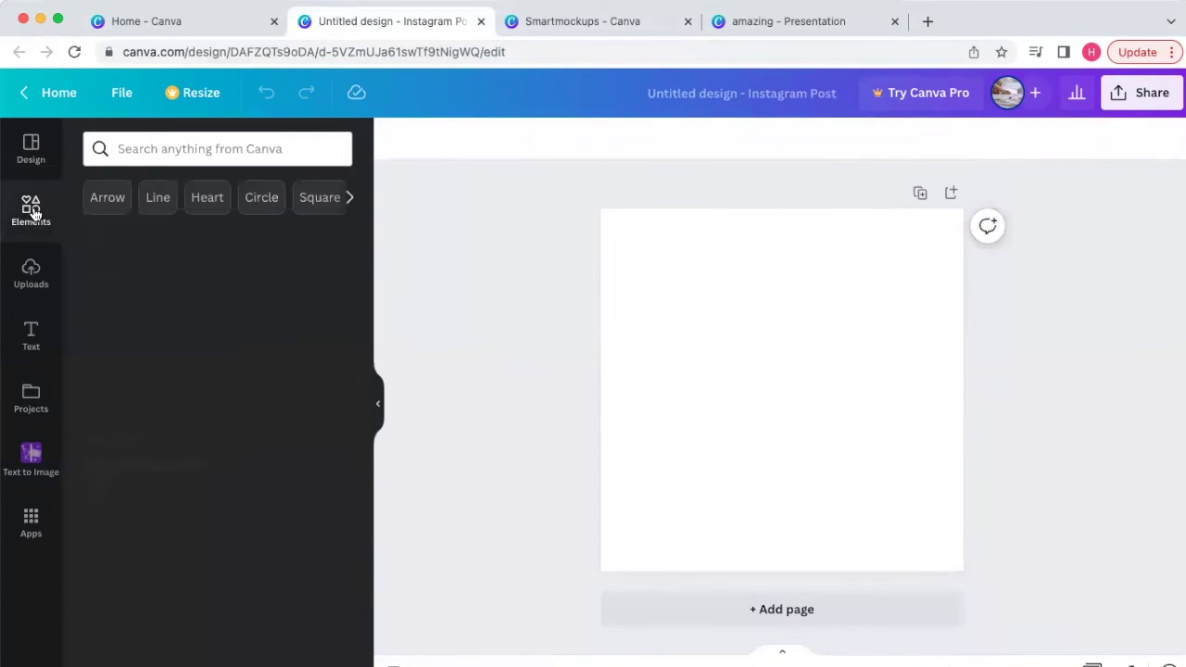
left_click(169, 149)
type("rai")
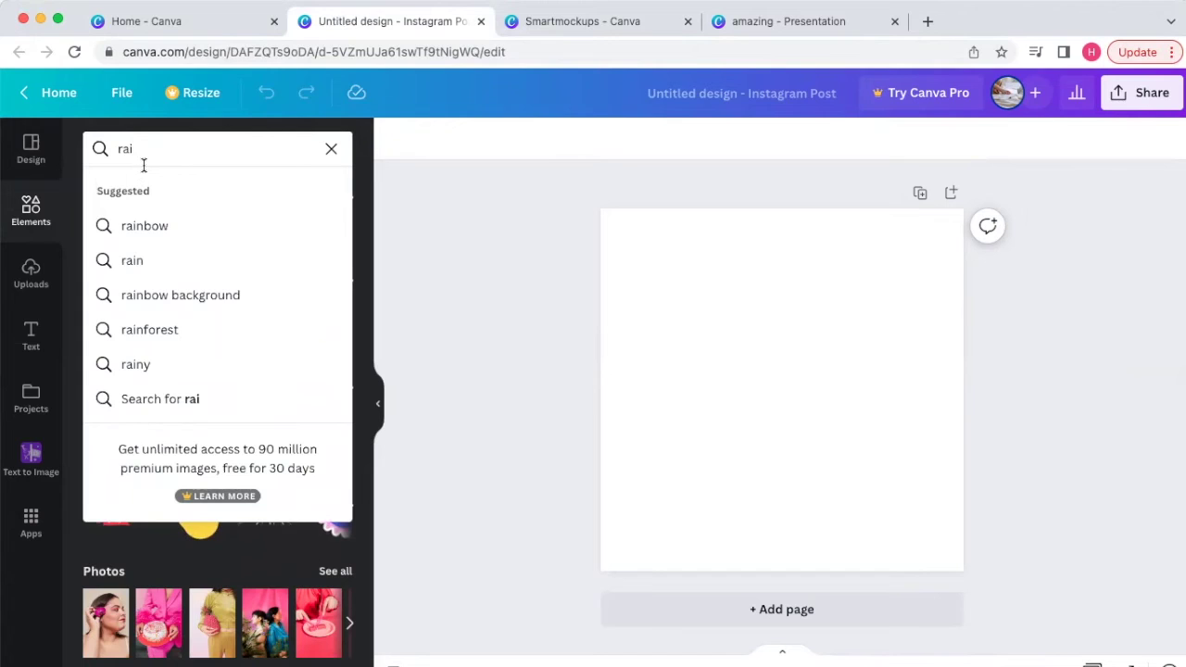
type("nbow")
key("Return")
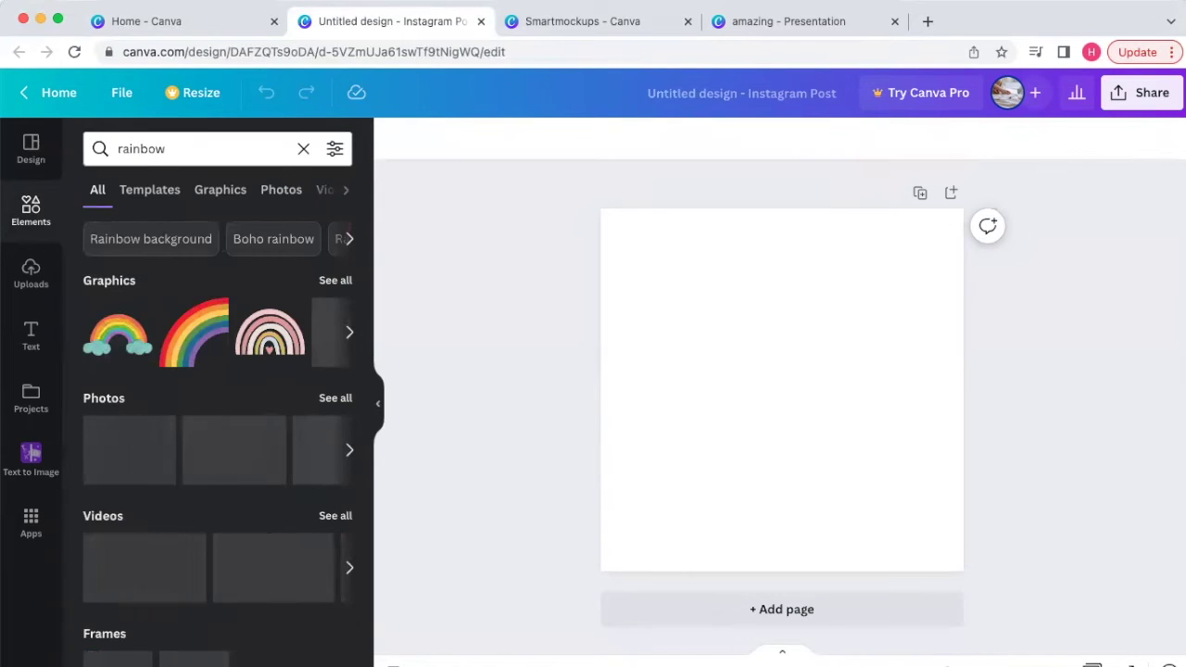
left_click(117, 336)
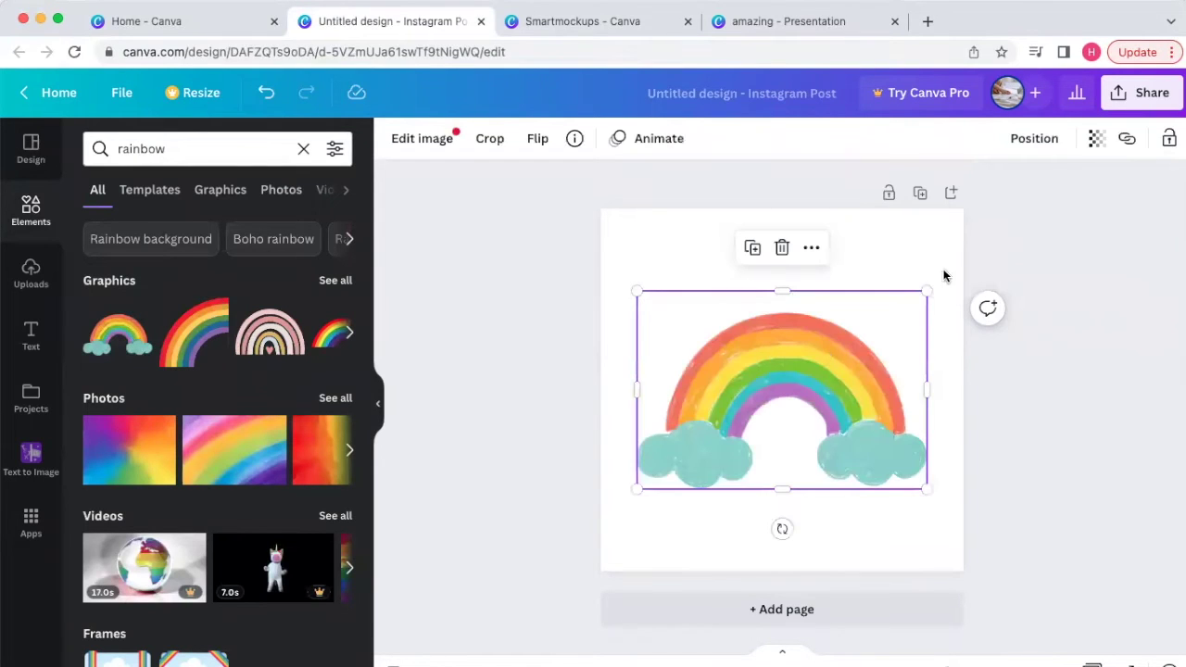
left_click_drag(926, 291, 885, 310)
Duplicate the rainbow repeatedly, placing copies at the centre, bottom-left and bottom-right.
key("ctrl+d")
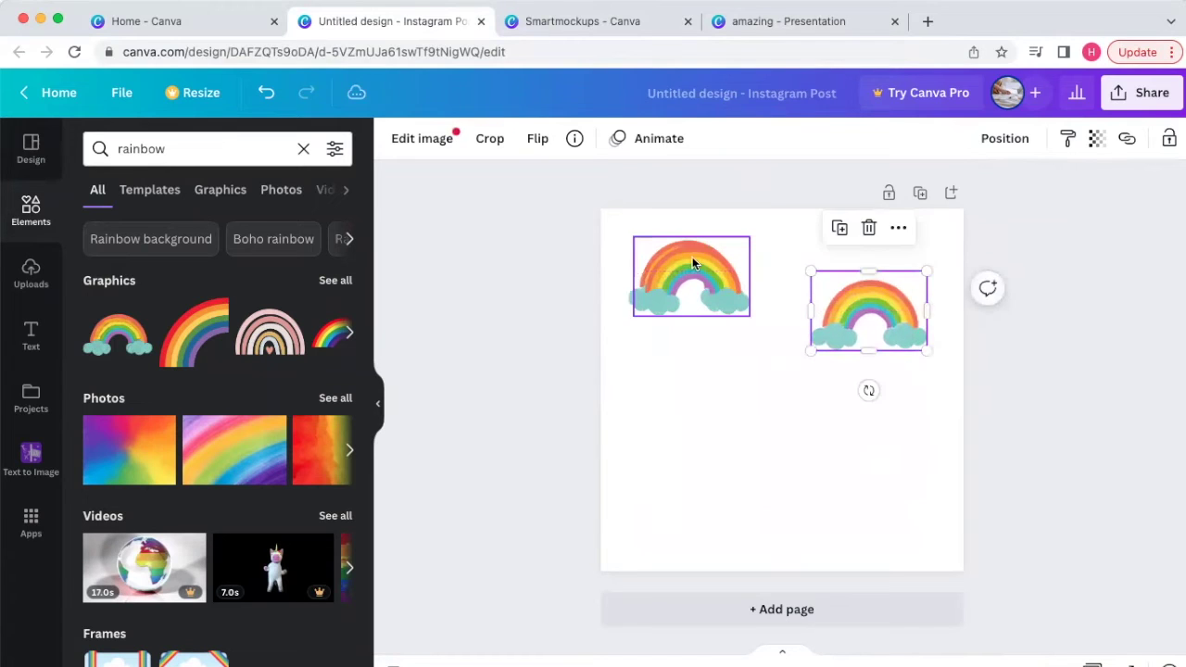
left_click(698, 266)
key("ctrl+d")
left_click_drag(706, 273, 745, 388)
left_click(704, 274)
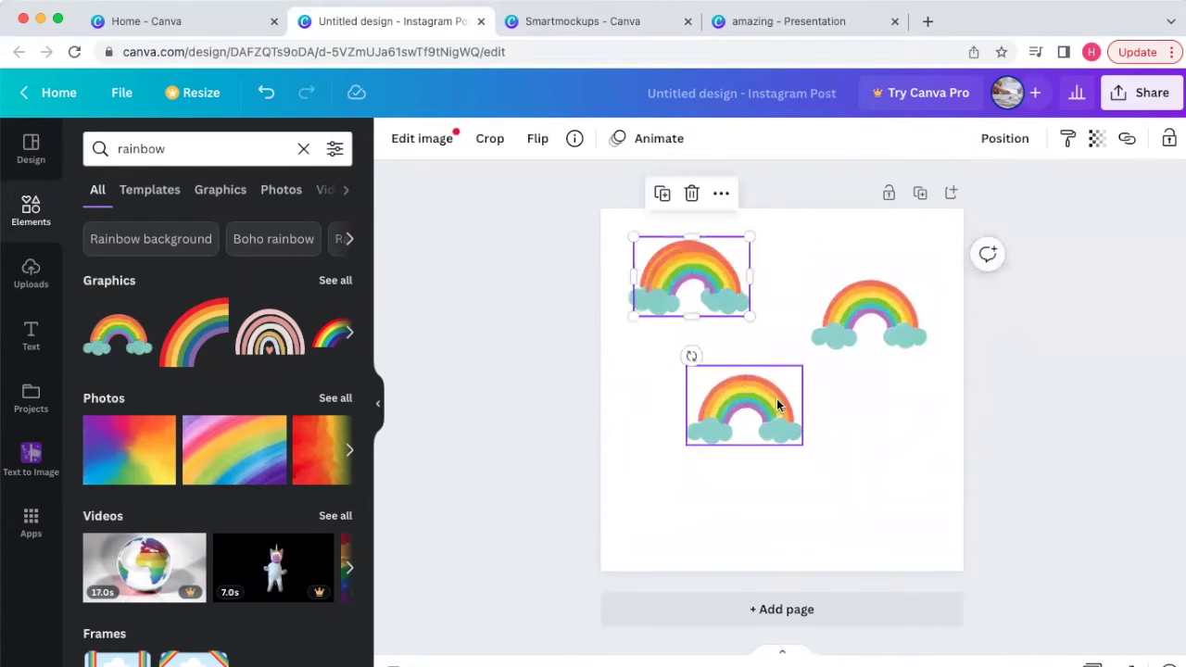
key("ctrl+d")
left_click_drag(711, 279, 691, 519)
left_click(694, 265)
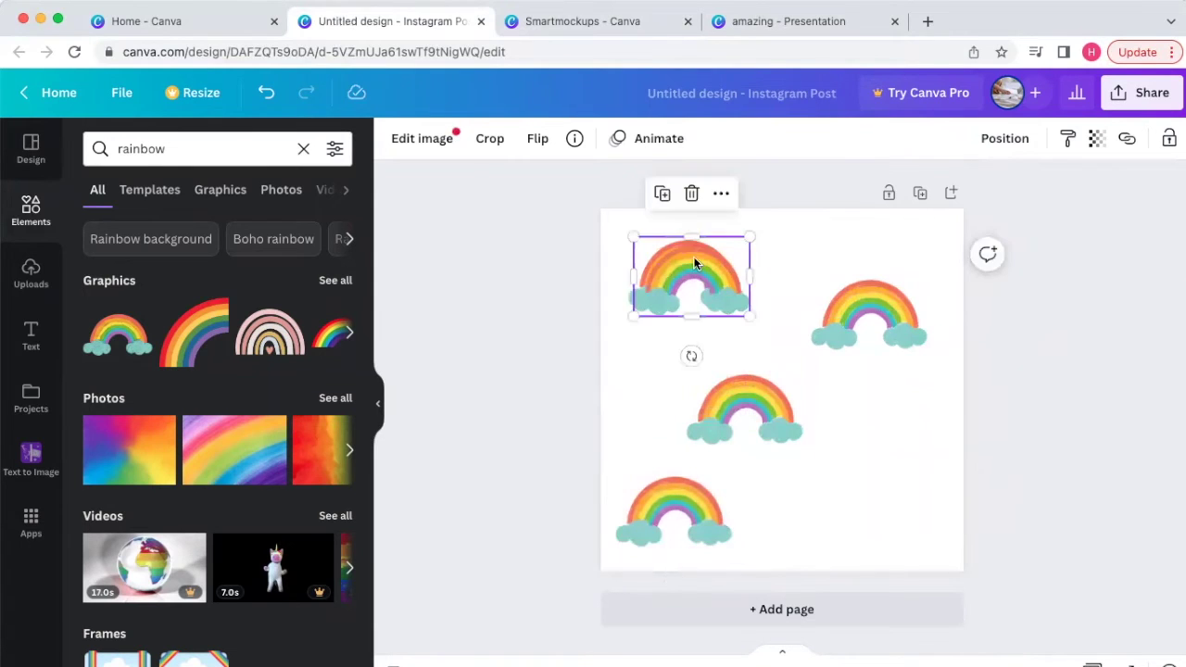
key("ctrl+d")
left_click_drag(701, 274, 886, 482)
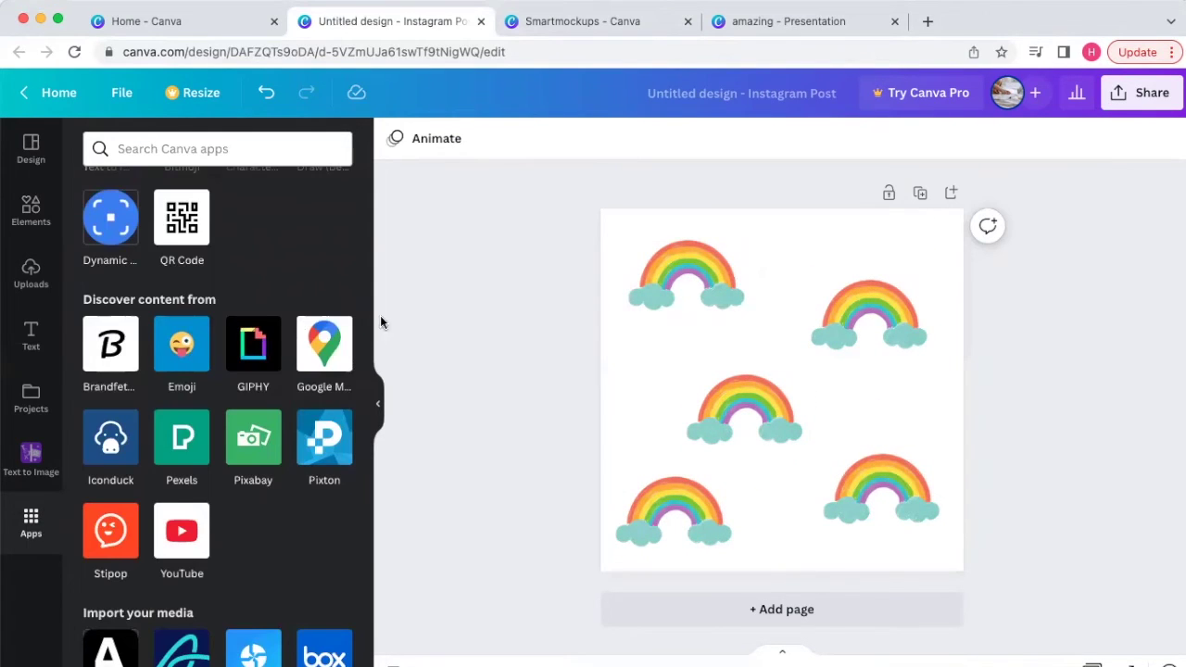
Download the rainbow post as a PNG, then open Smartmockups from the home tab.
scroll(170, 346, "down", 1)
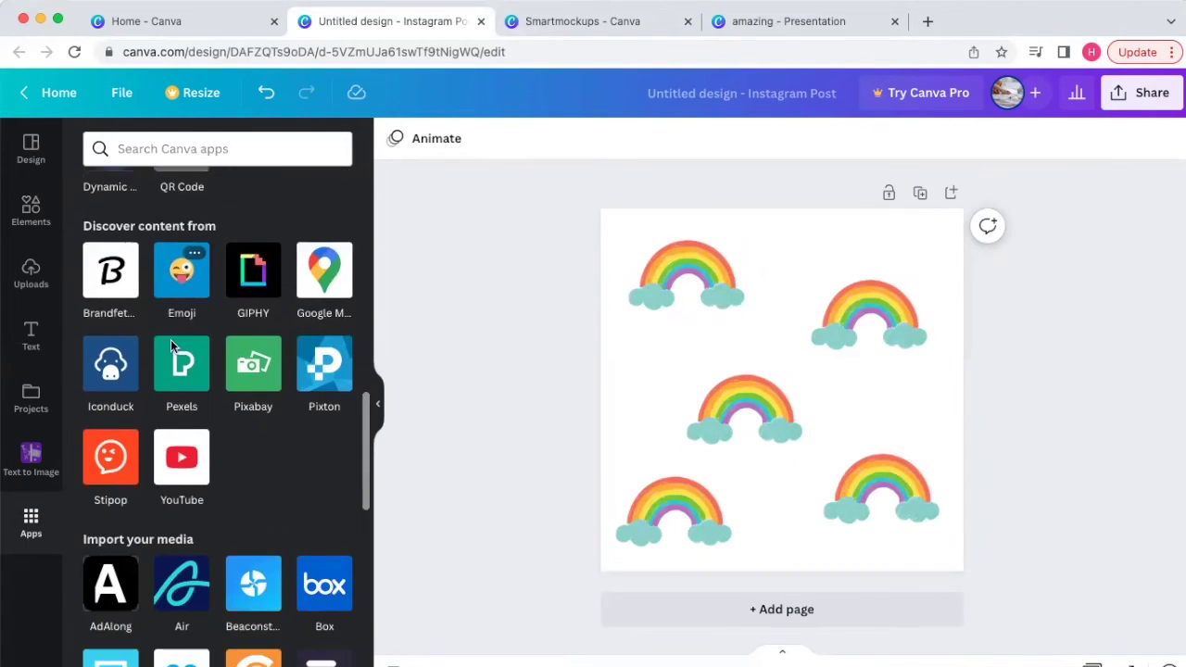
scroll(170, 345, "down", 3)
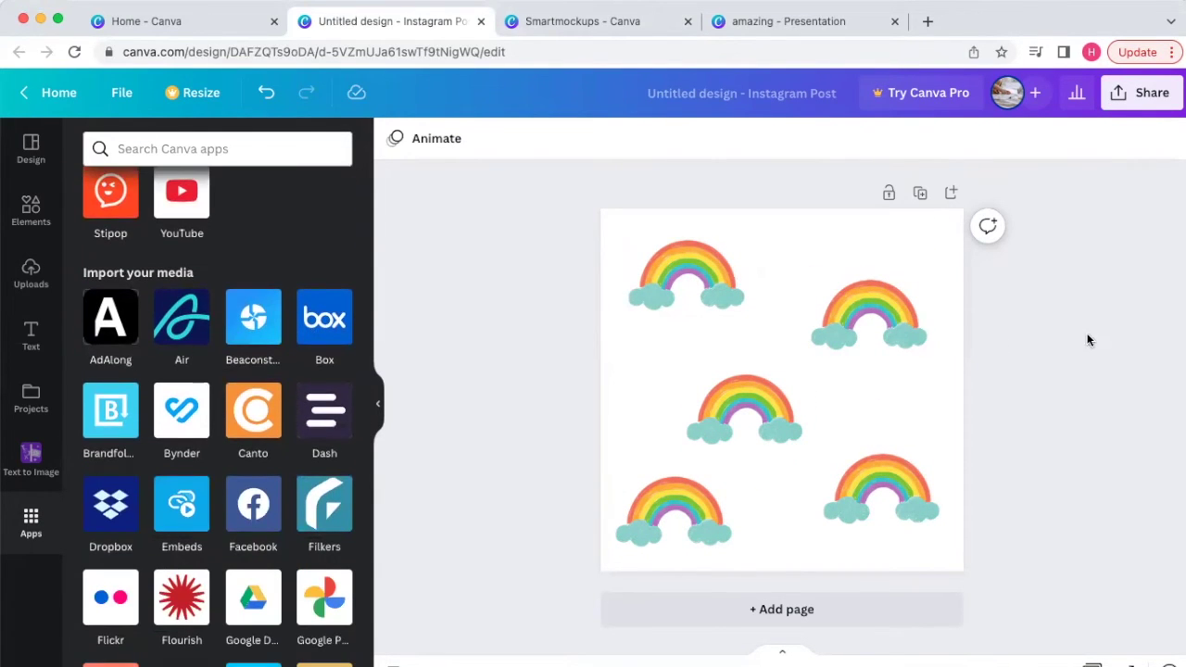
left_click(1132, 90)
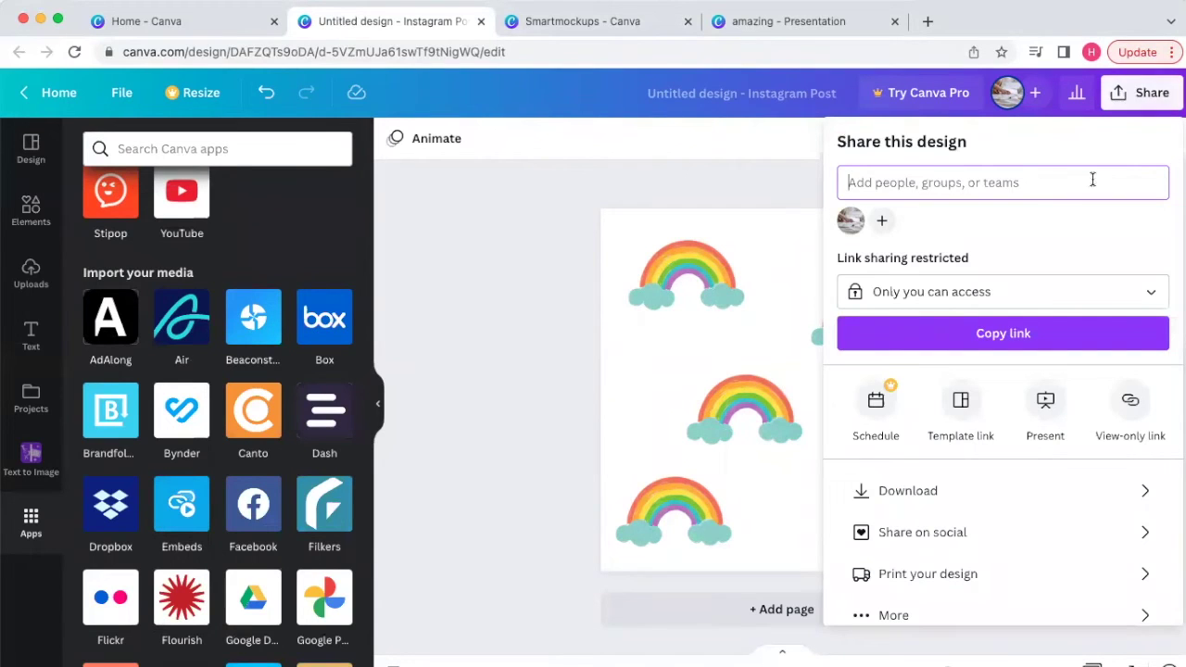
left_click(911, 494)
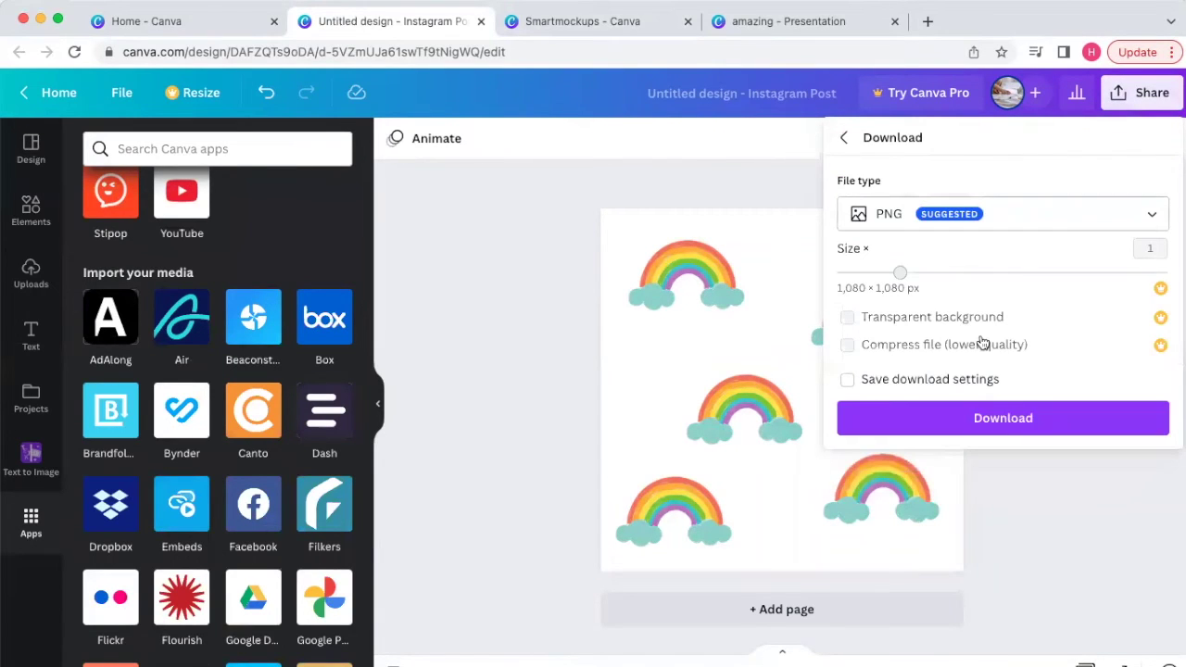
left_click(1005, 417)
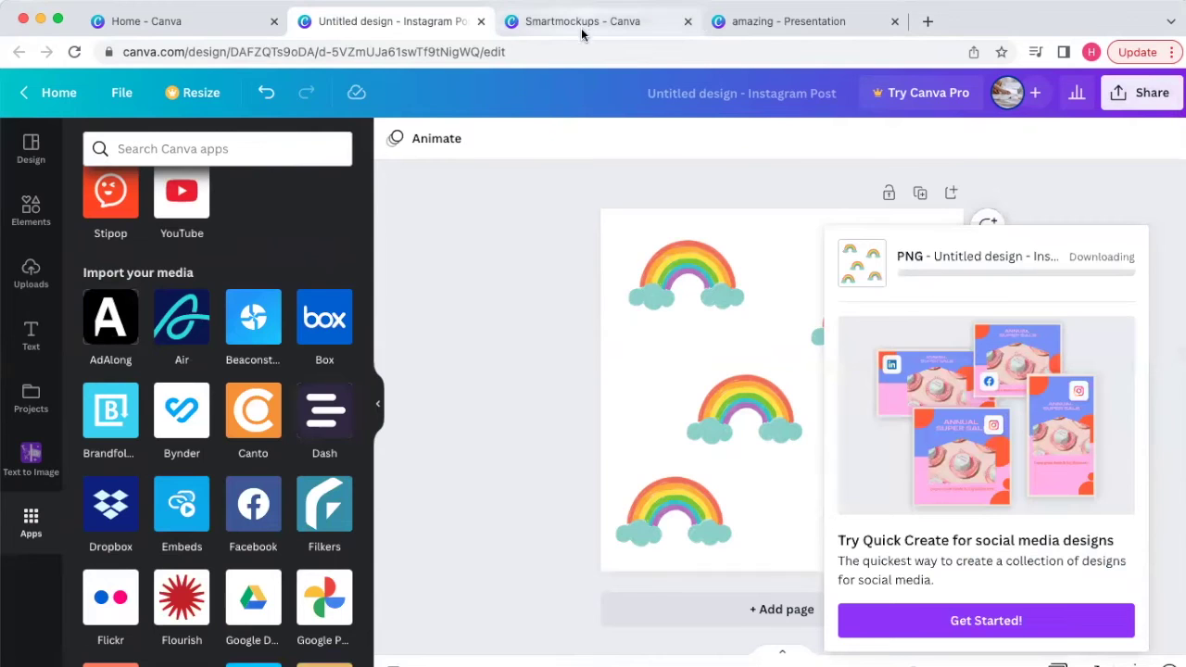
left_click(195, 30)
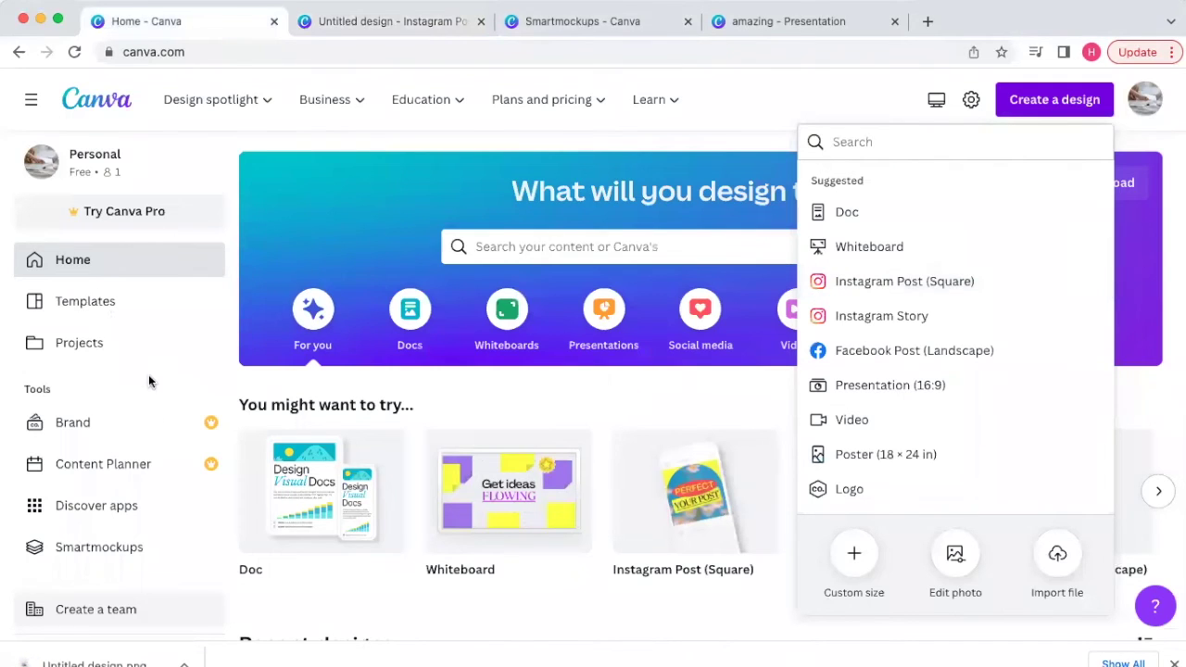
left_click(93, 549)
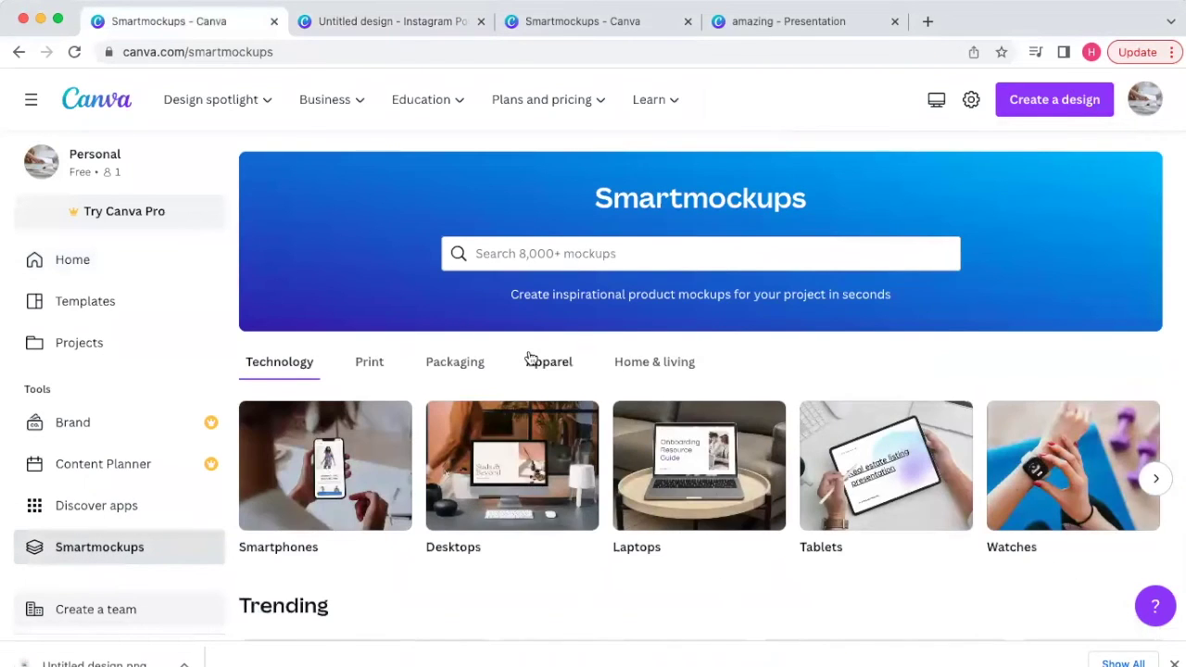
Scroll to the Trending Smartmockups row and open the white mug mockup.
scroll(529, 357, "down", 4)
scroll(530, 357, "down", 3)
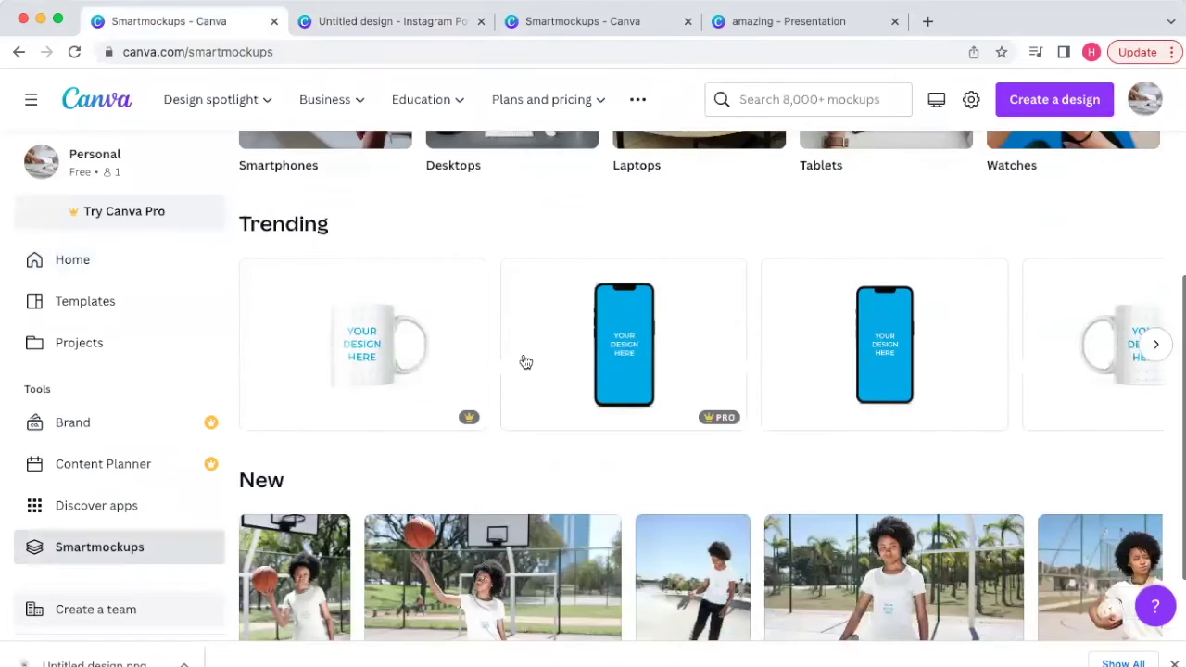
scroll(1027, 343, "right", 3)
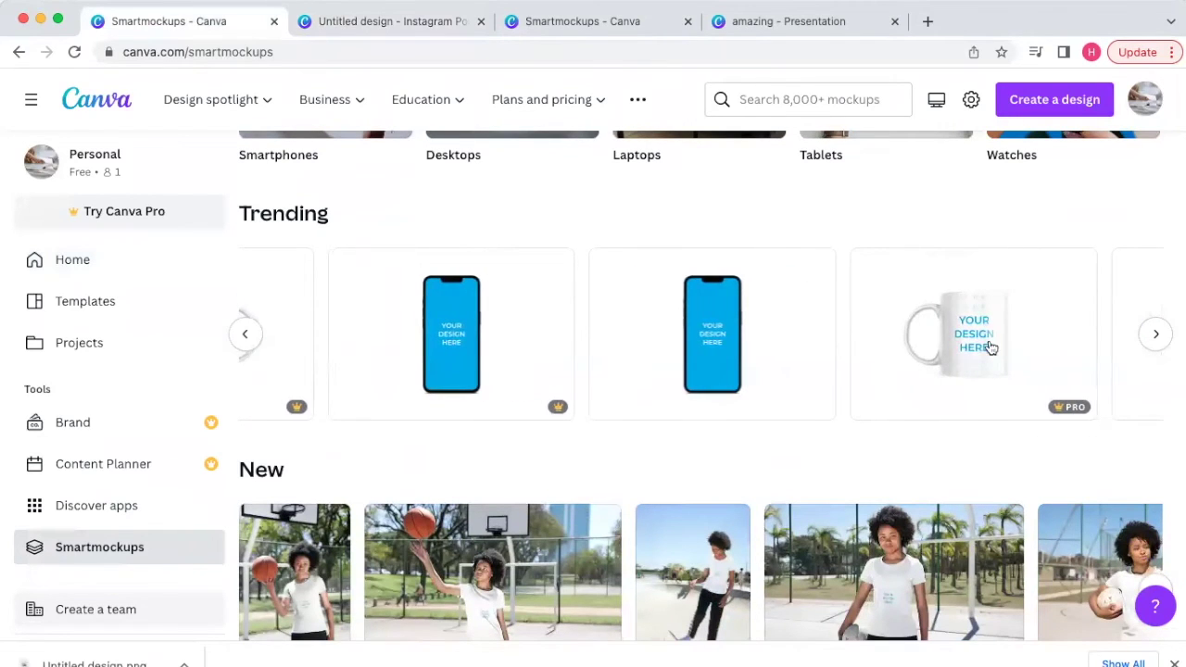
scroll(987, 344, "left", 3)
left_click(382, 332)
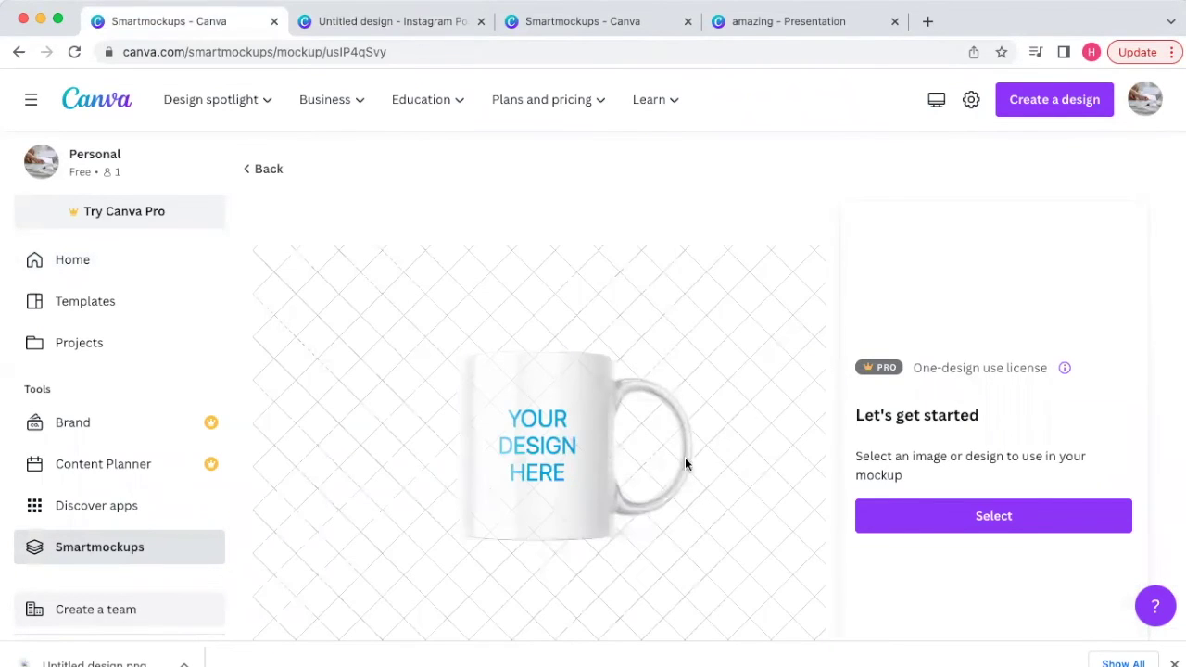
Upload the downloaded rainbow PNG and place it on the white mug.
left_click(971, 525)
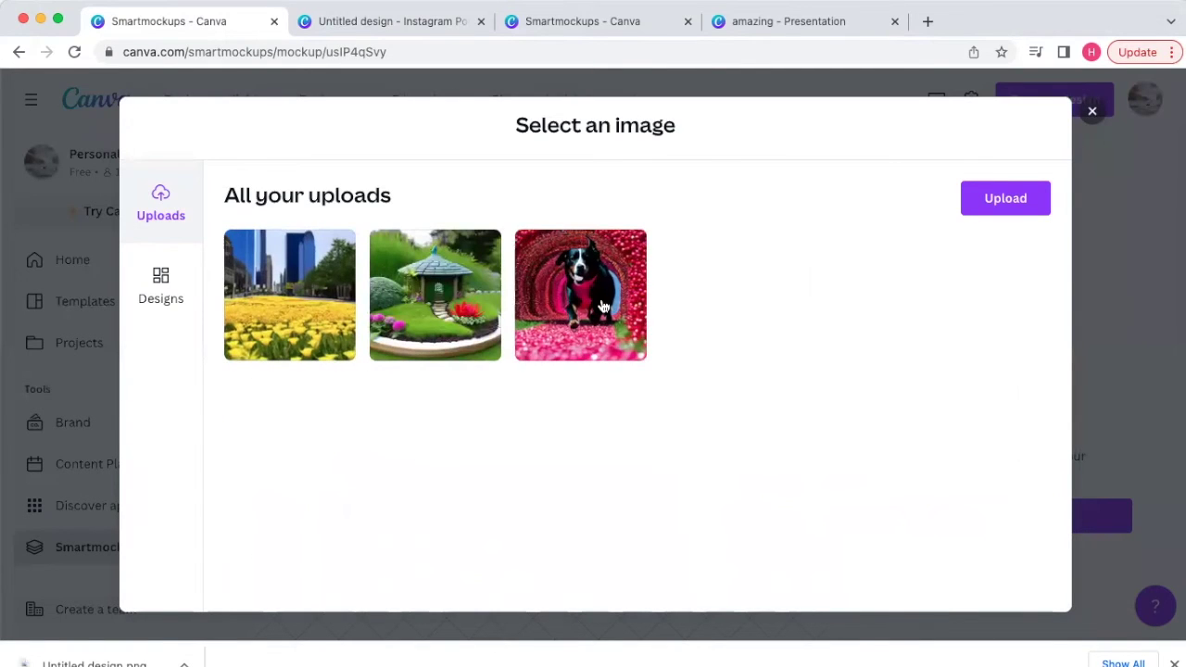
left_click_drag(156, 648, 394, 443)
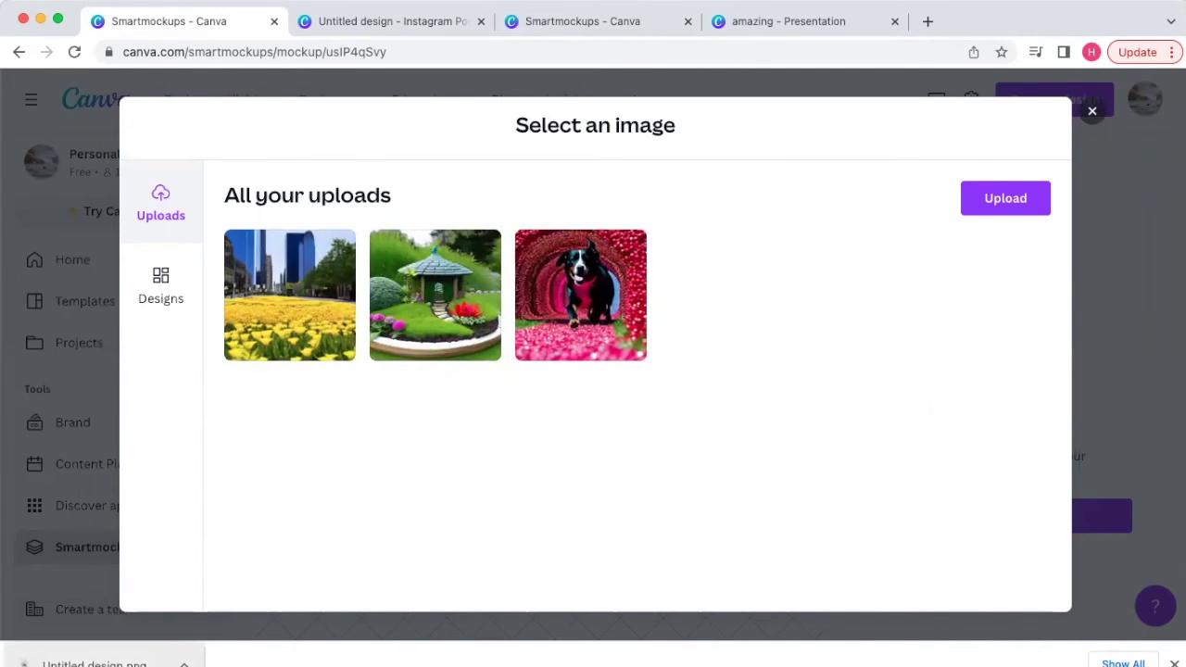
left_click(1007, 203)
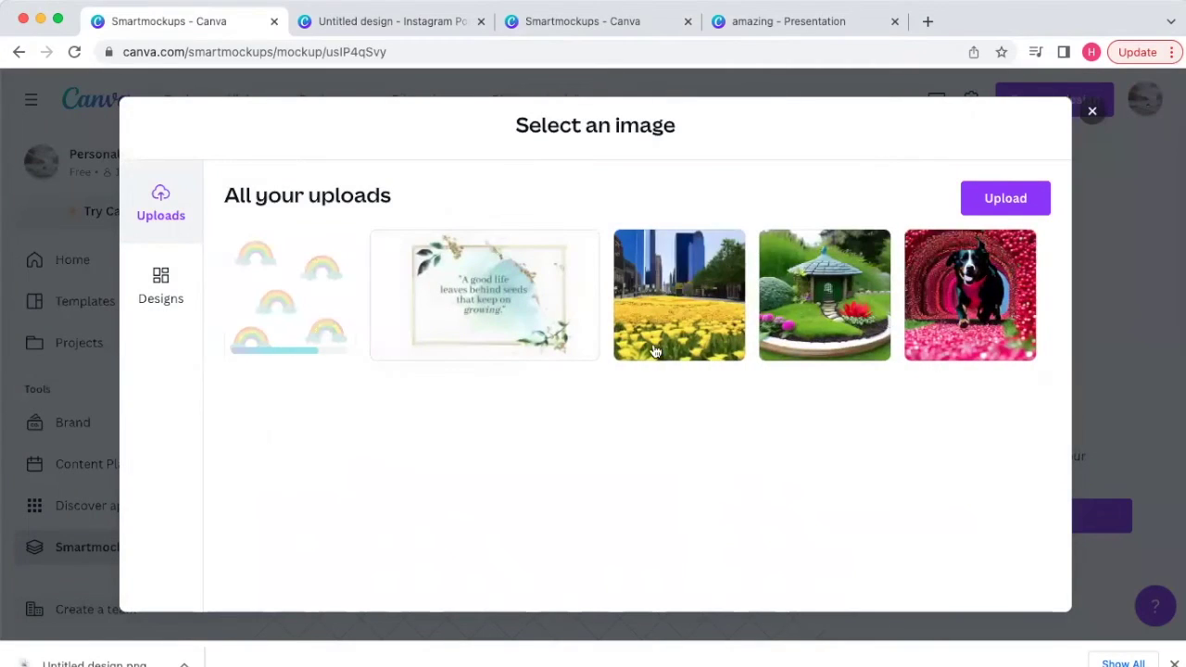
left_click(299, 294)
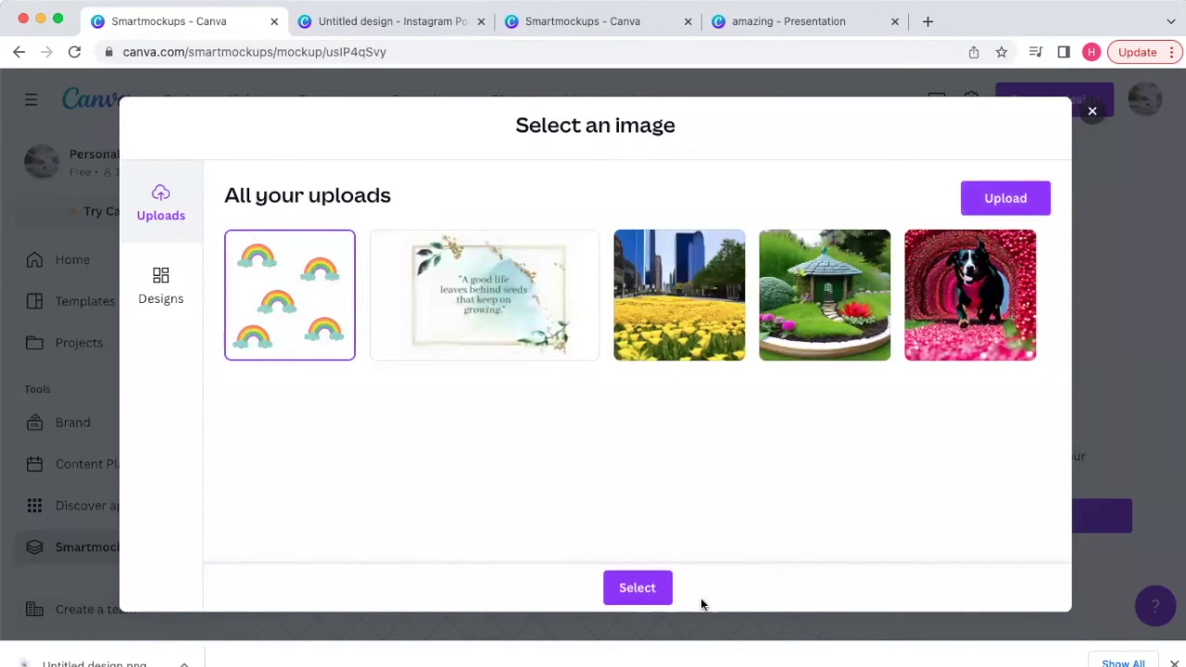
left_click(633, 586)
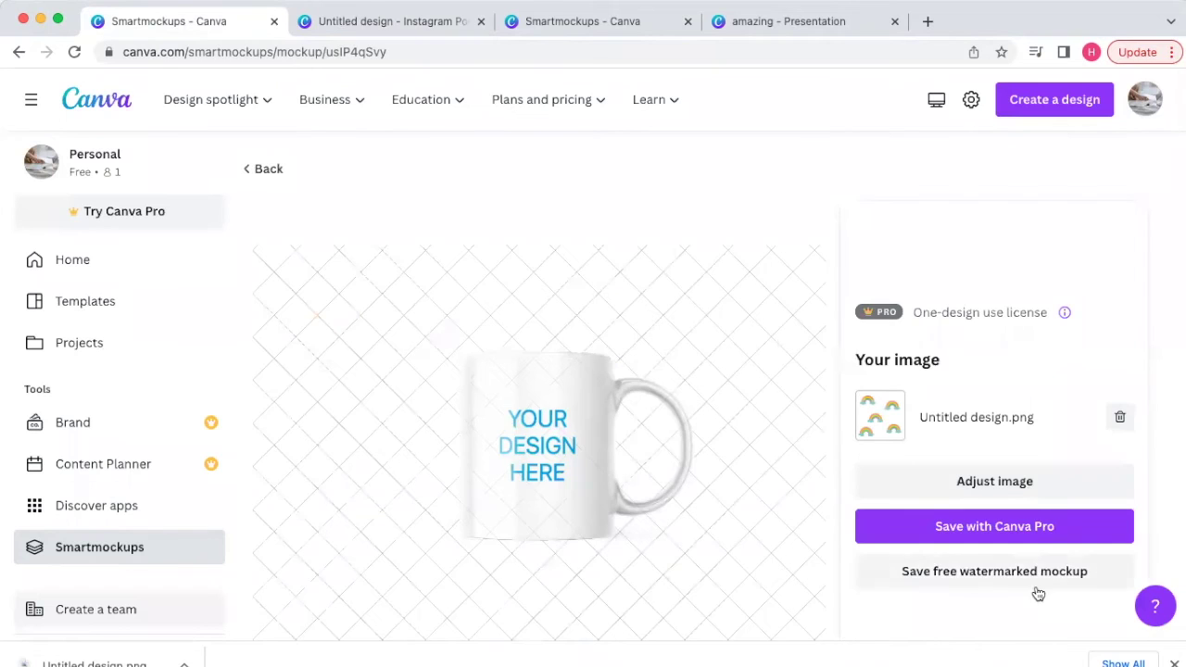
Scroll to 'Similar to this template' and open another mug mockup.
scroll(772, 510, "down", 3)
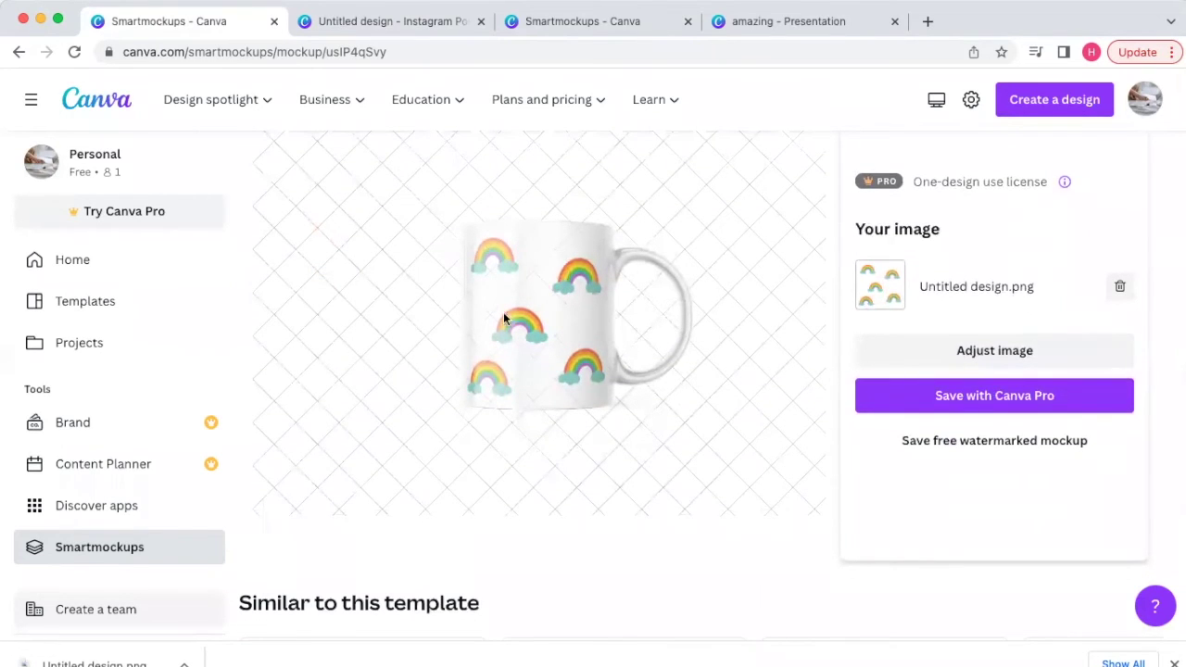
scroll(587, 429, "up", 2)
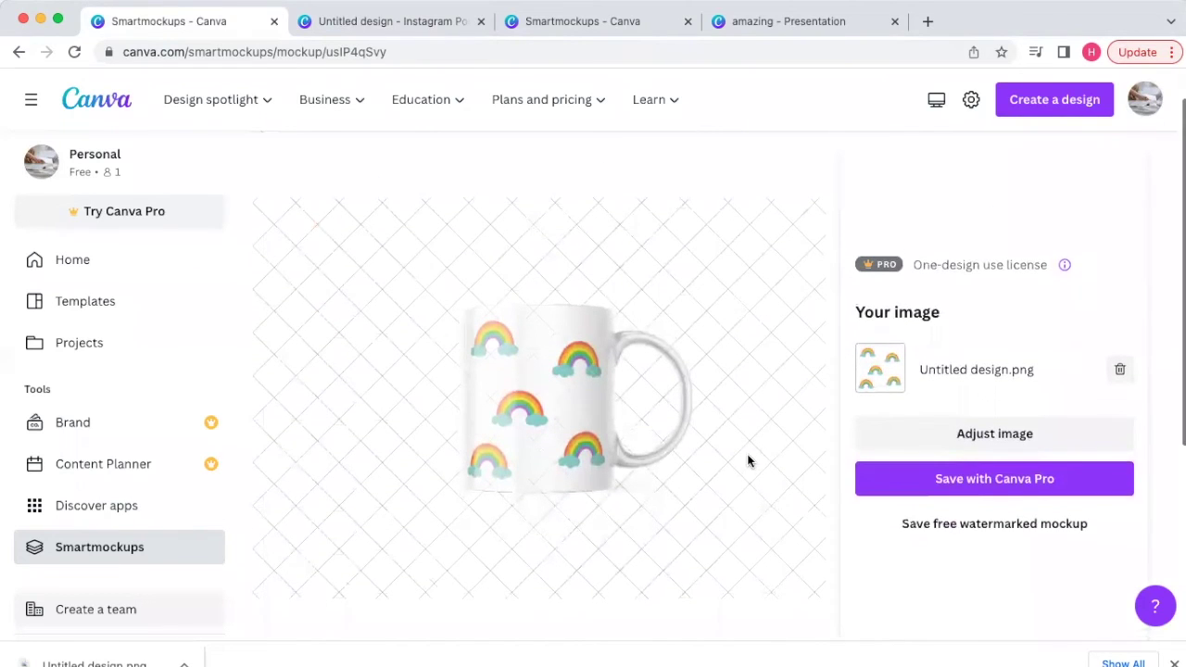
scroll(749, 461, "down", 5)
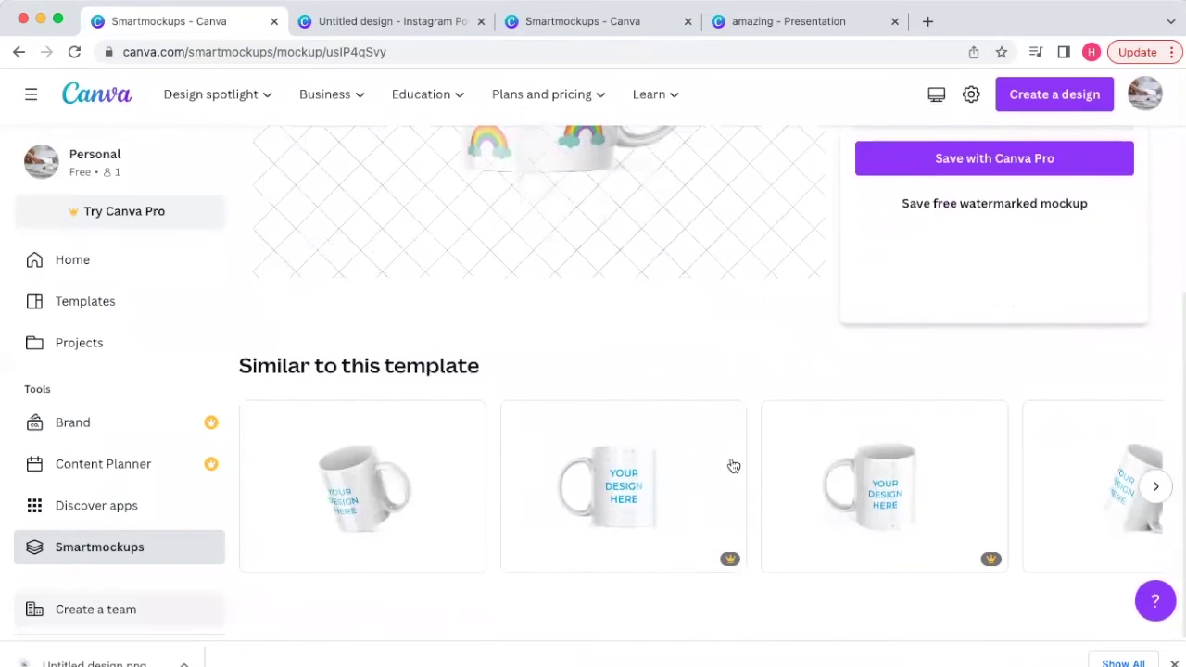
left_click(368, 503)
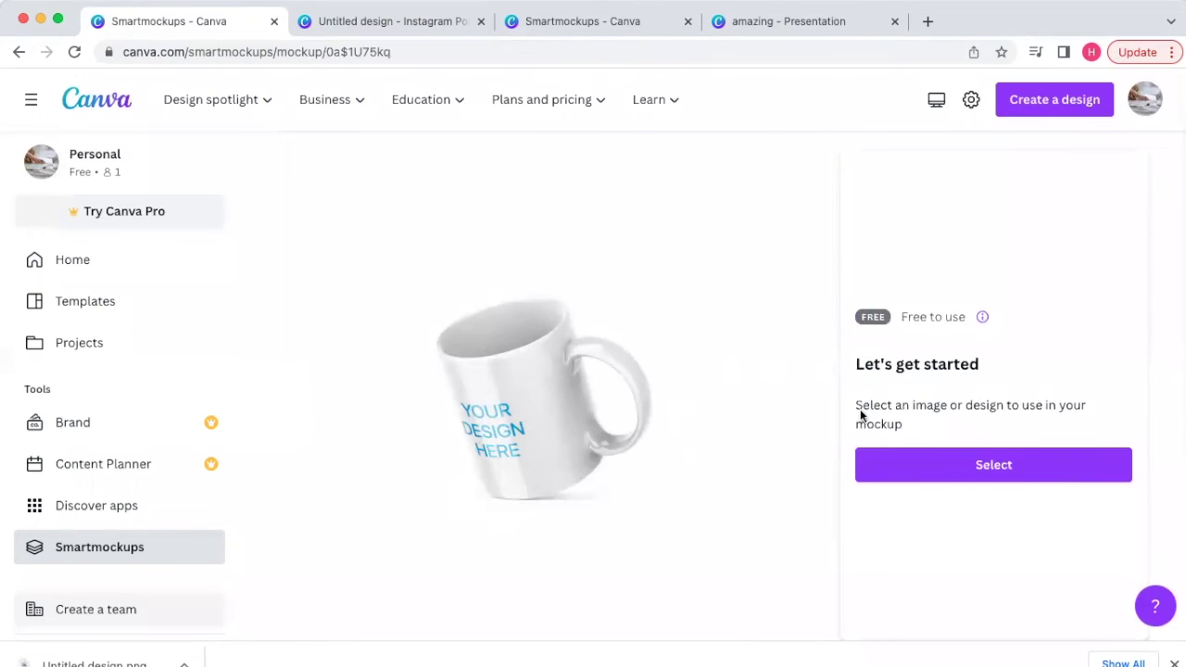
Place the rainbow upload on the tilted mug, resize it to 88%, and save.
left_click(984, 468)
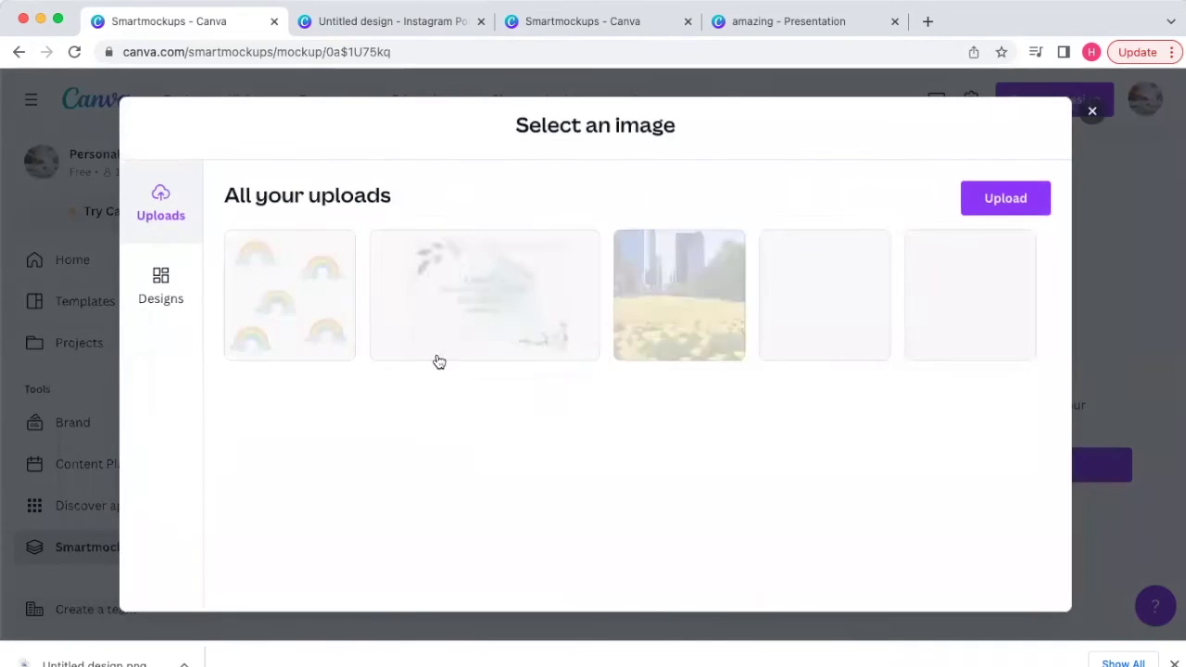
left_click(640, 597)
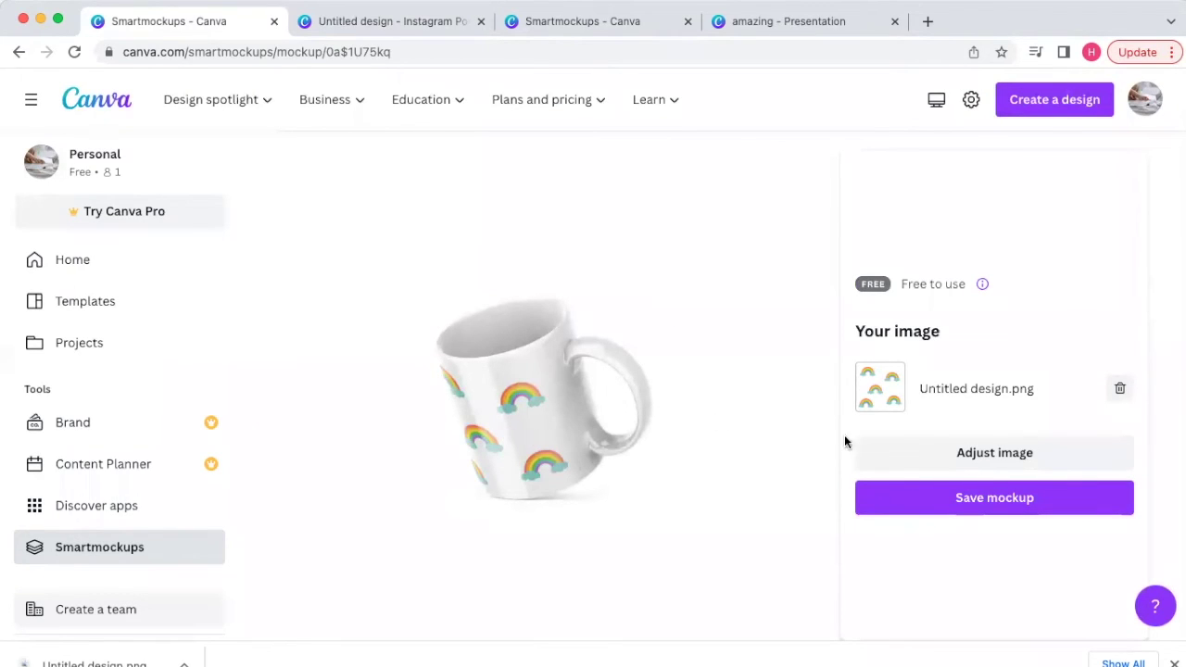
left_click(1005, 452)
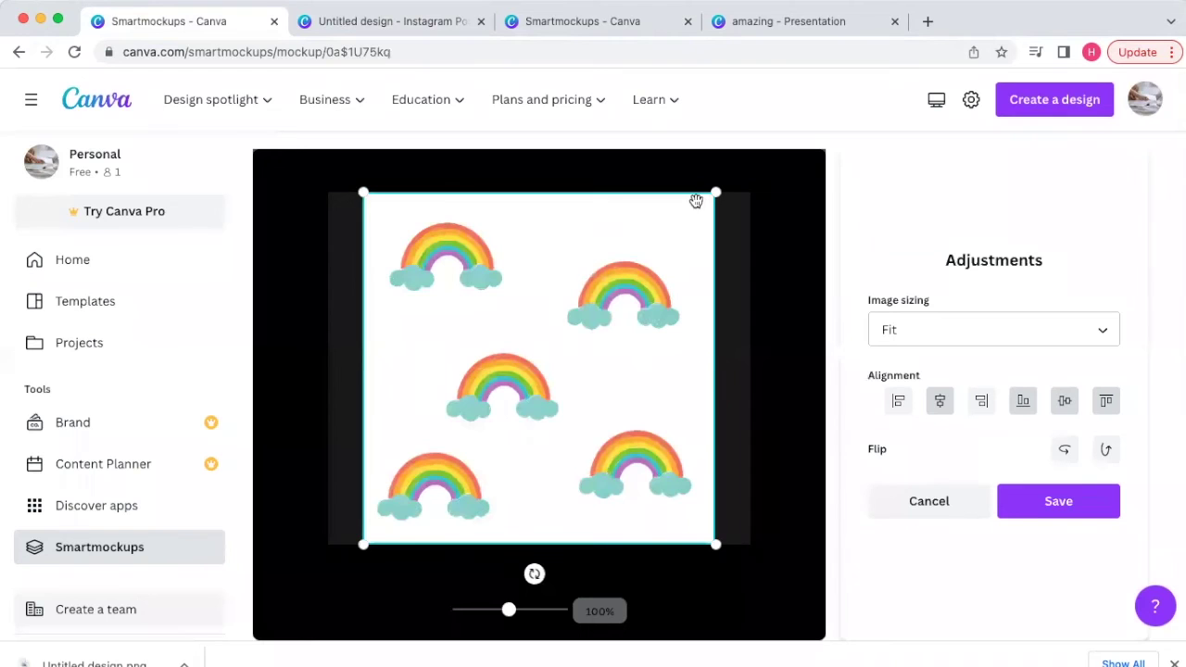
left_click_drag(720, 191, 778, 175)
left_click_drag(363, 152, 440, 242)
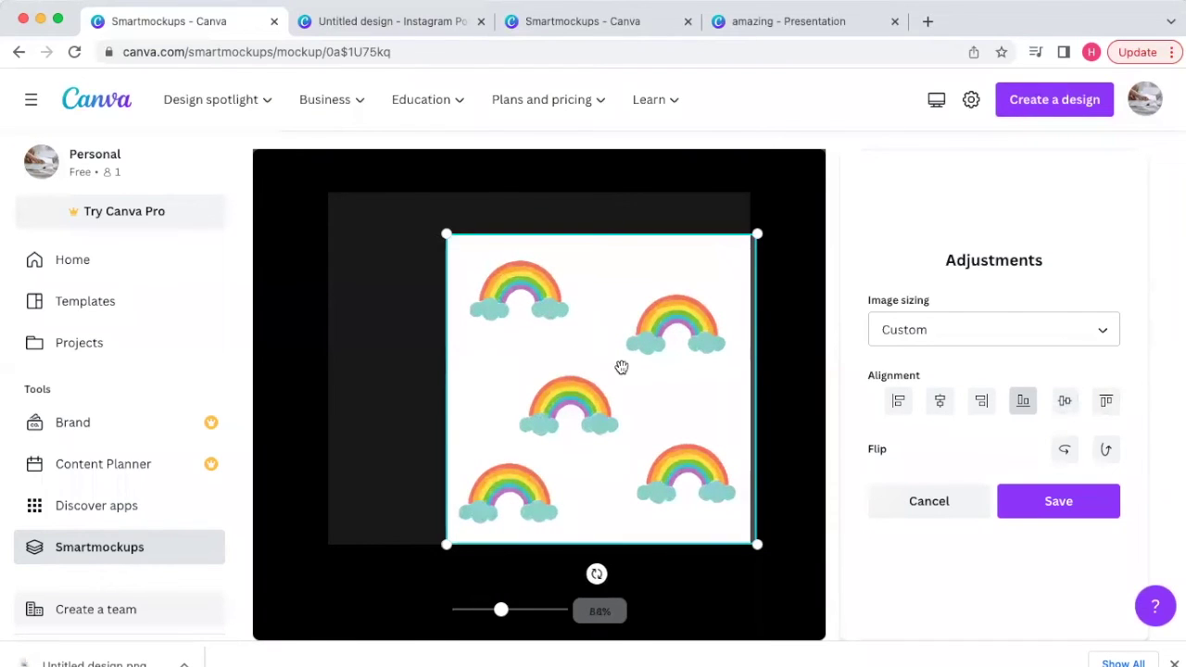
left_click(1058, 503)
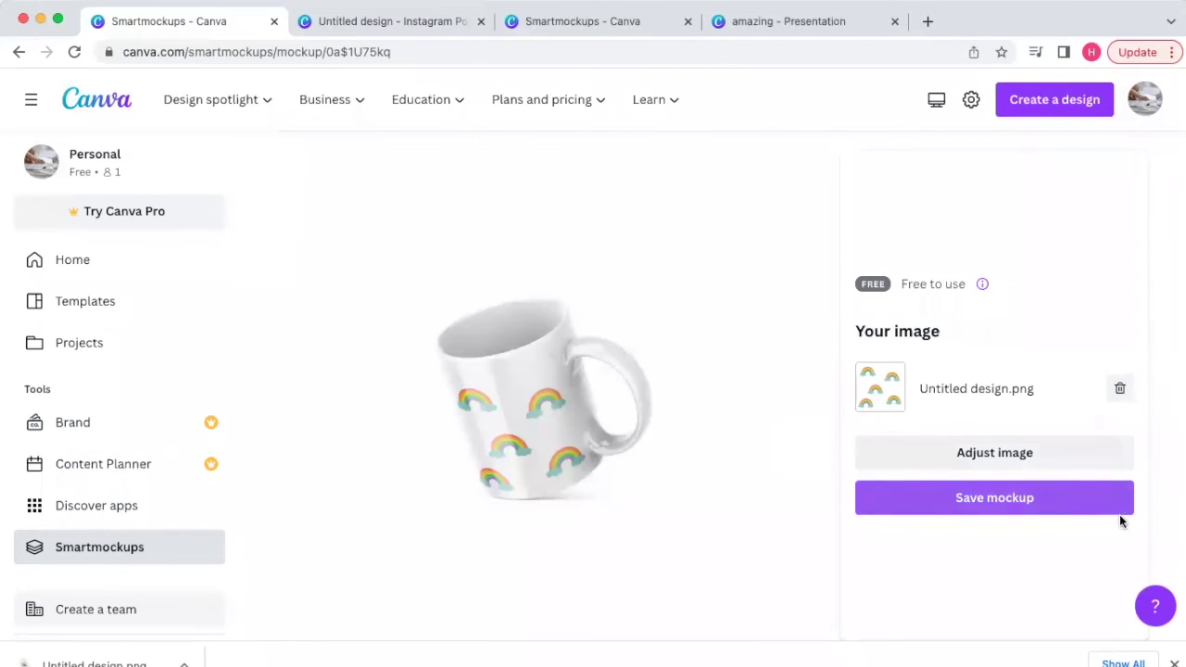
left_click(984, 509)
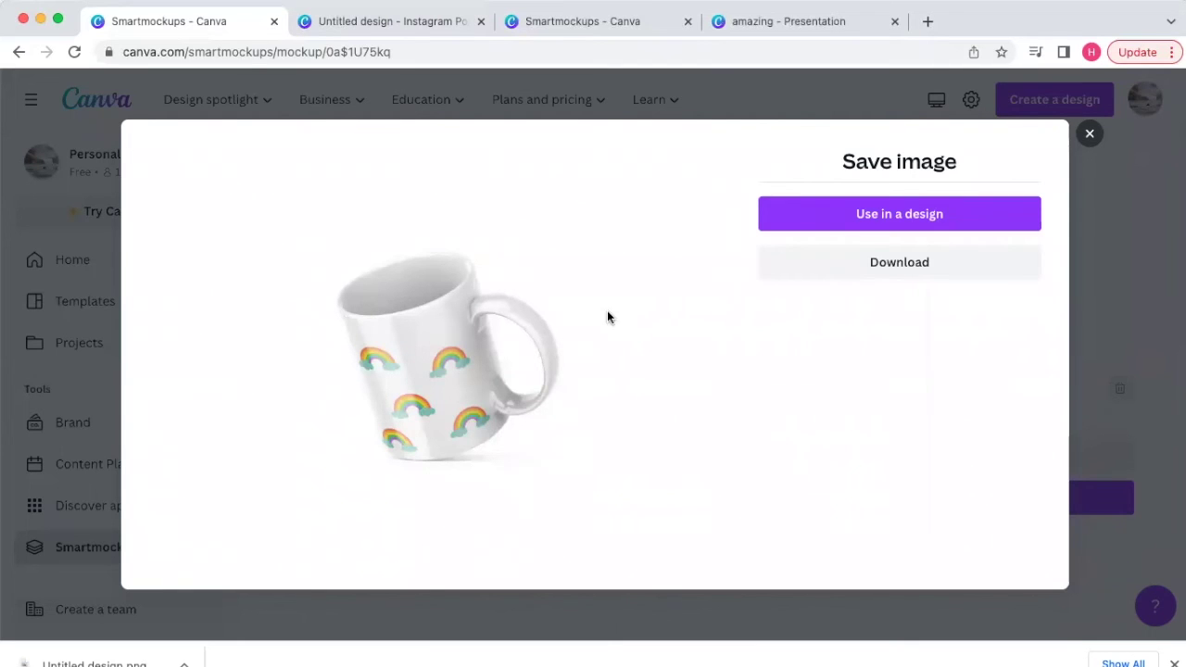
Check the 'Use in a design' options, close the Save image dialog, and go Home.
left_click(932, 225)
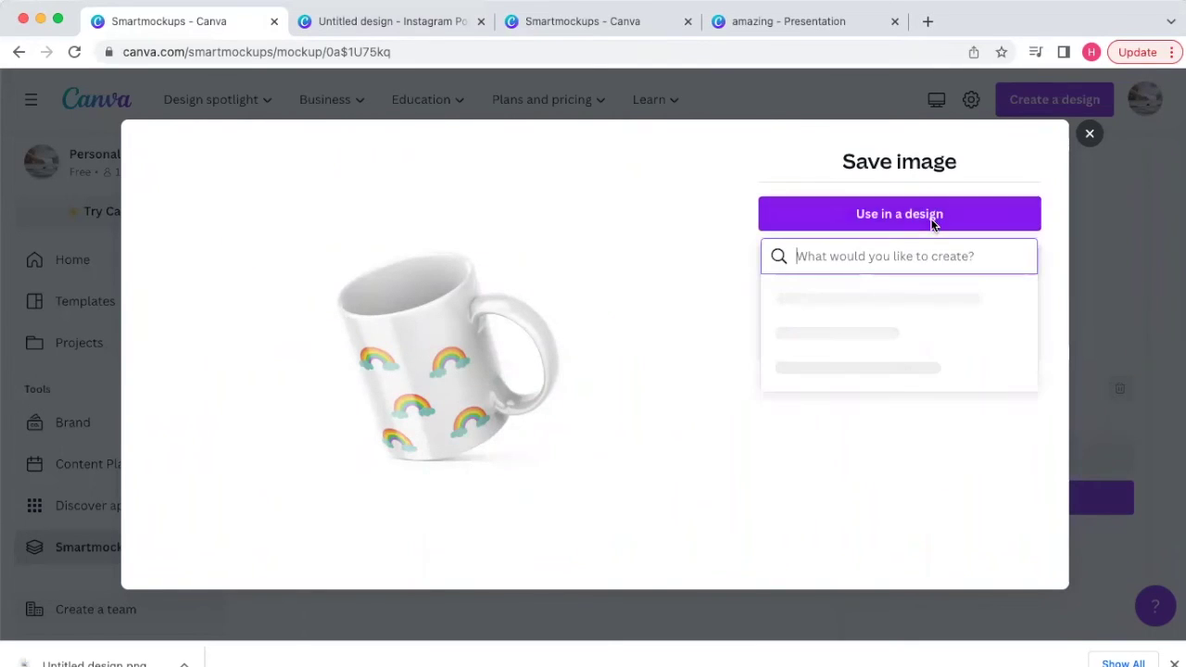
left_click(1028, 147)
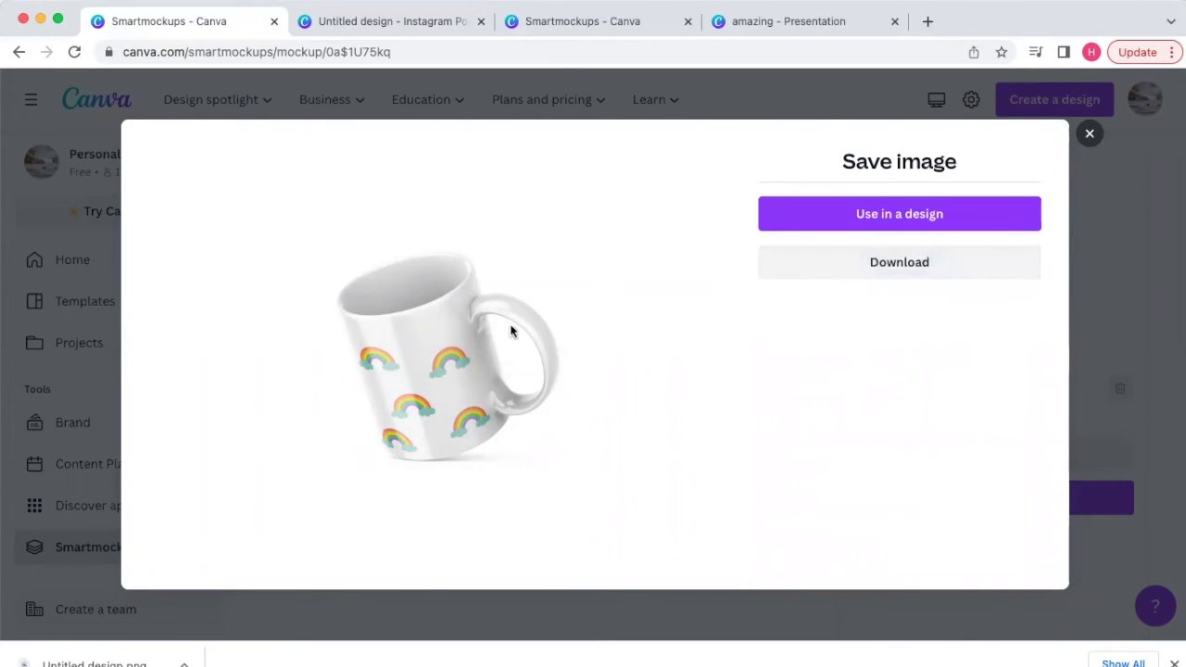
left_click(1091, 136)
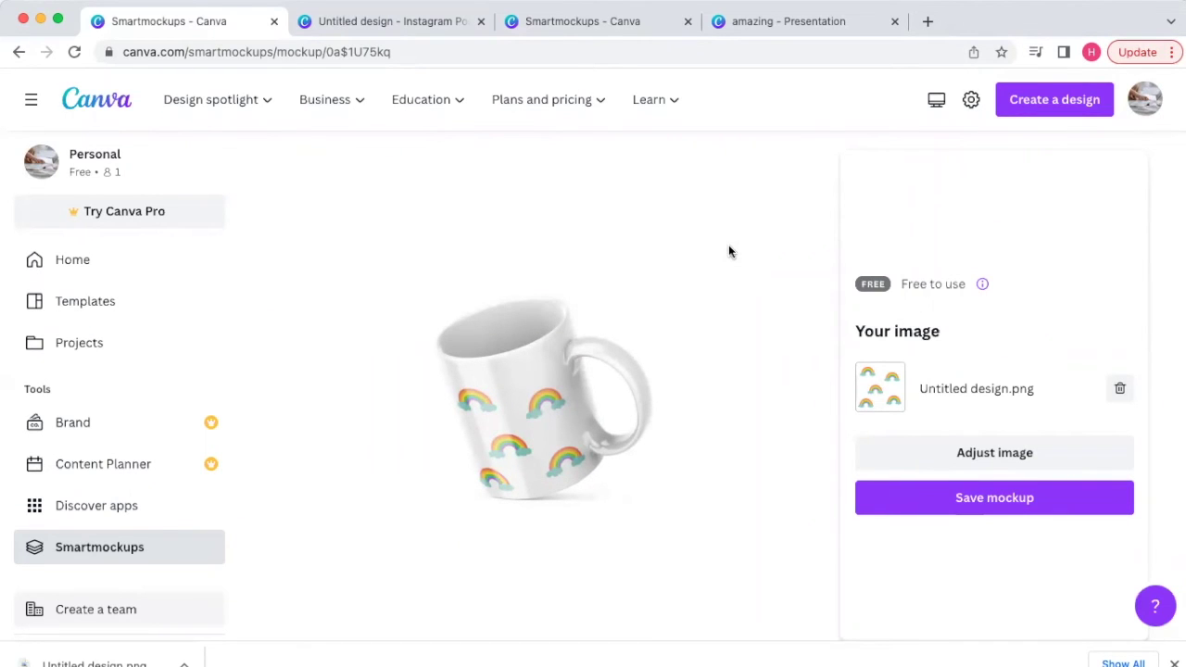
scroll(794, 171, "up", 2)
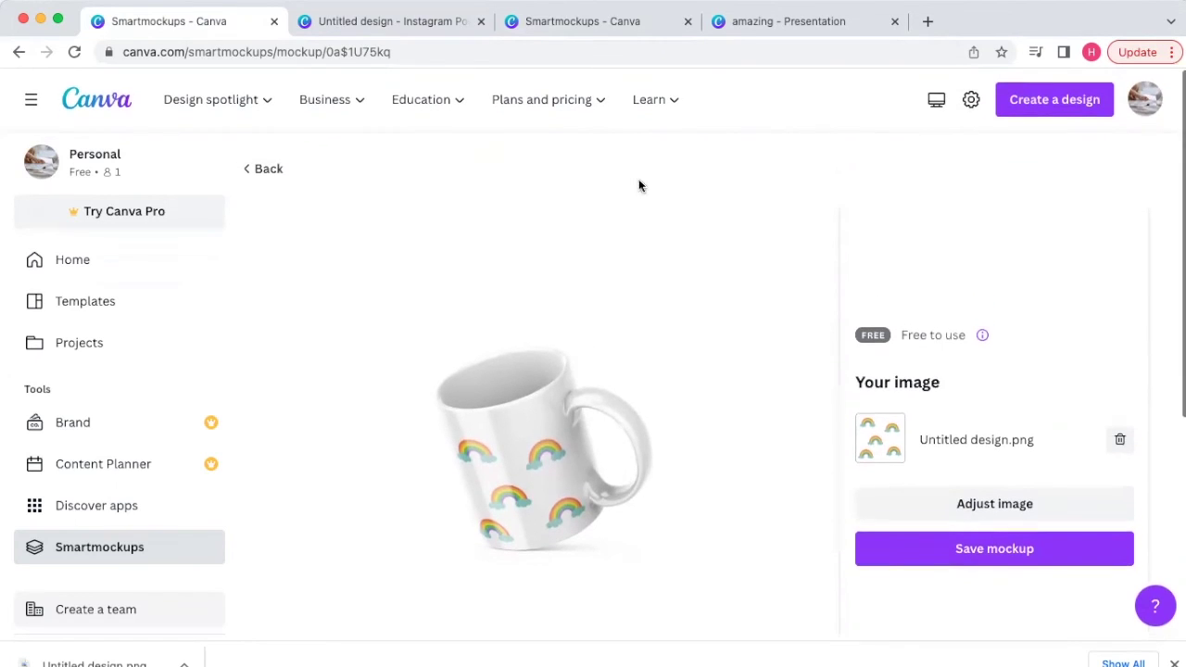
left_click(96, 99)
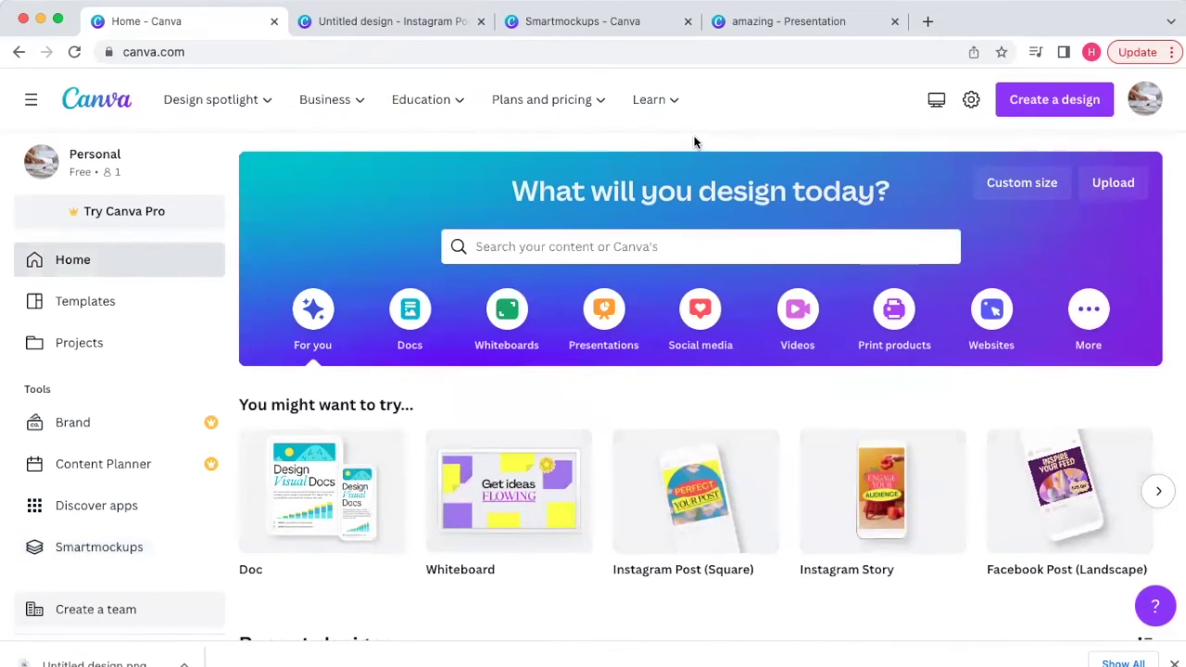
Search design types for 'moodboard' and create a Mood Boards Photo Collage (25 × 20 cm).
left_click(1050, 99)
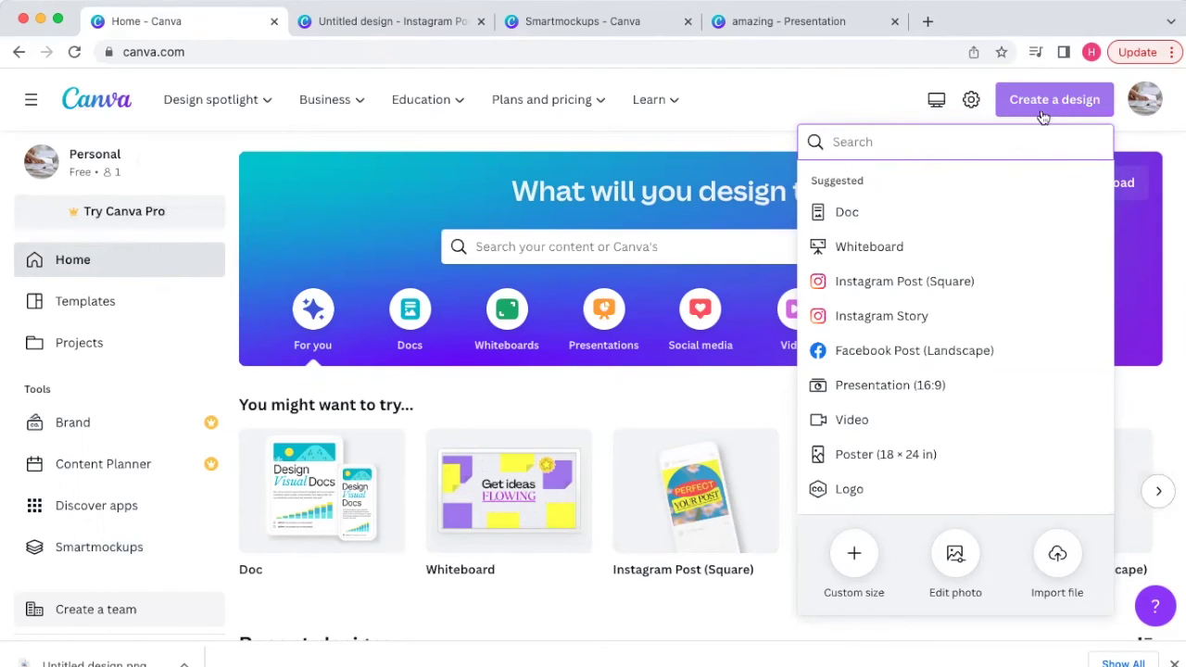
type("moddboar")
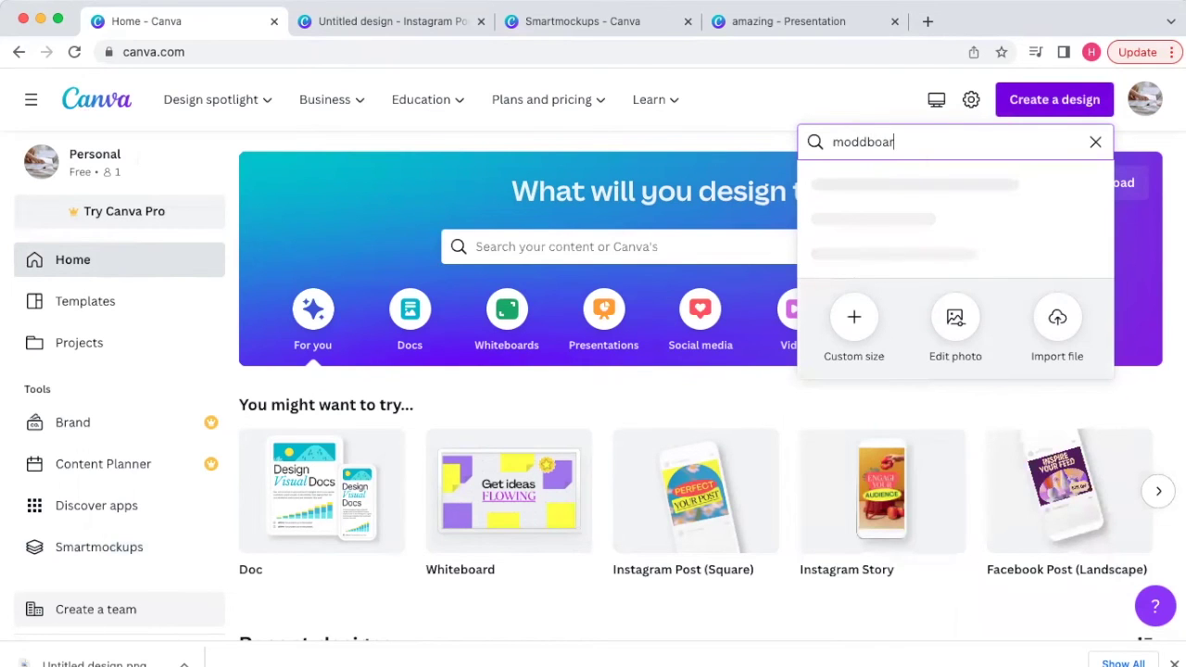
key("BackSpace")
key("BackSpace")
key("BackSpace")
key("BackSpace")
key("BackSpace")
type("od")
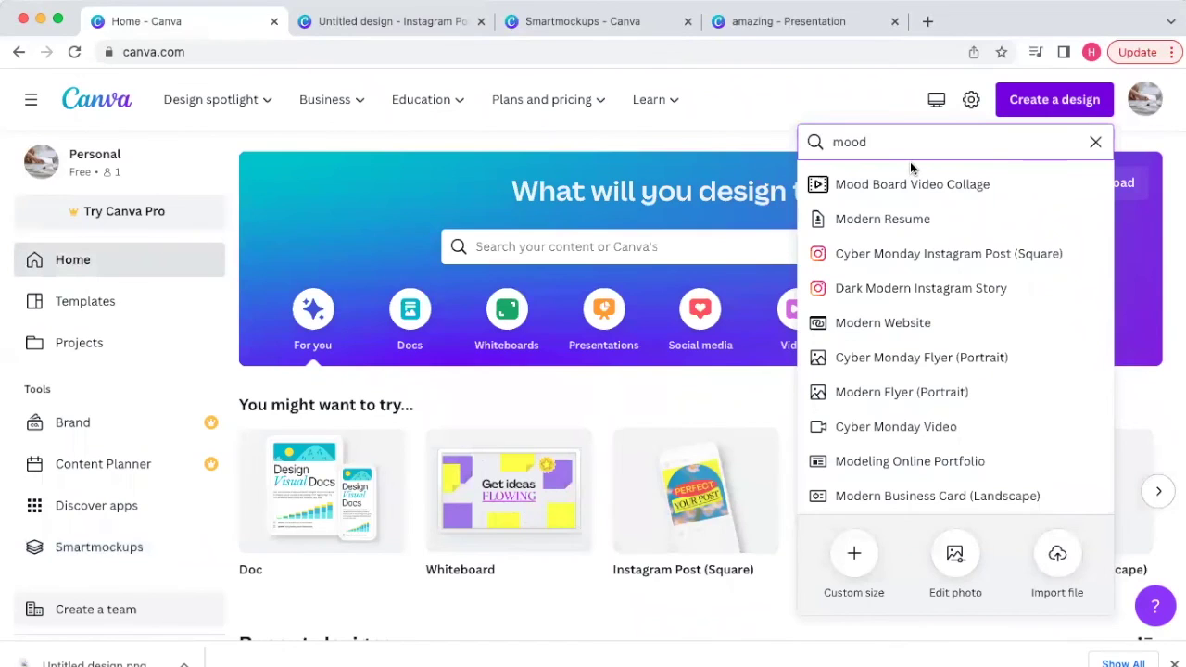
type("board")
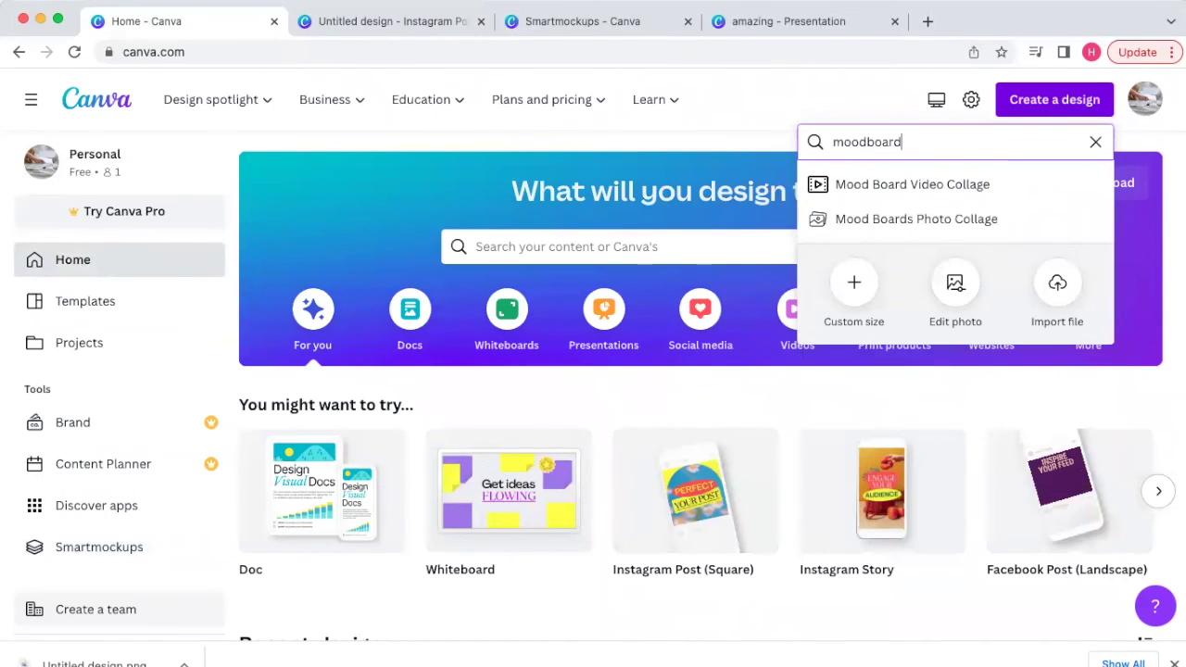
left_click(922, 219)
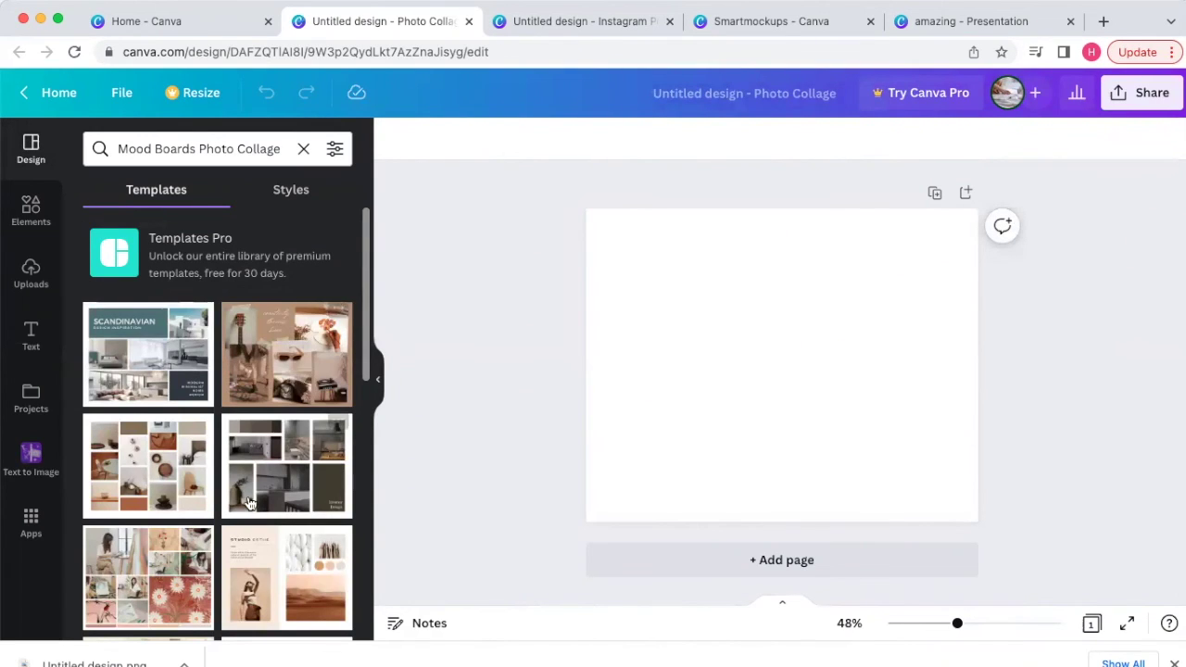
Apply the Mood Board template to the blank collage and select its background.
scroll(213, 463, "down", 5)
scroll(263, 559, "down", 5)
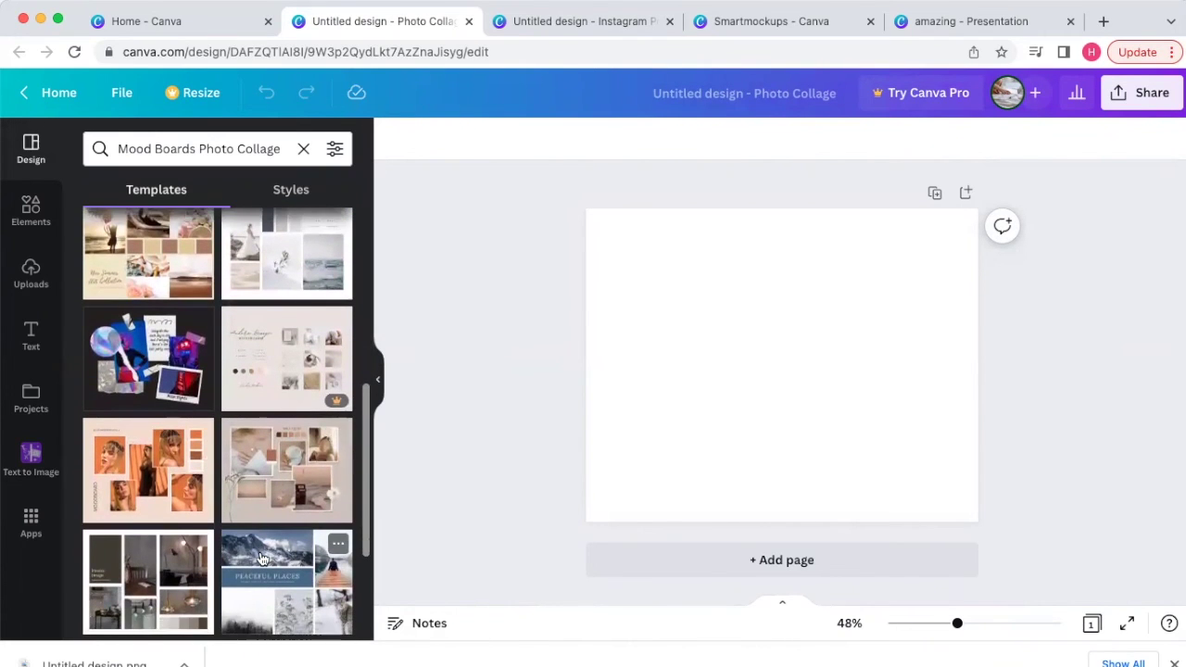
scroll(262, 559, "down", 5)
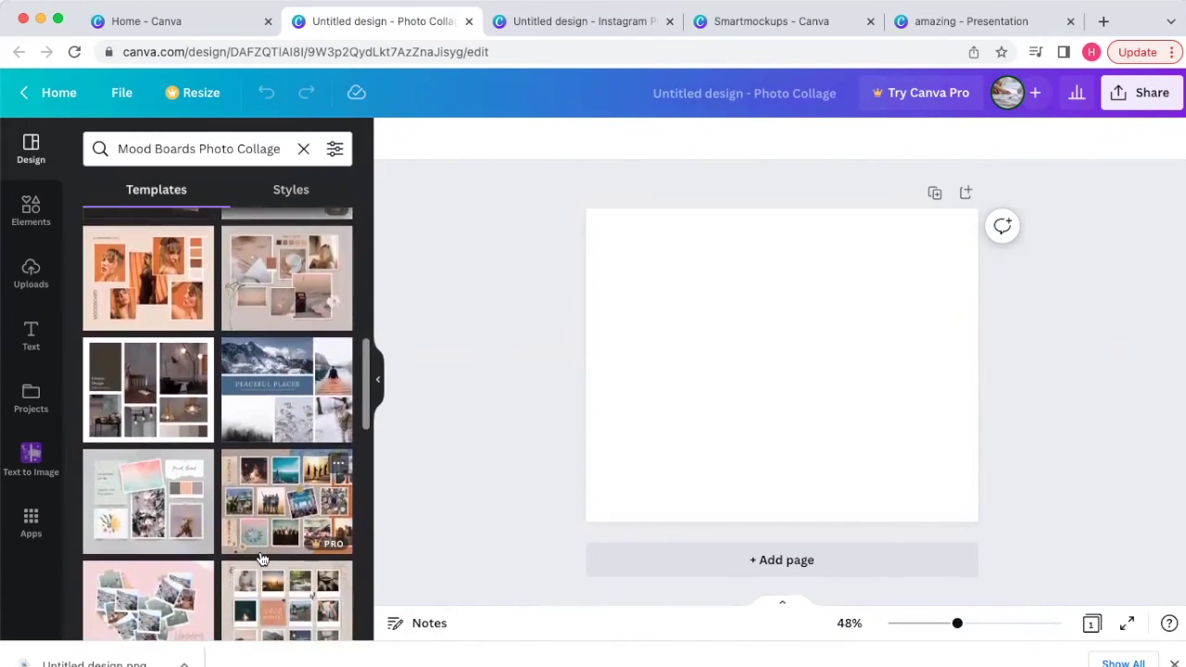
left_click(139, 471)
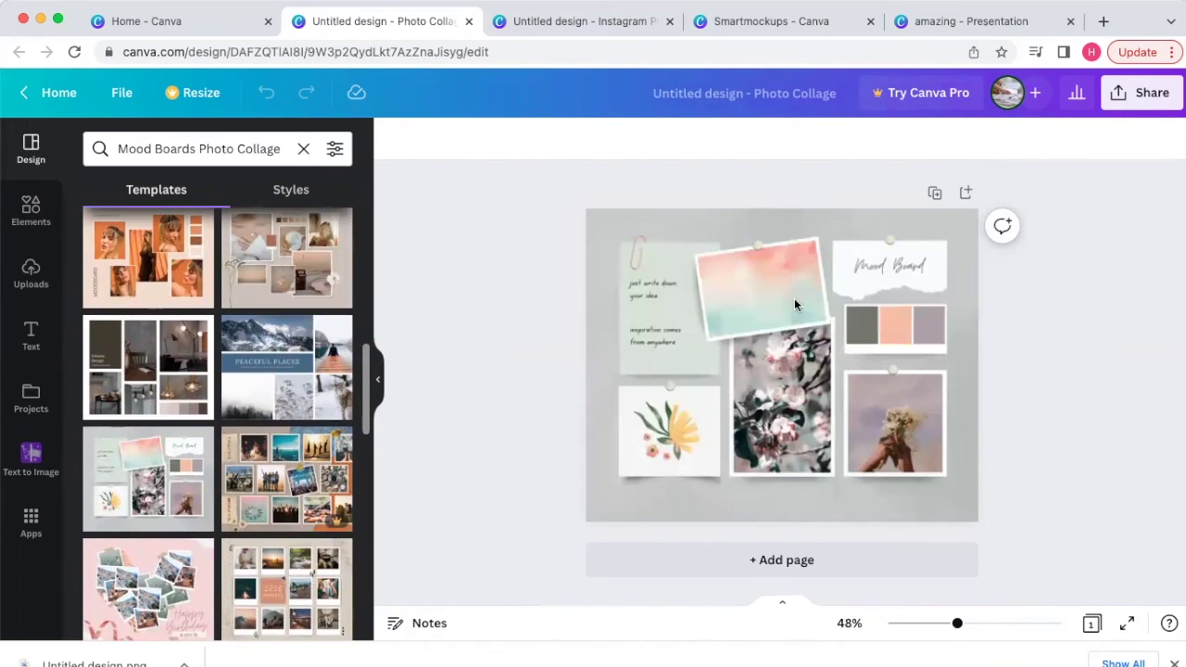
left_click(896, 317)
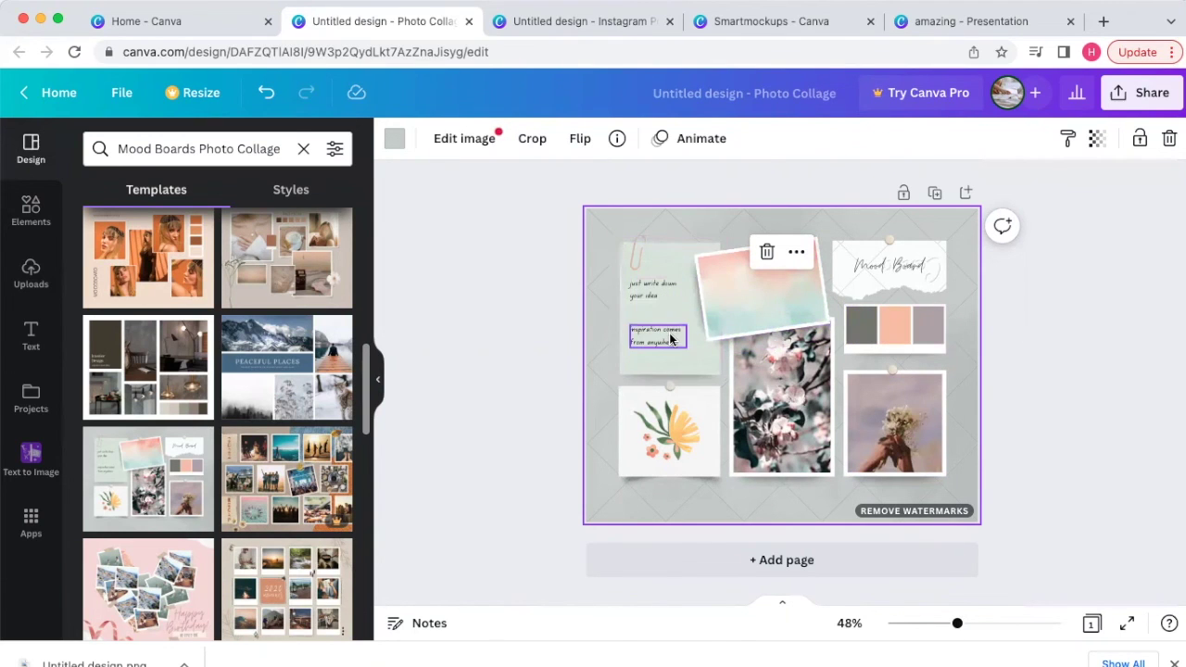
Try the Audora & Co. mood board, then replace the page with a warm orange-toned template.
scroll(254, 471, "down", 10)
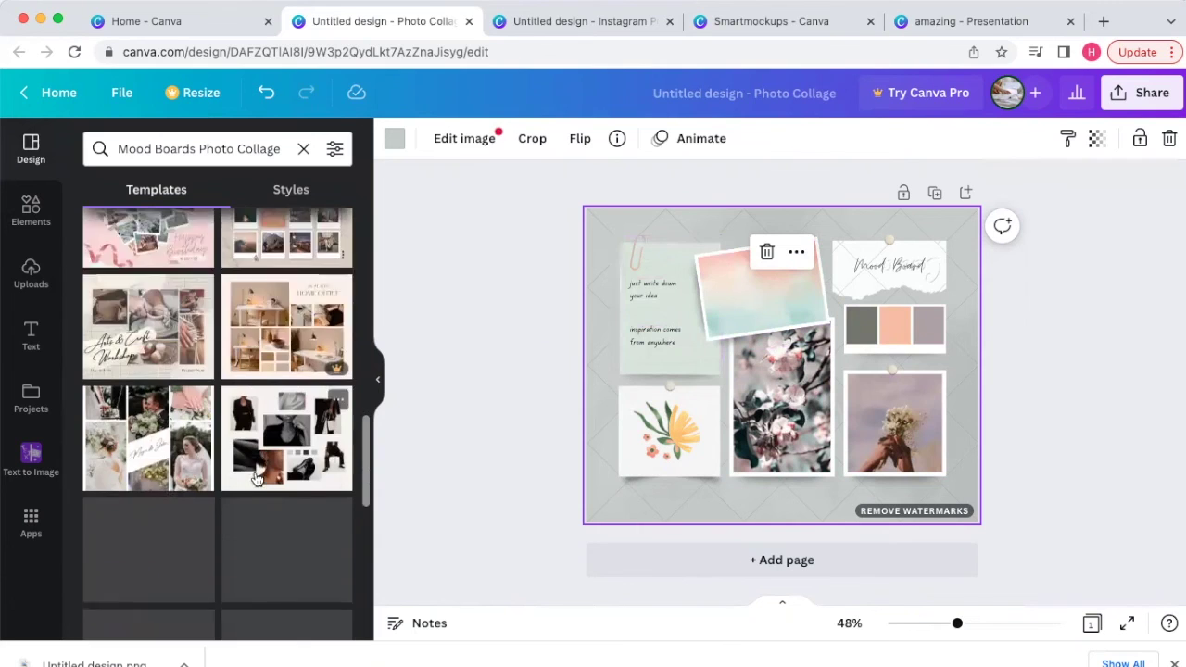
scroll(268, 473, "down", 3)
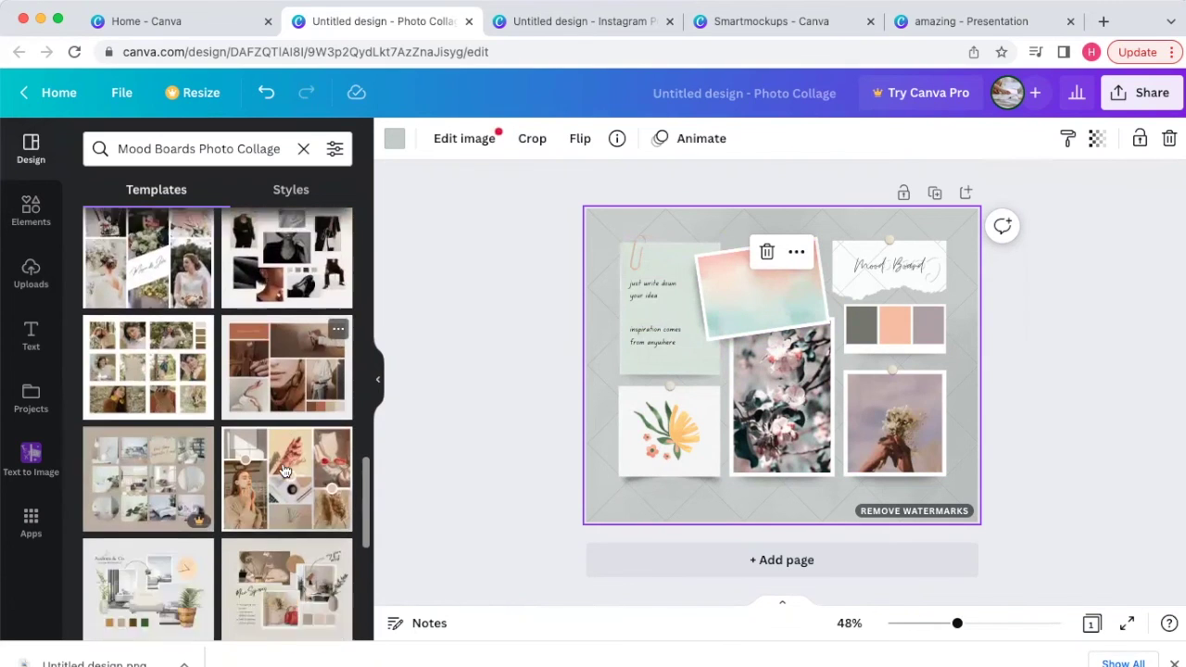
left_click(150, 364)
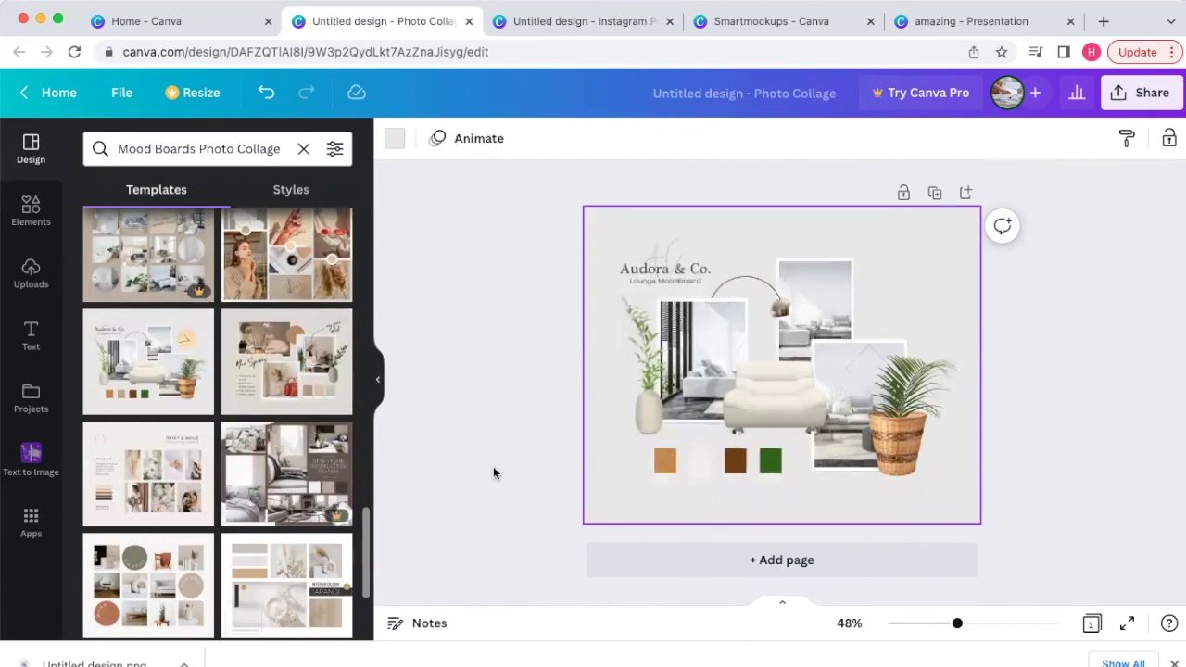
scroll(287, 488, "down", 1)
scroll(288, 489, "down", 5)
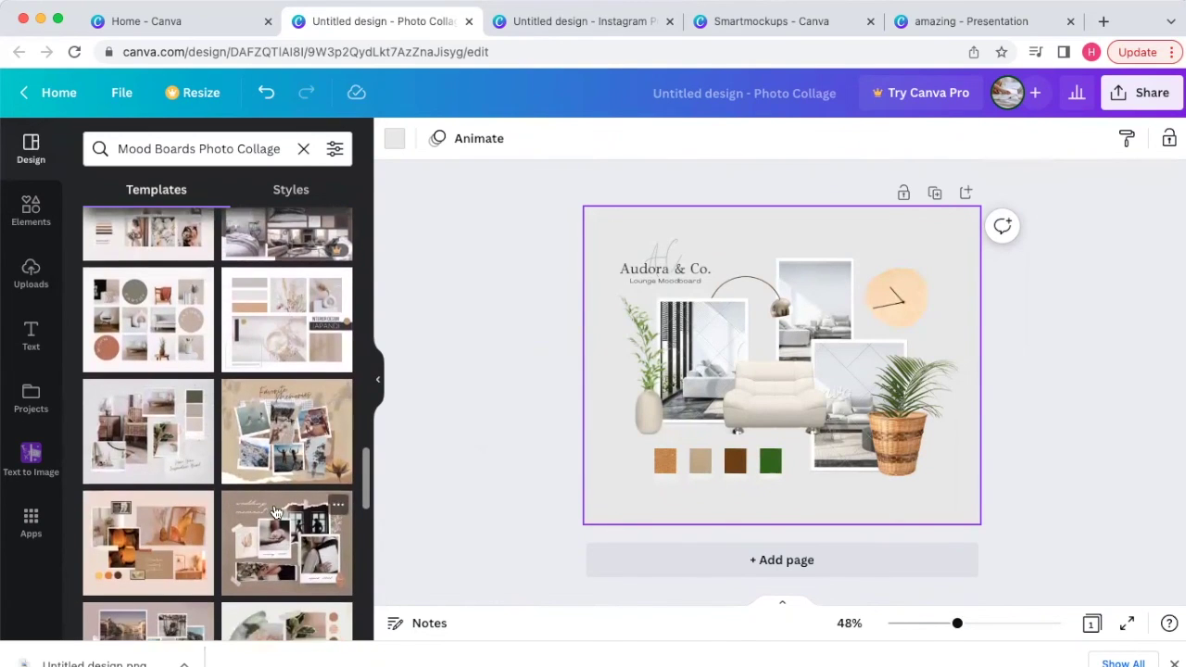
scroll(287, 417, "down", 2)
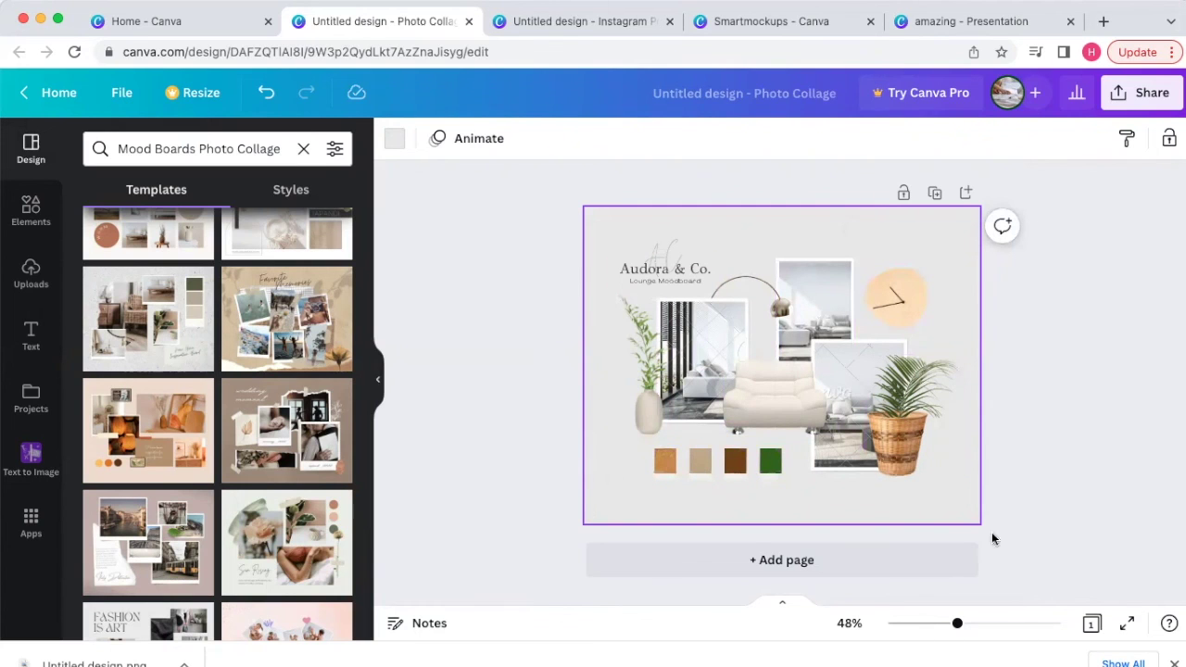
left_click(123, 409)
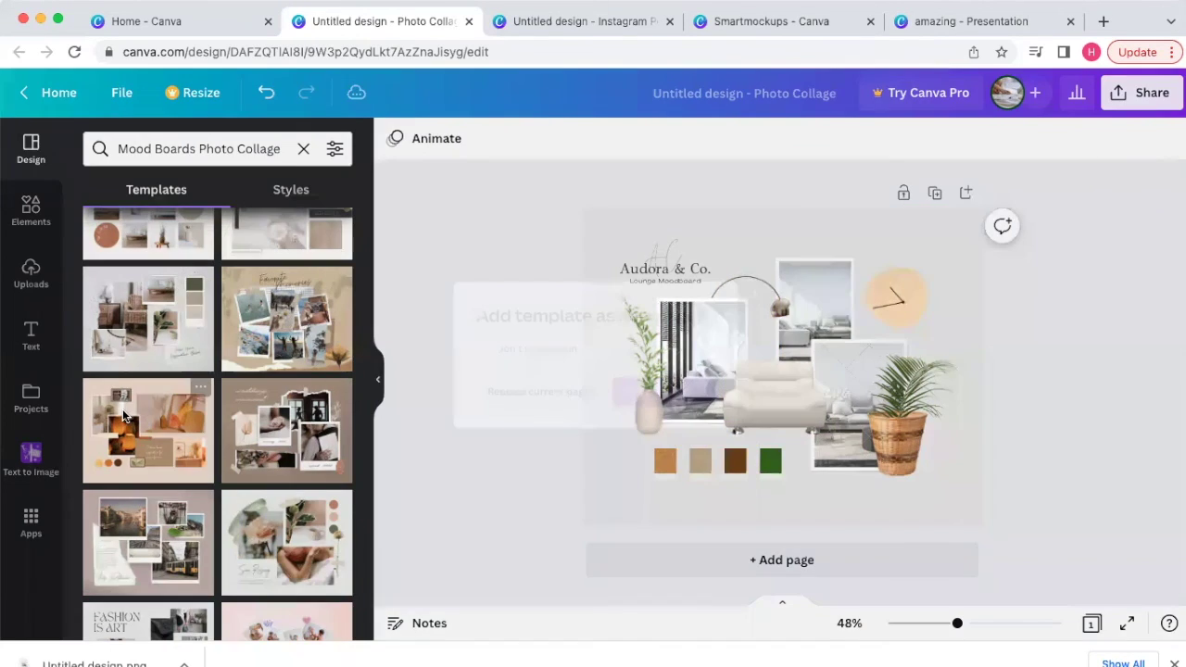
left_click(532, 400)
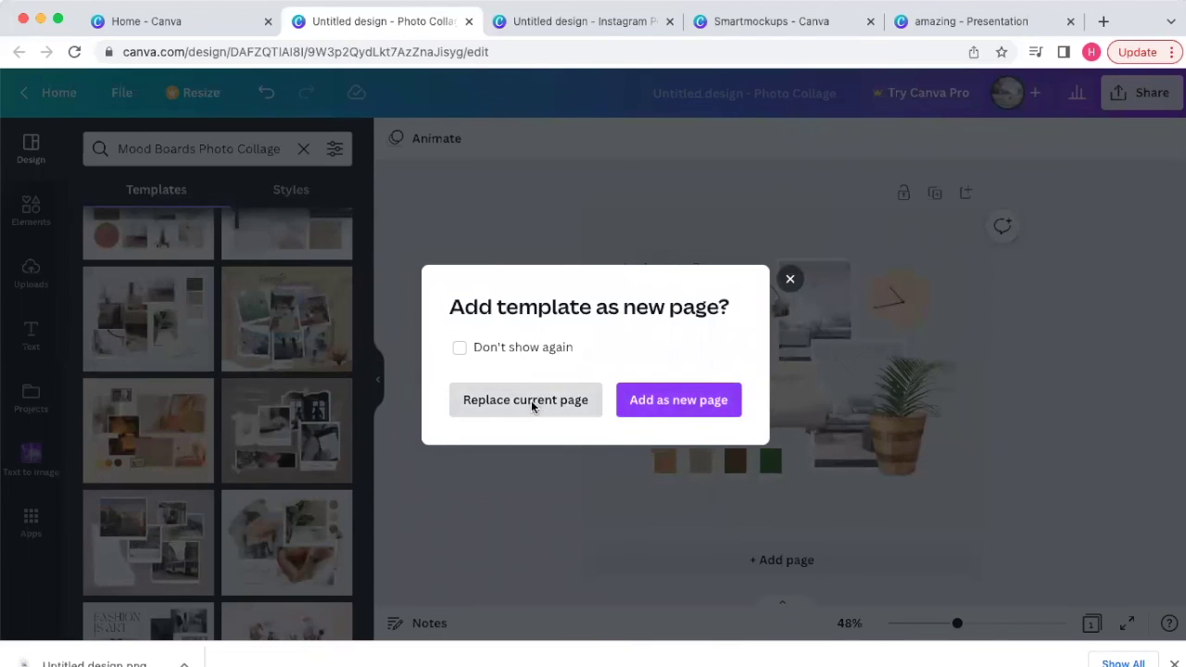